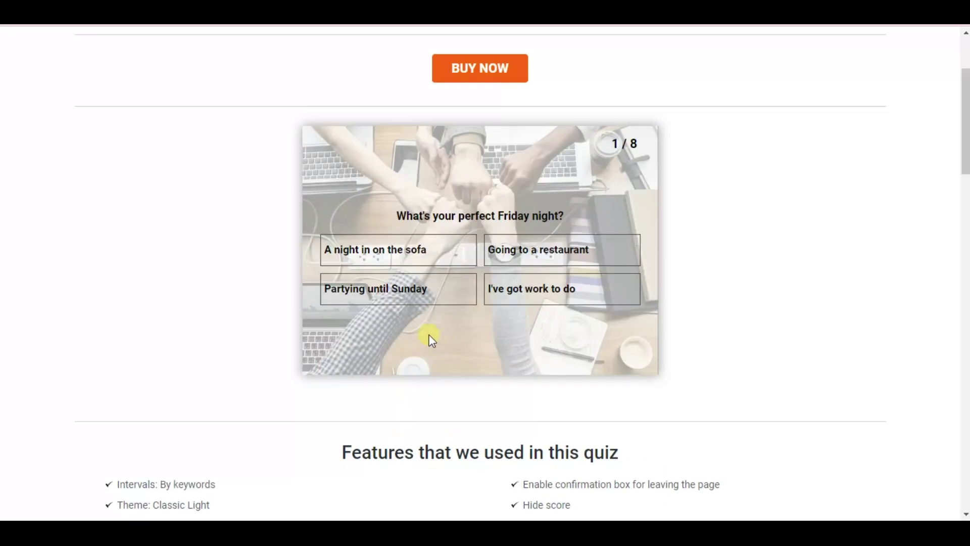
# Step: Answer all eight demo questions, from the sofa Friday night to A library at the end
pyautogui.click(399, 259)
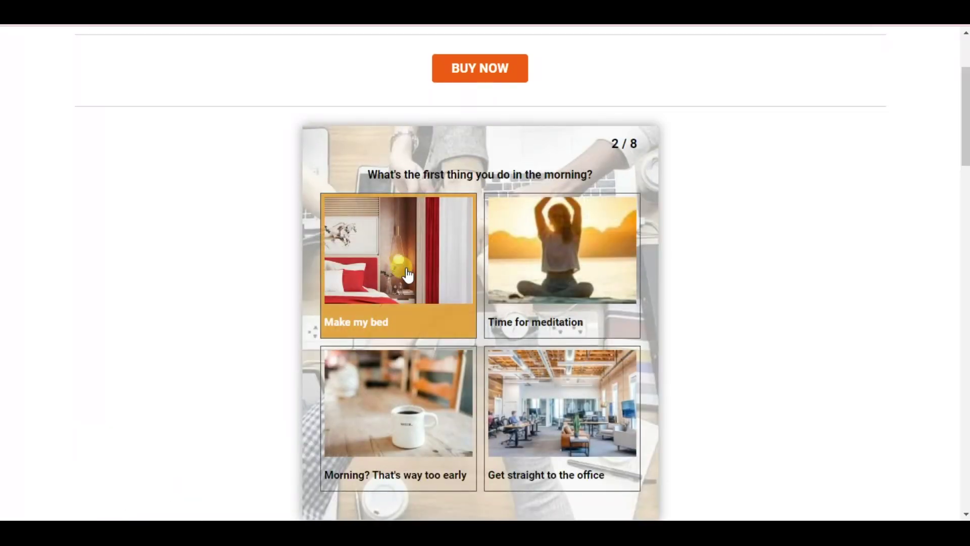
pyautogui.click(407, 272)
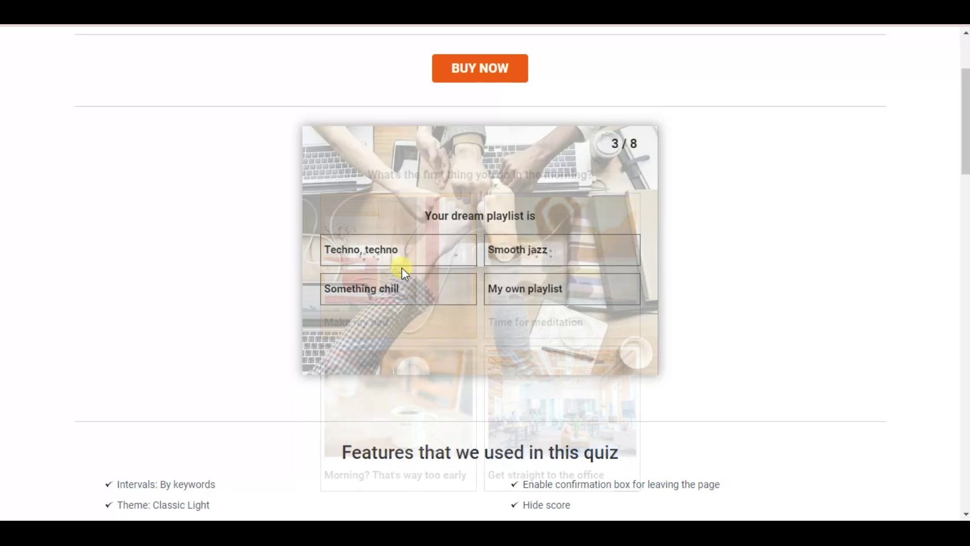
pyautogui.click(418, 263)
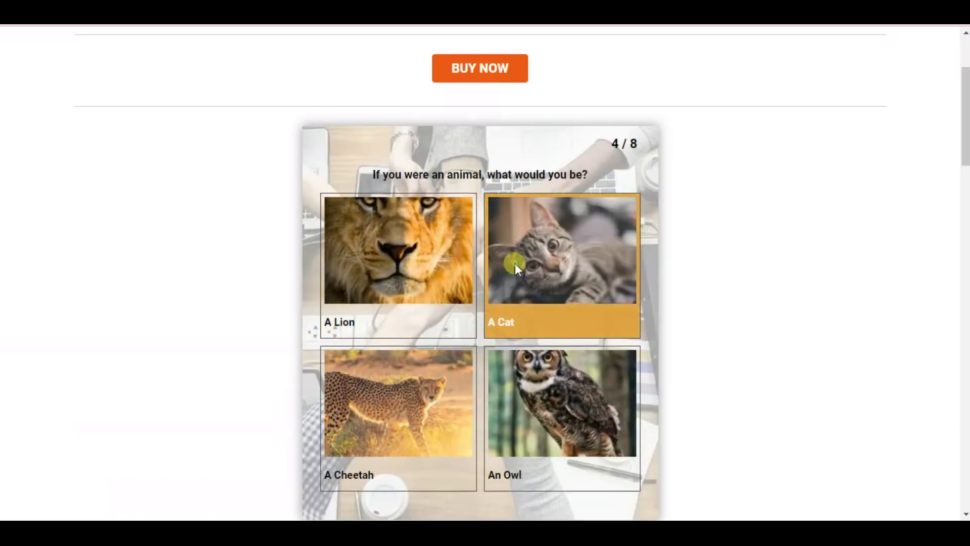
pyautogui.click(513, 263)
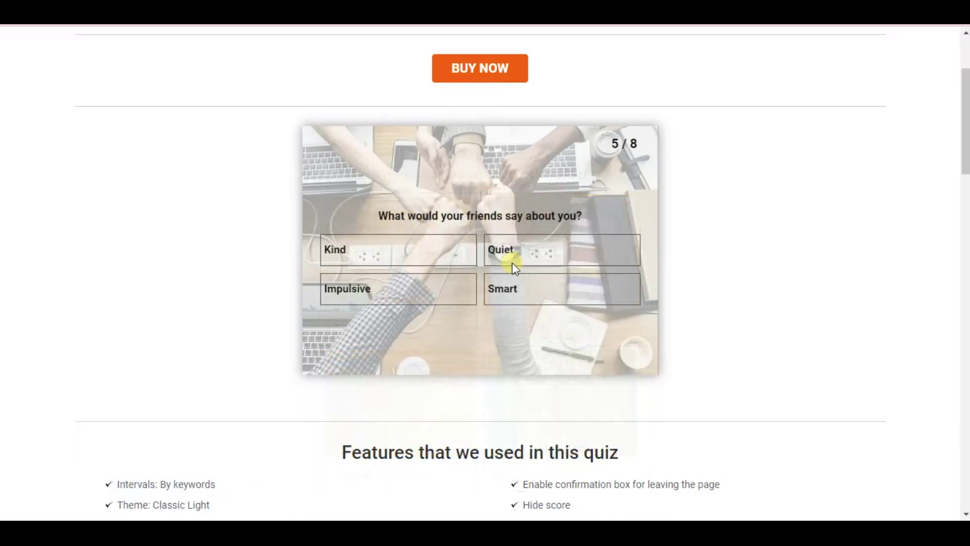
pyautogui.click(436, 263)
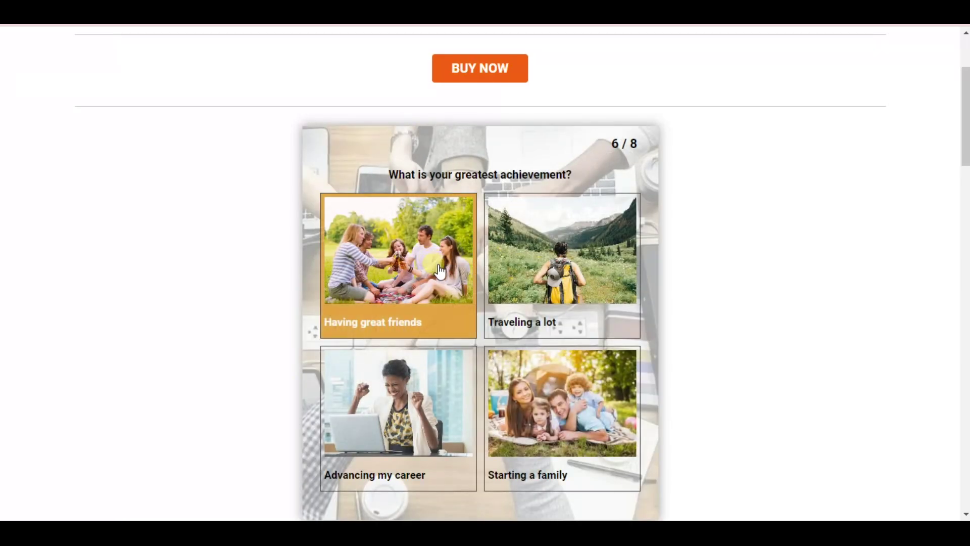
pyautogui.click(453, 262)
pyautogui.click(450, 267)
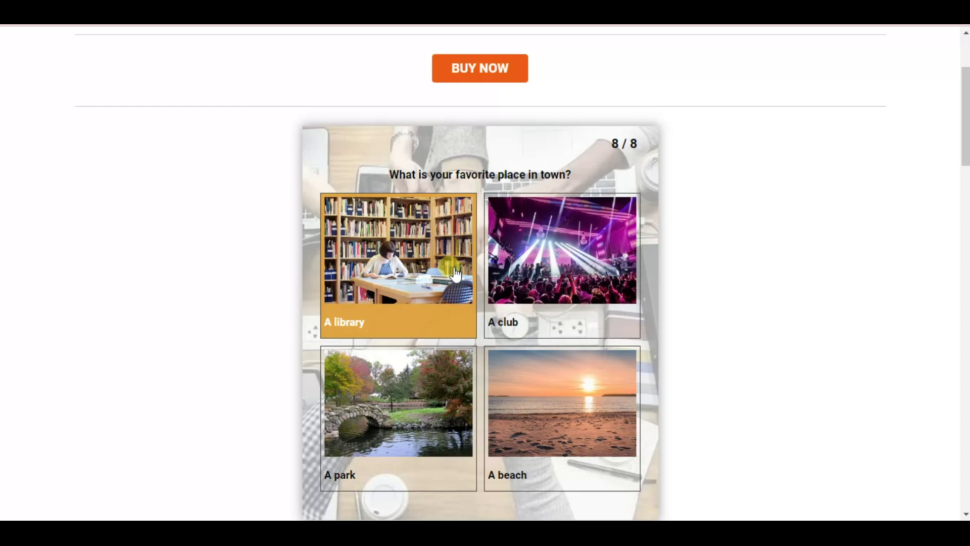
pyautogui.click(453, 269)
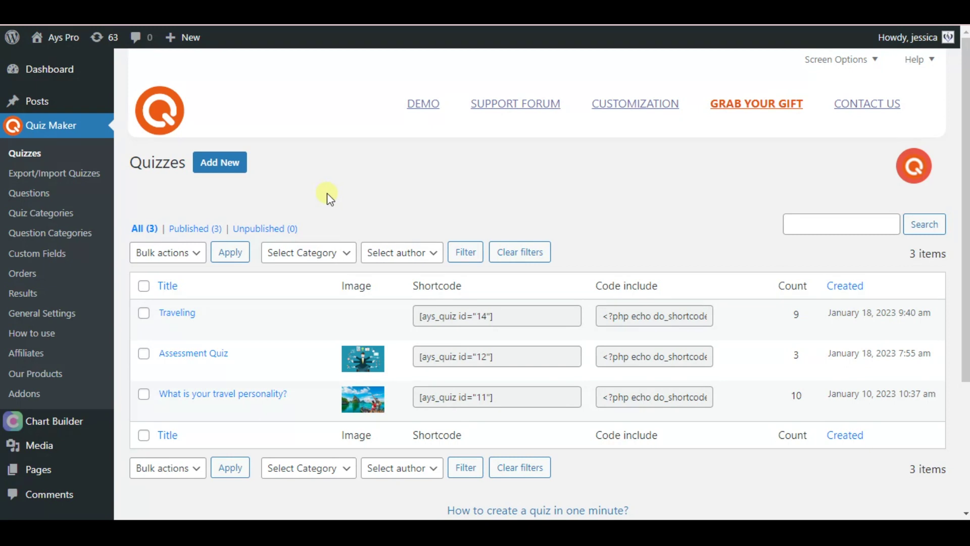
# Step: Start a new question from the Quiz Maker Questions list
pyautogui.click(47, 199)
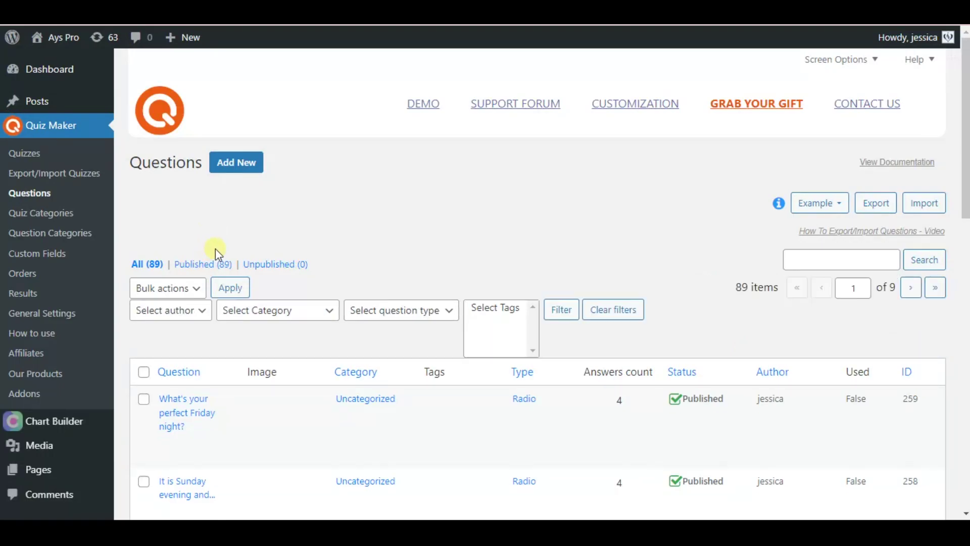
pyautogui.click(246, 162)
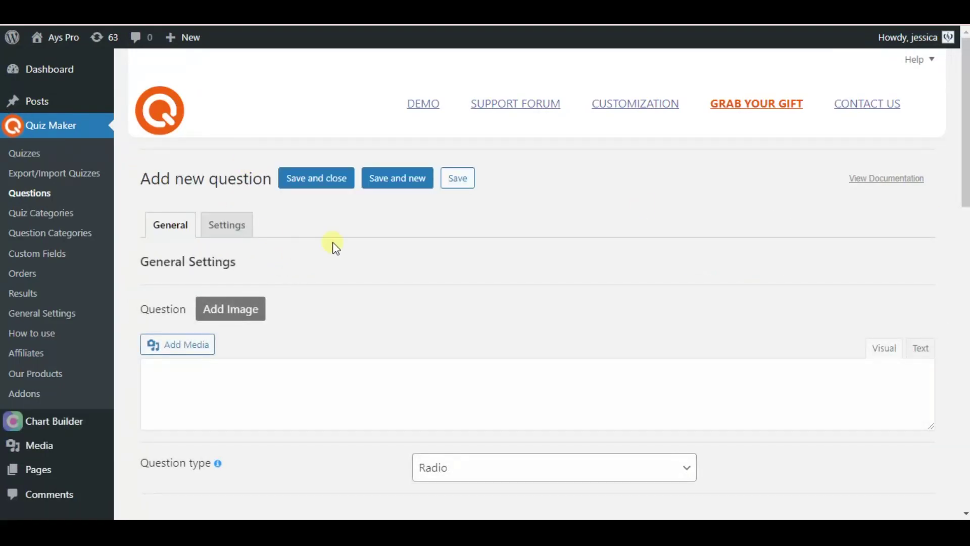
pyautogui.moveTo(965, 75); pyautogui.dragTo(965, 97)
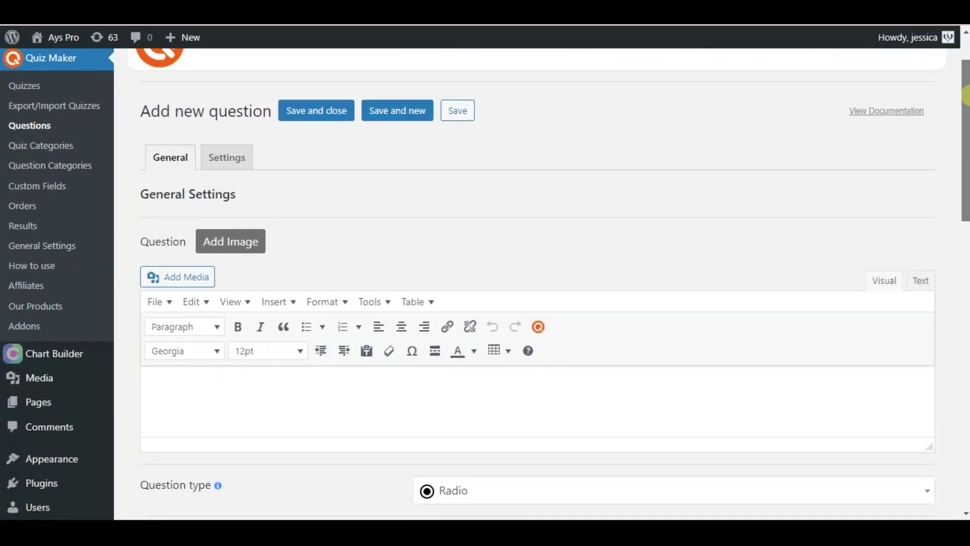
# Step: Enter the question text 'What is your perfect Friday night?', removing the stray question mark
pyautogui.click(326, 419)
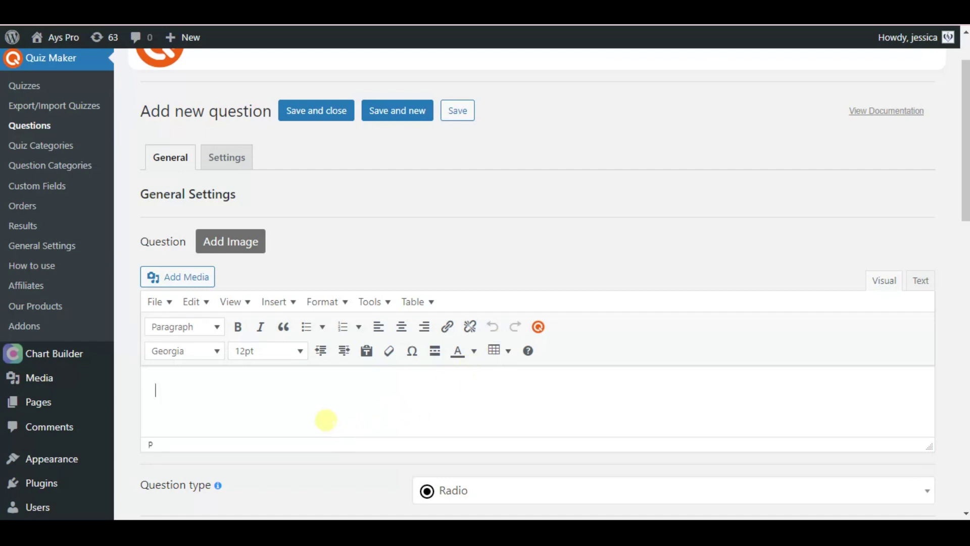
pyautogui.write('what is your perfe')
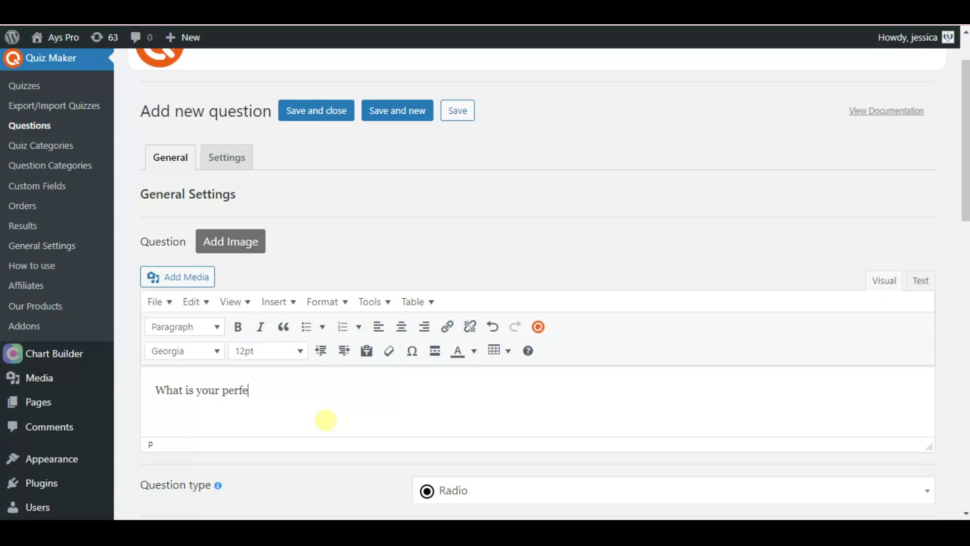
pyautogui.write('ct Frid')
pyautogui.write('?')
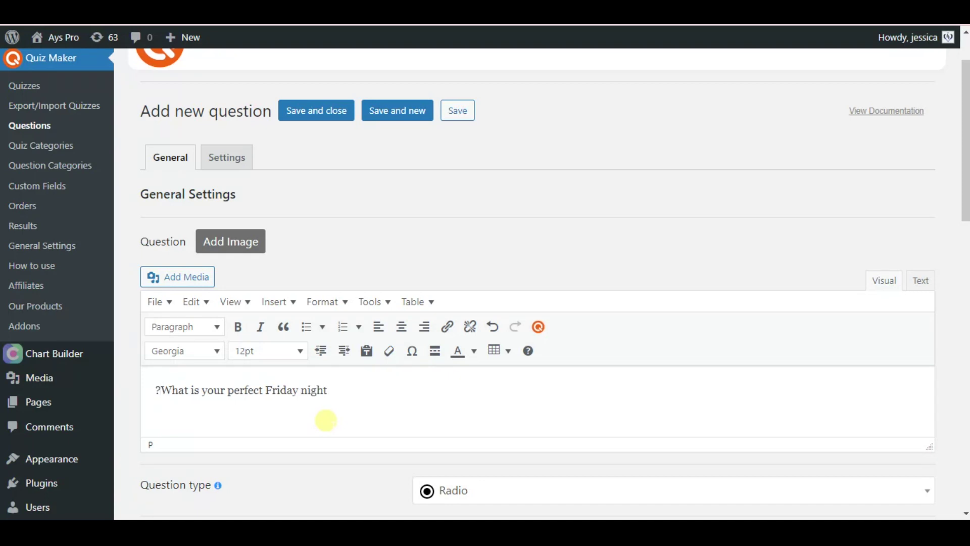
pyautogui.press('BackSpace')
pyautogui.click(375, 391)
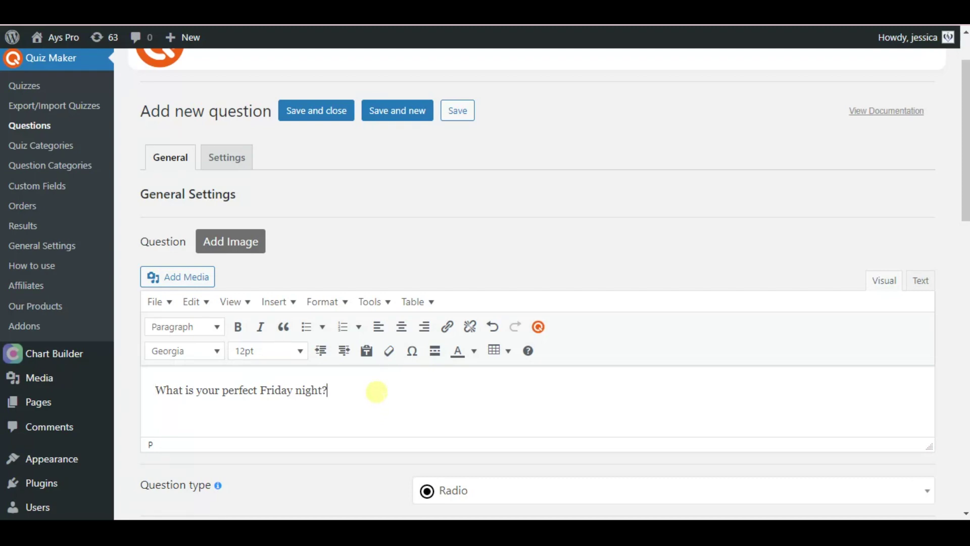
pyautogui.moveTo(959, 155); pyautogui.dragTo(966, 258)
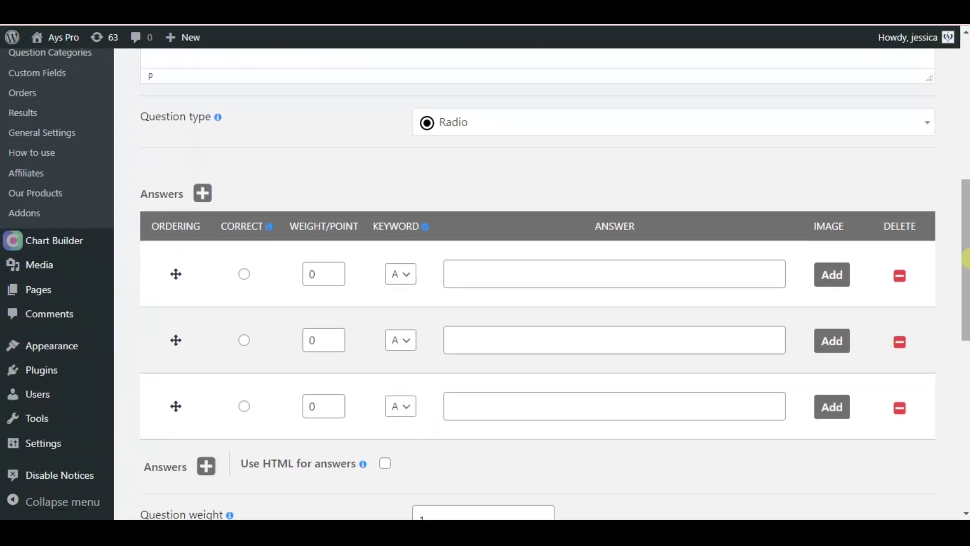
# Step: Set the first answer to 'A night on the sofa'
pyautogui.click(636, 278)
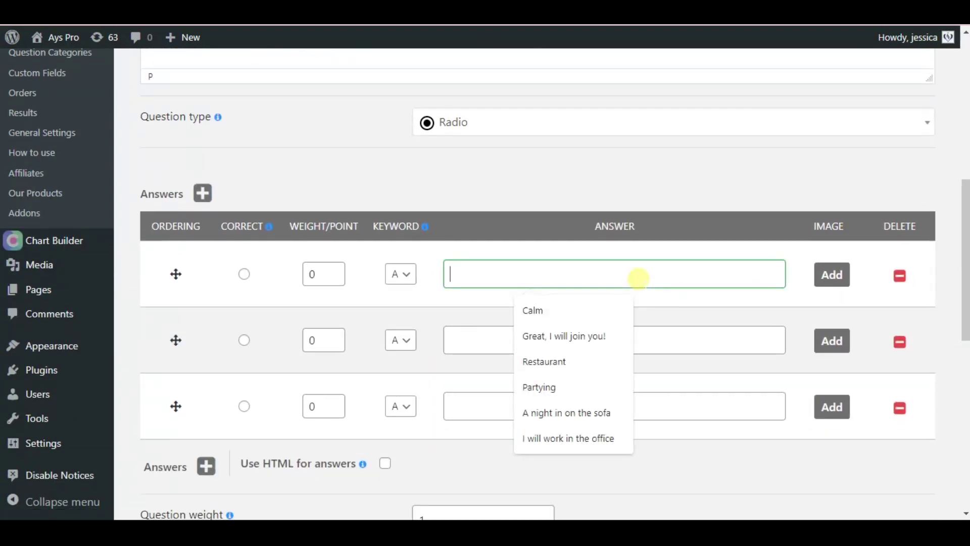
pyautogui.click(609, 412)
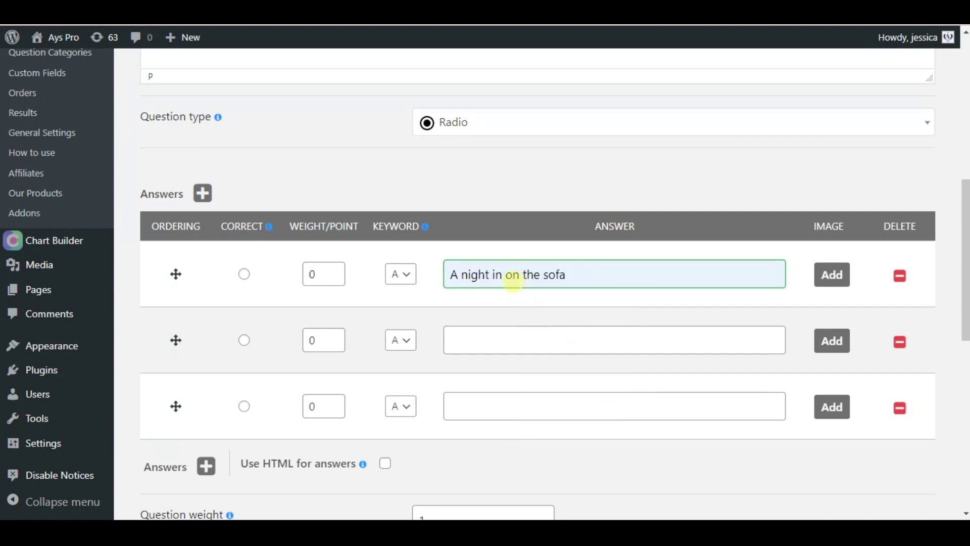
pyautogui.doubleClick(497, 276)
pyautogui.press('BackSpace')
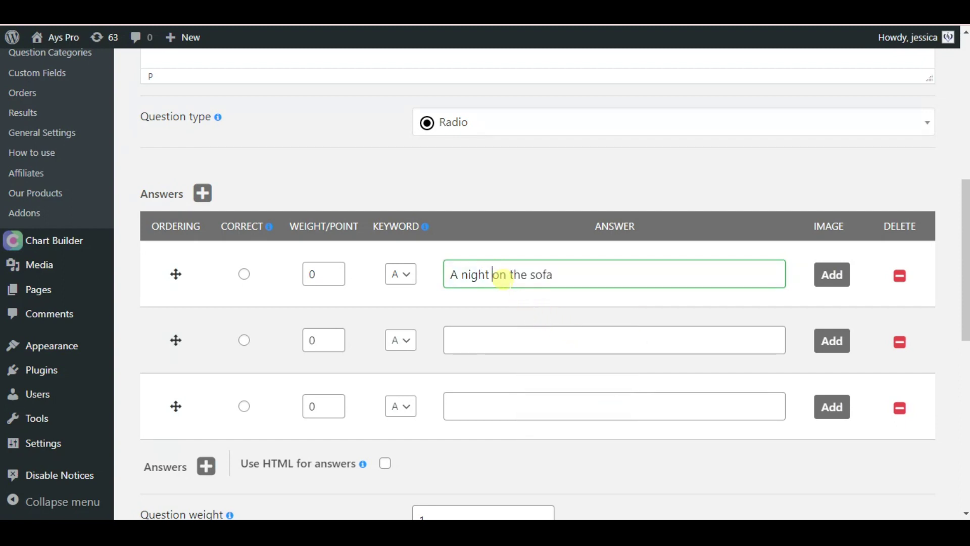
# Step: Set the second answer to 'Partying until Sunday'
pyautogui.click(511, 329)
pyautogui.scroll(-1, 621, 360)
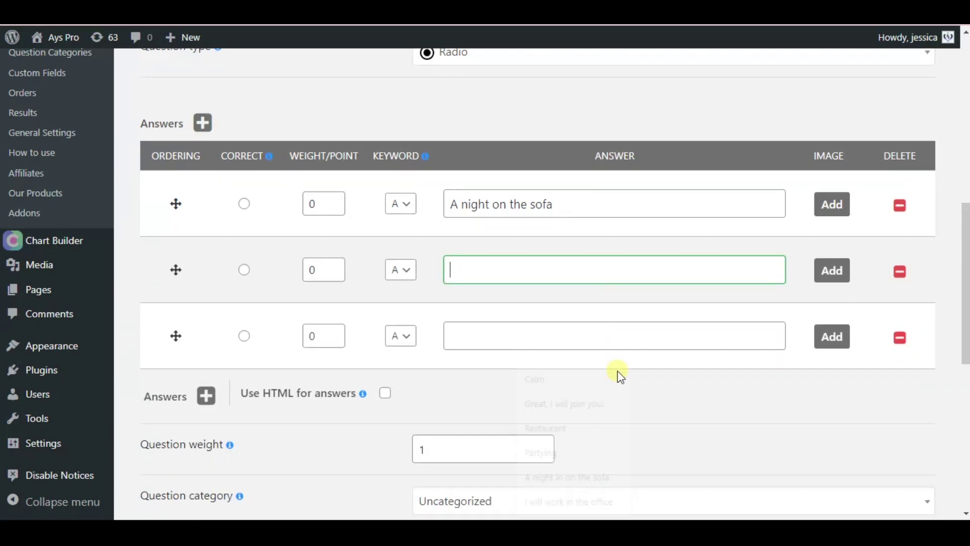
pyautogui.click(539, 269)
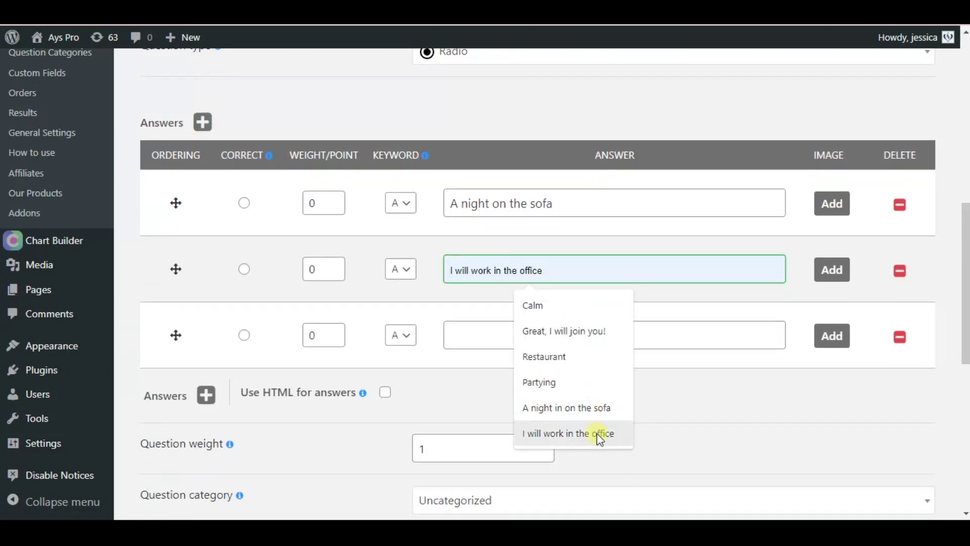
pyautogui.click(580, 382)
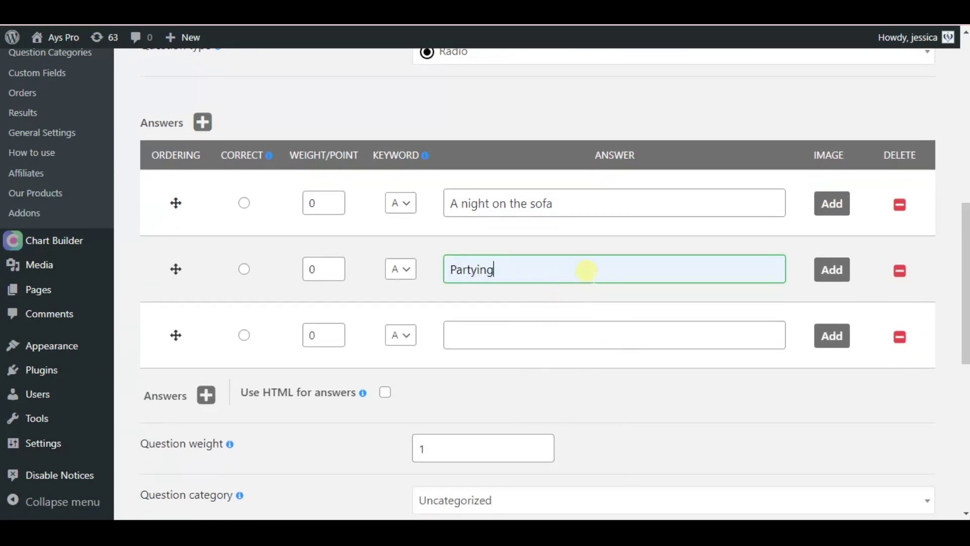
pyautogui.write('until')
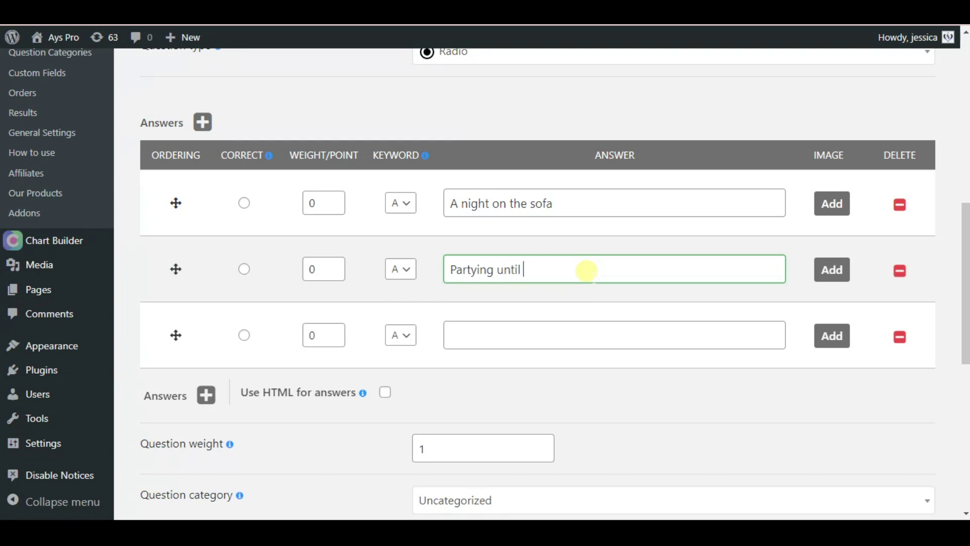
pyautogui.write(' Sunday')
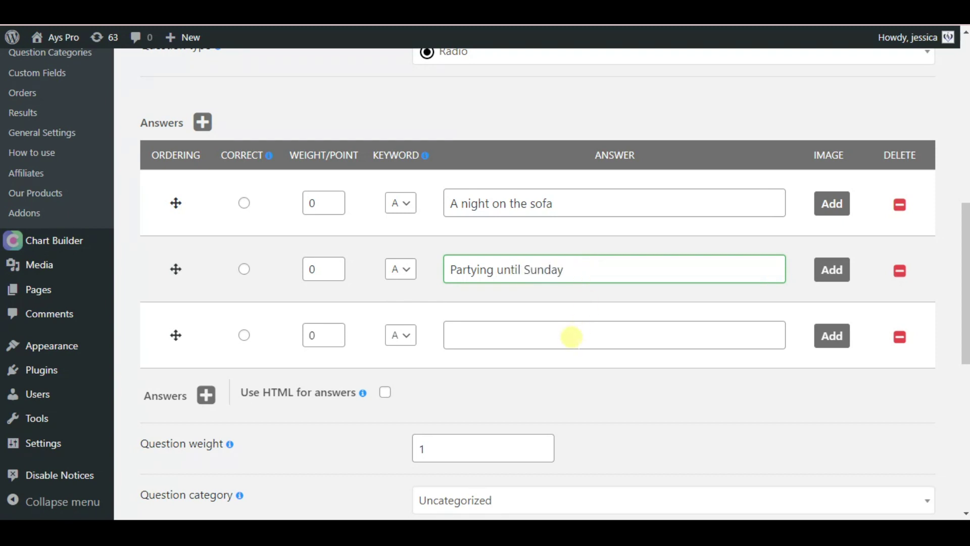
# Step: Set the third answer to 'I will work in the office' and add 'Going to the restaurant'
pyautogui.click(570, 335)
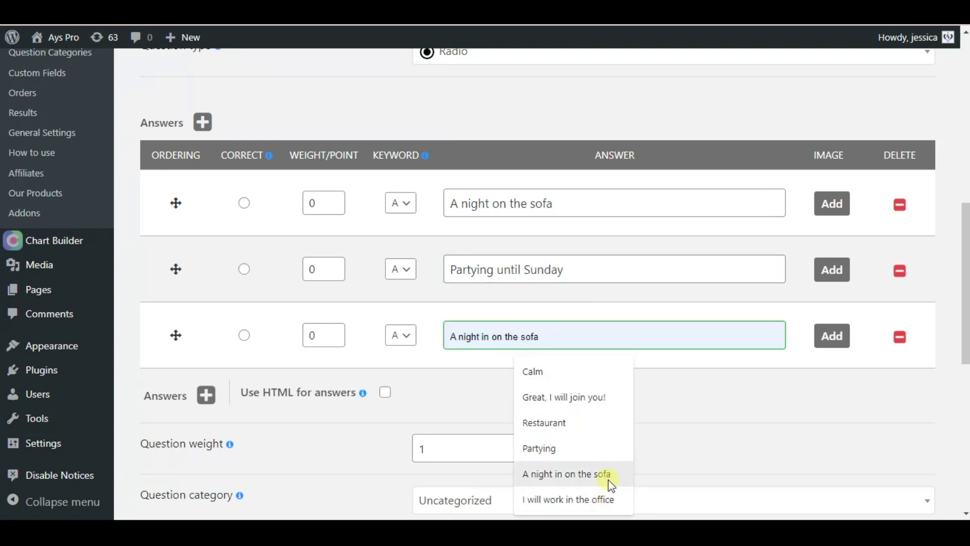
pyautogui.click(602, 498)
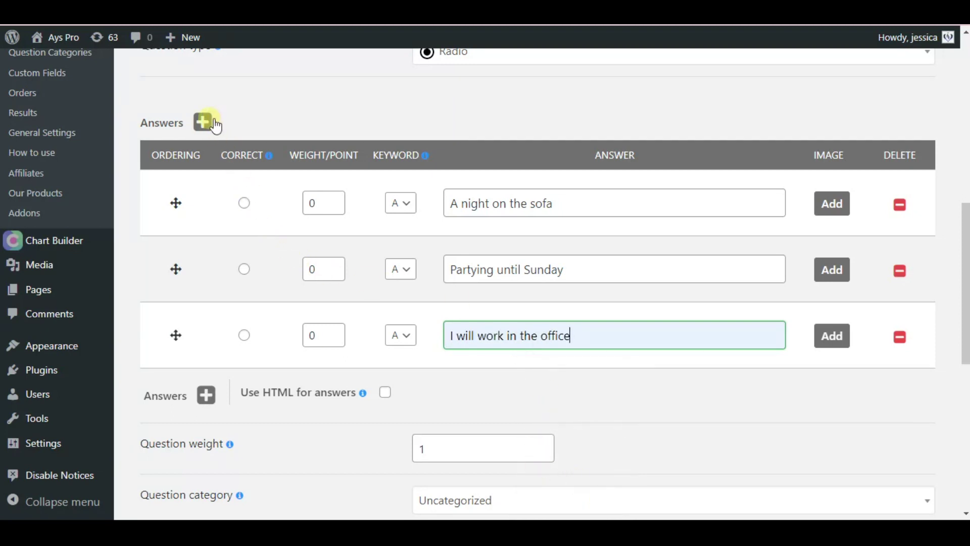
pyautogui.click(203, 121)
pyautogui.write('Going to the ')
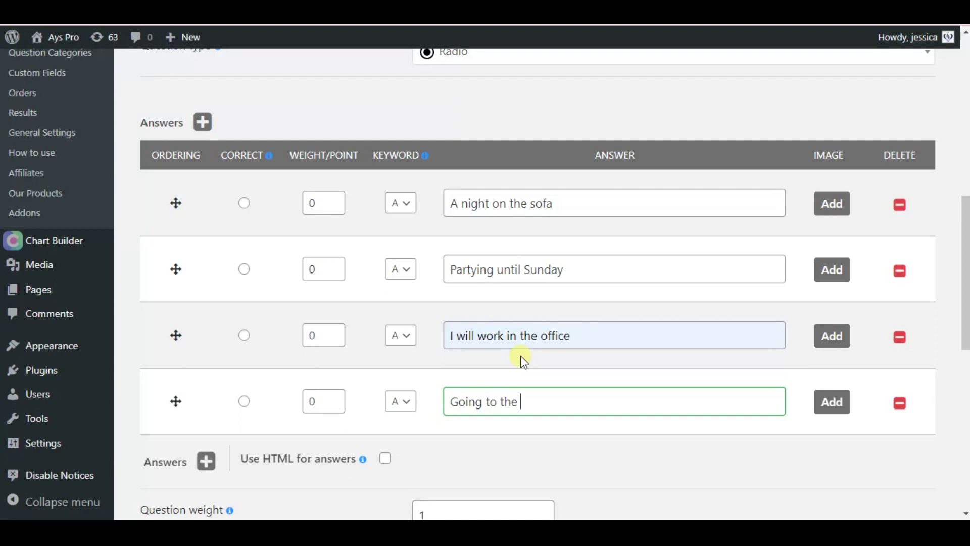
pyautogui.write('restaurant')
pyautogui.click(541, 309)
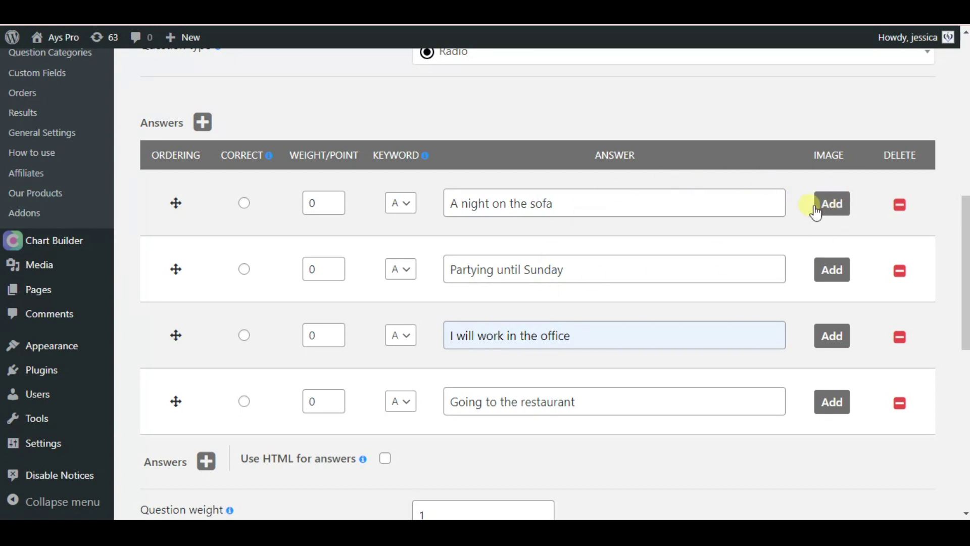
# Step: Attach the sofa photo to answer one and the party crowd photo to answer two
pyautogui.click(836, 207)
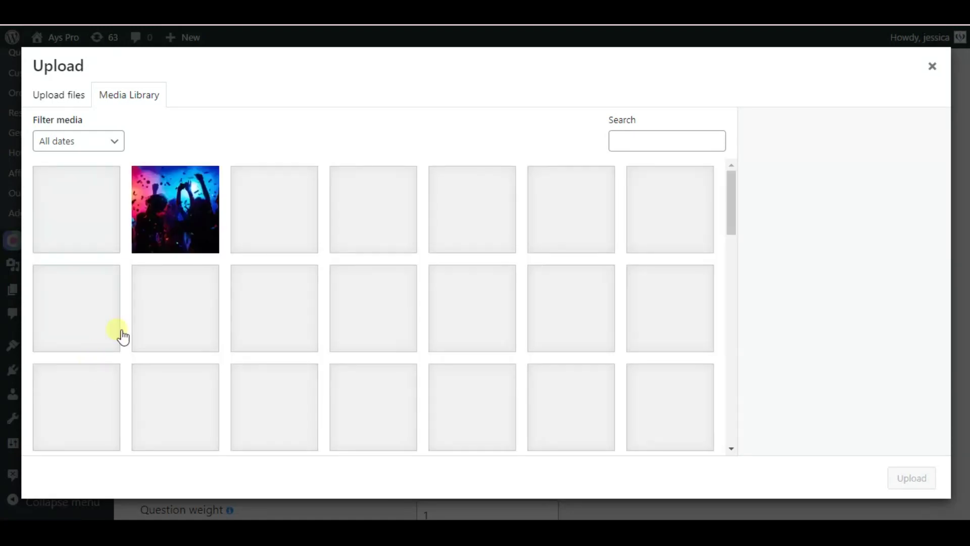
pyautogui.click(273, 218)
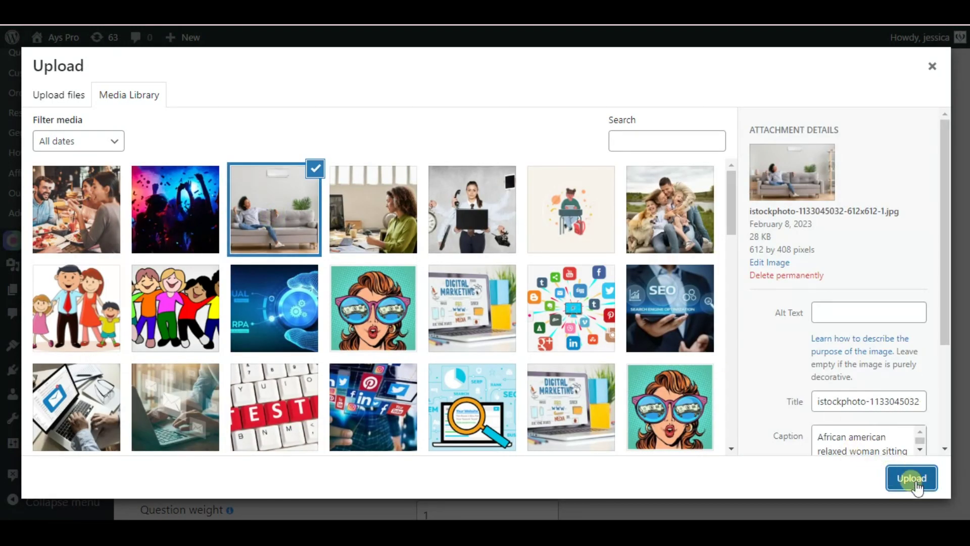
pyautogui.click(909, 480)
pyautogui.click(825, 323)
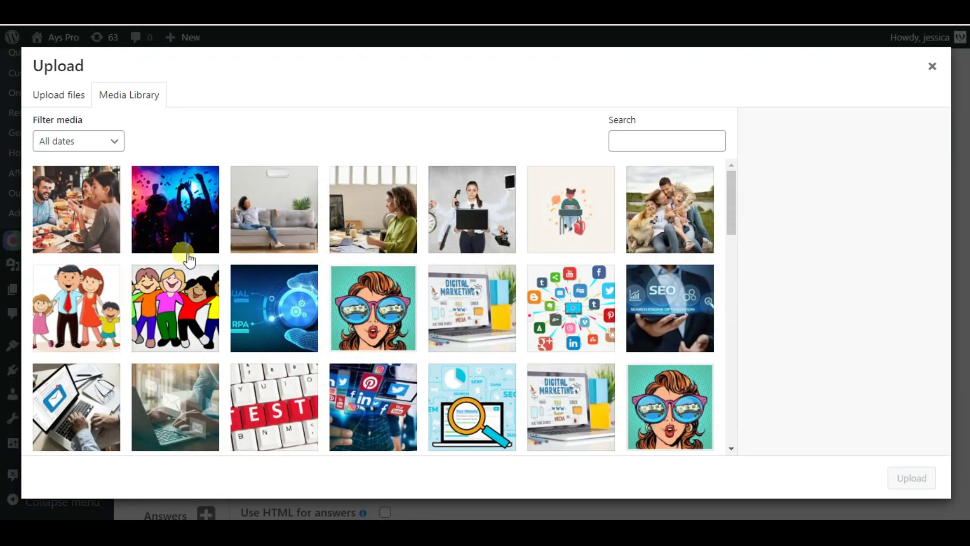
pyautogui.click(182, 251)
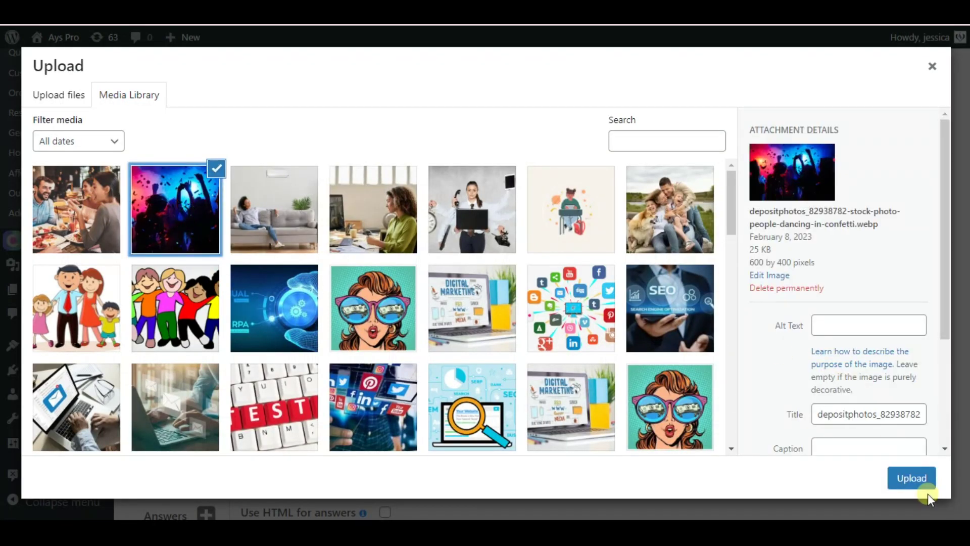
pyautogui.click(912, 478)
pyautogui.scroll(-1, 659, 406)
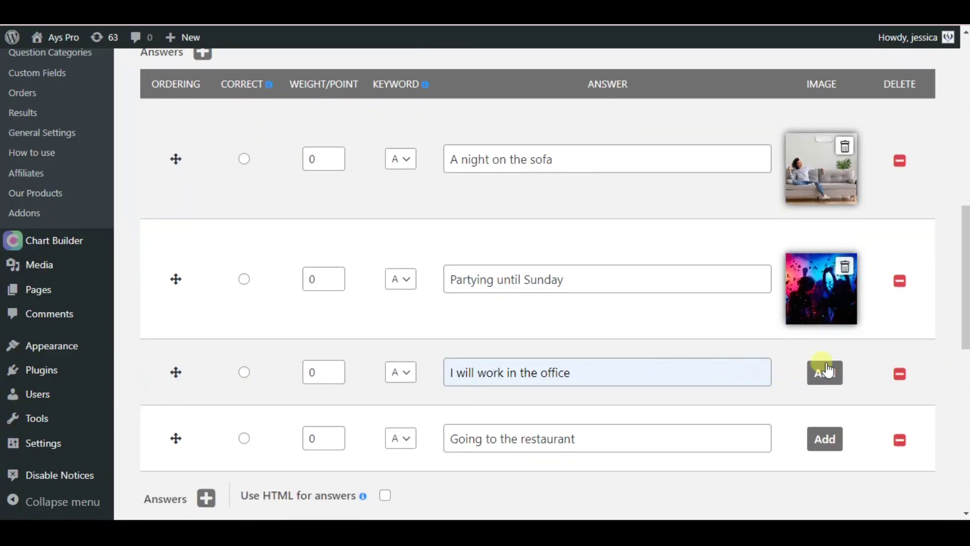
# Step: Attach the woman-at-desk photo to answer three and the restaurant dinner photo to answer four
pyautogui.click(827, 370)
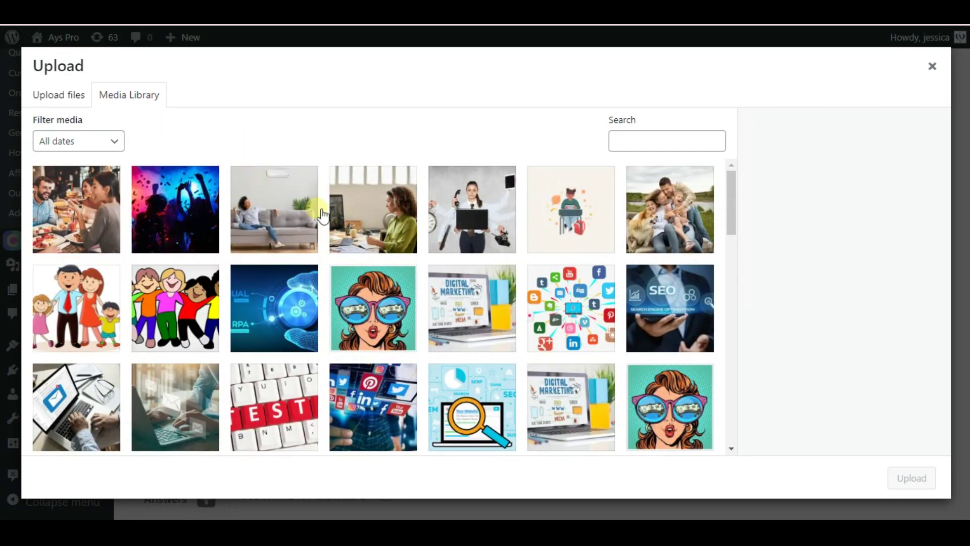
pyautogui.click(362, 201)
pyautogui.click(902, 477)
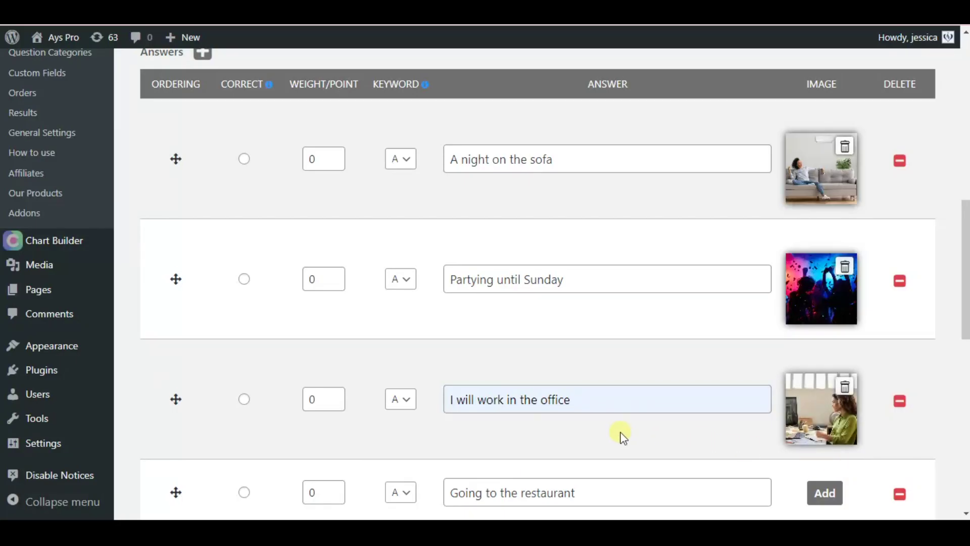
pyautogui.scroll(-1, 621, 433)
pyautogui.click(836, 423)
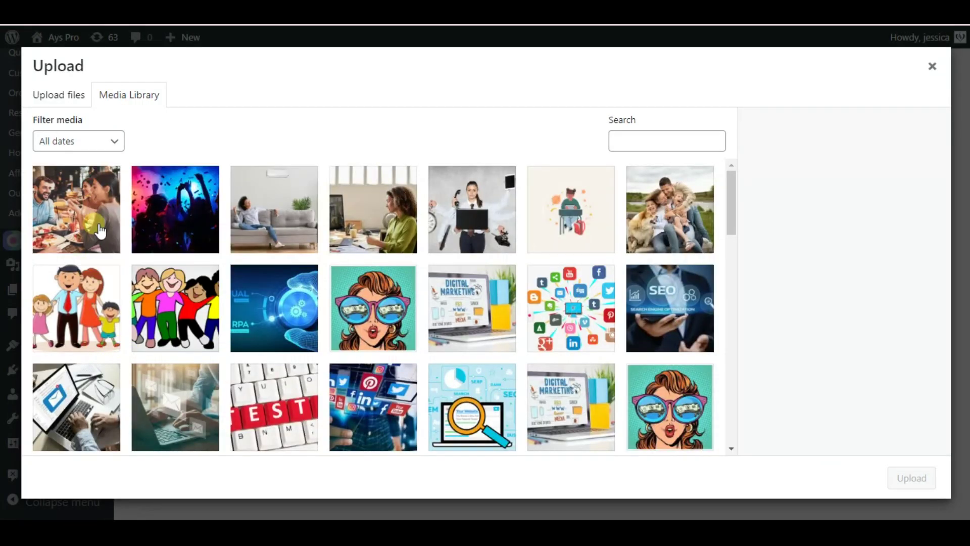
pyautogui.click(100, 230)
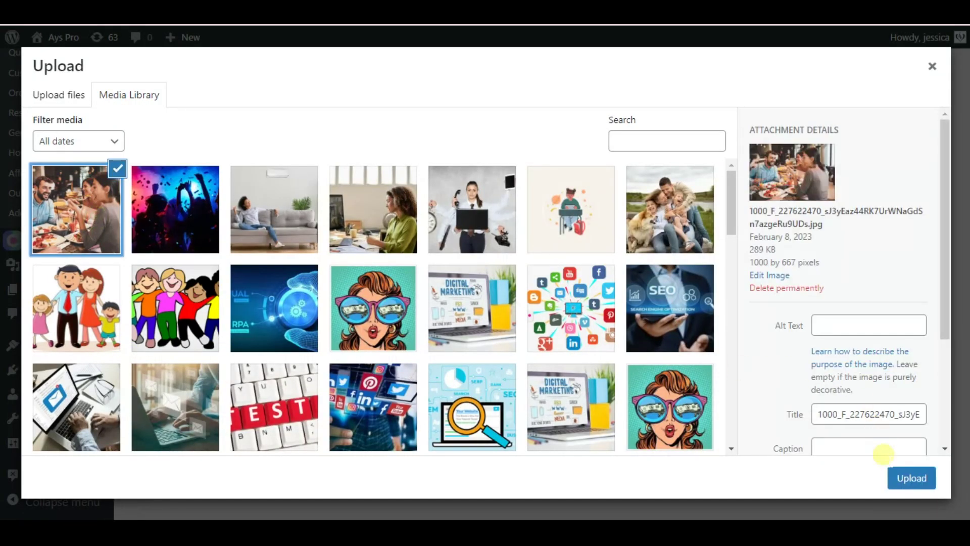
pyautogui.click(904, 476)
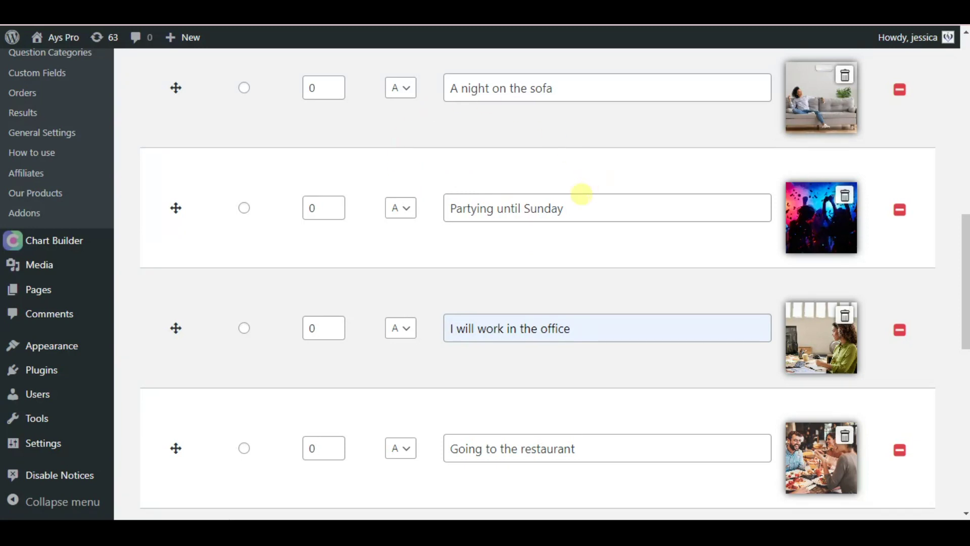
pyautogui.scroll(1, 580, 195)
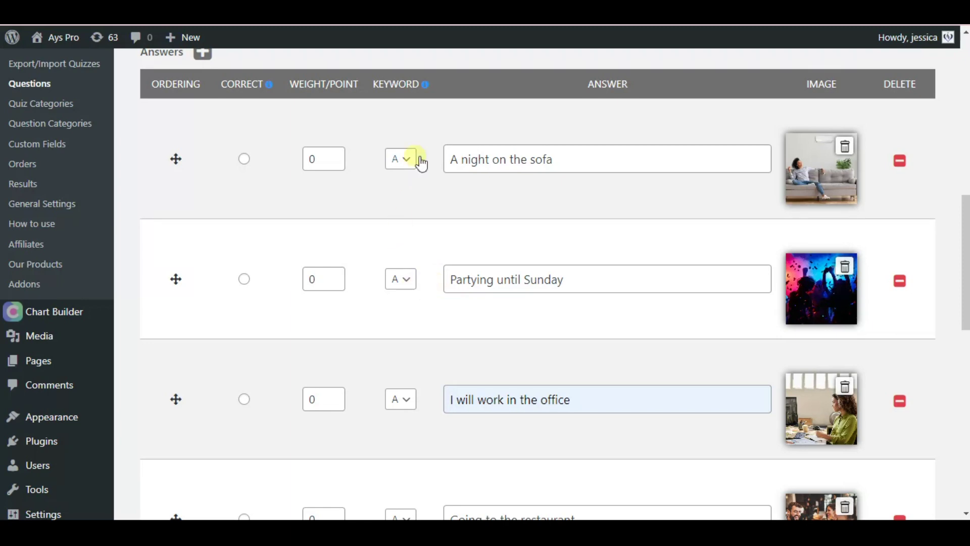
# Step: Set the keywords of answers two, three and four to B, C and D
pyautogui.click(394, 283)
pyautogui.click(401, 306)
pyautogui.scroll(-1, 418, 362)
pyautogui.click(408, 330)
pyautogui.click(411, 372)
pyautogui.scroll(-1, 414, 399)
pyautogui.click(410, 376)
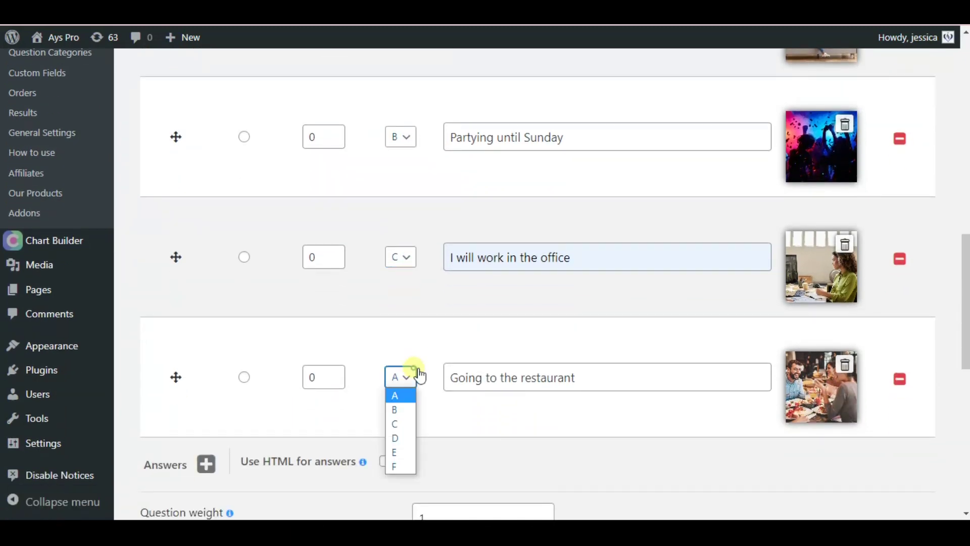
pyautogui.click(399, 438)
pyautogui.scroll(1, 379, 293)
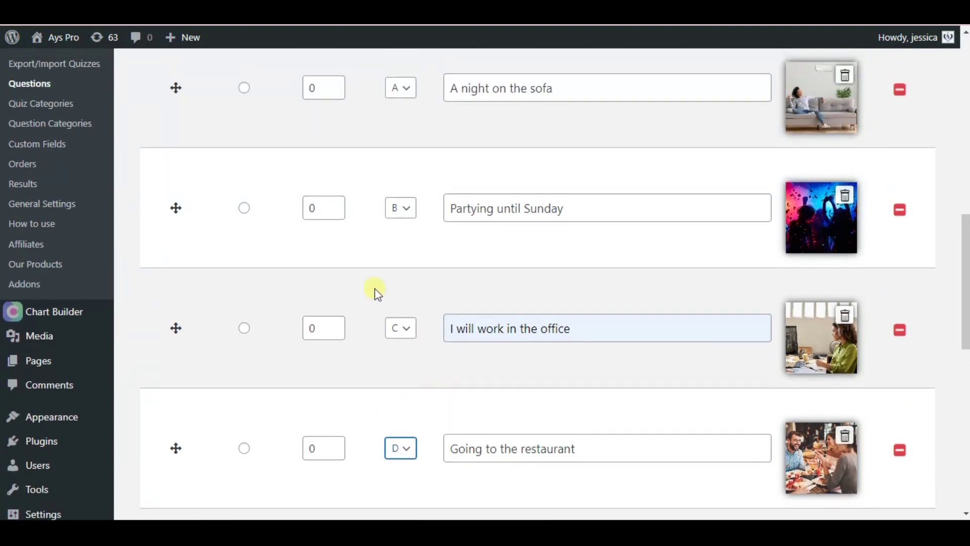
pyautogui.scroll(1, 372, 289)
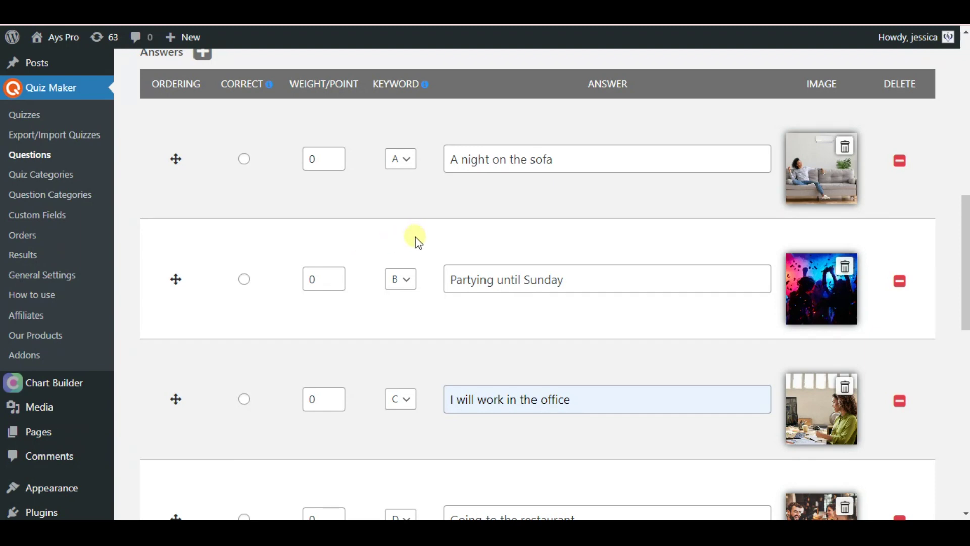
# Step: Mark 'A night on the sofa' as the correct answer and save the question
pyautogui.scroll(-2, 249, 265)
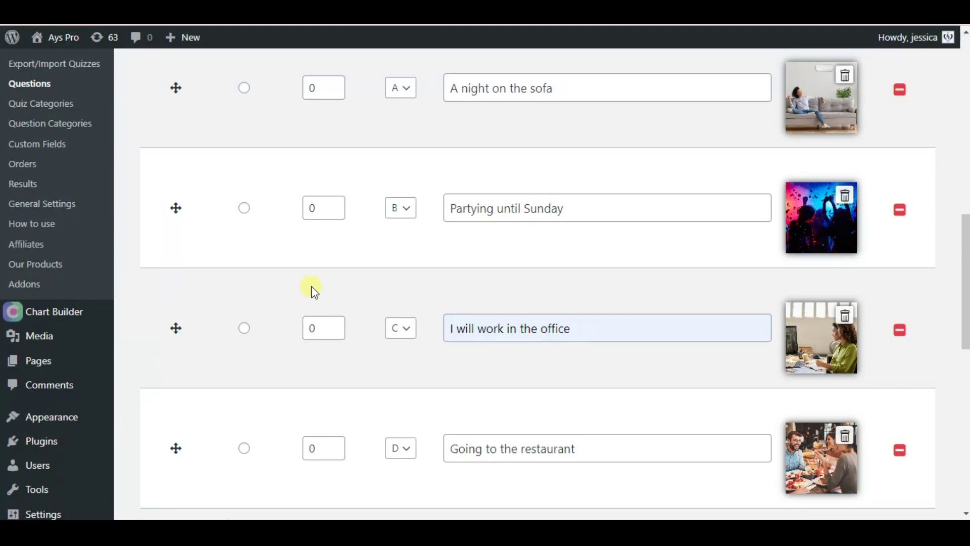
pyautogui.scroll(4, 313, 274)
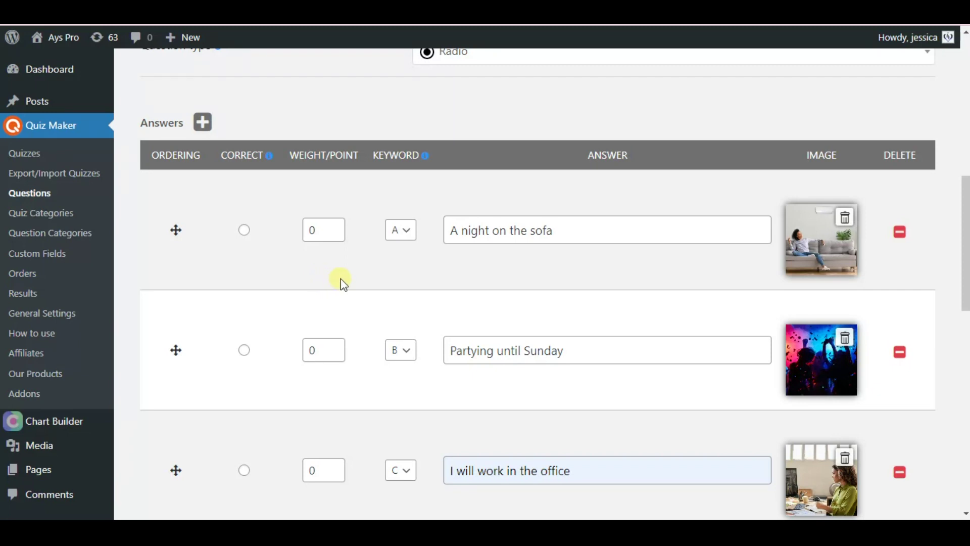
pyautogui.click(245, 230)
pyautogui.press('F5')
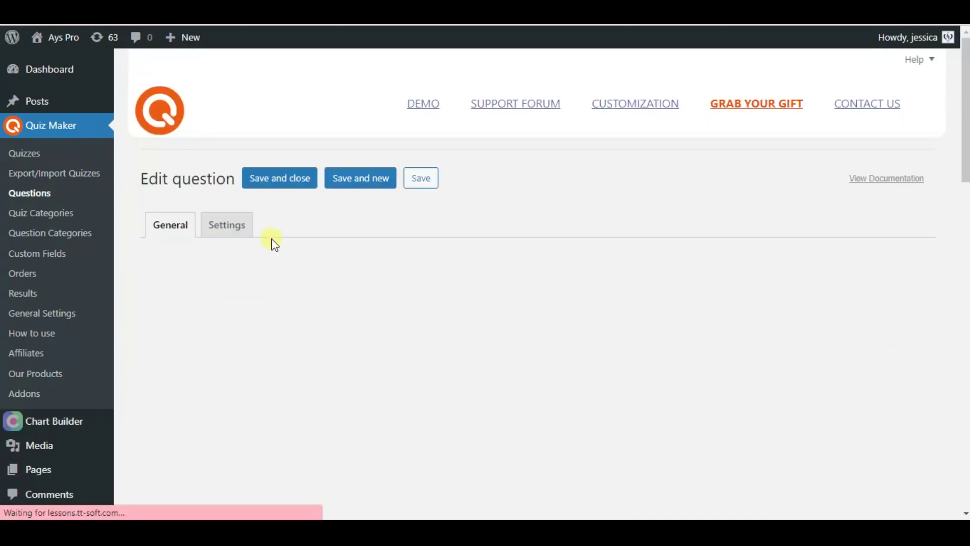
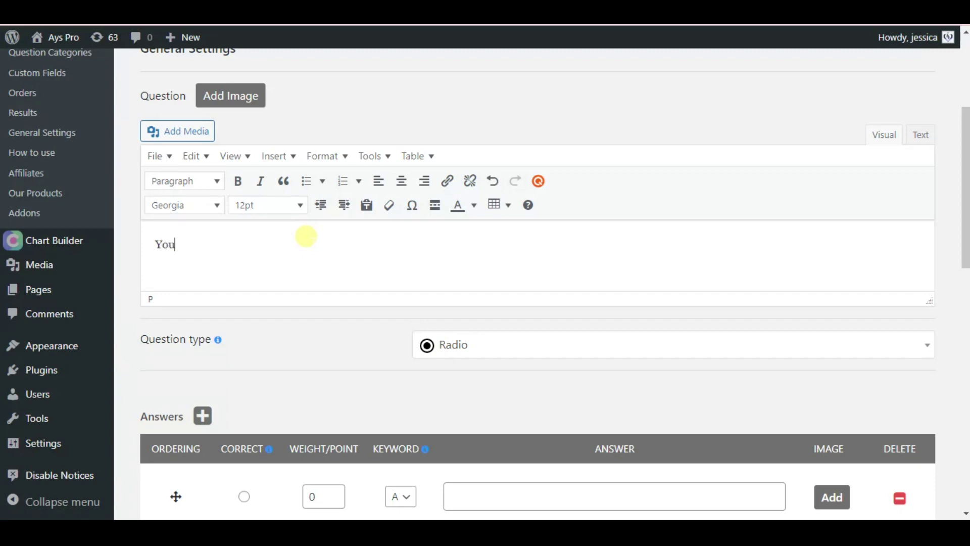
# Step: Correct the question text so it reads 'Your dream playlist'
pyautogui.press('BackSpace')
pyautogui.write('ream')
pyautogui.write('s')
pyautogui.press('BackSpace')
pyautogui.write('playlist')
pyautogui.moveTo(965, 126); pyautogui.dragTo(965, 211)
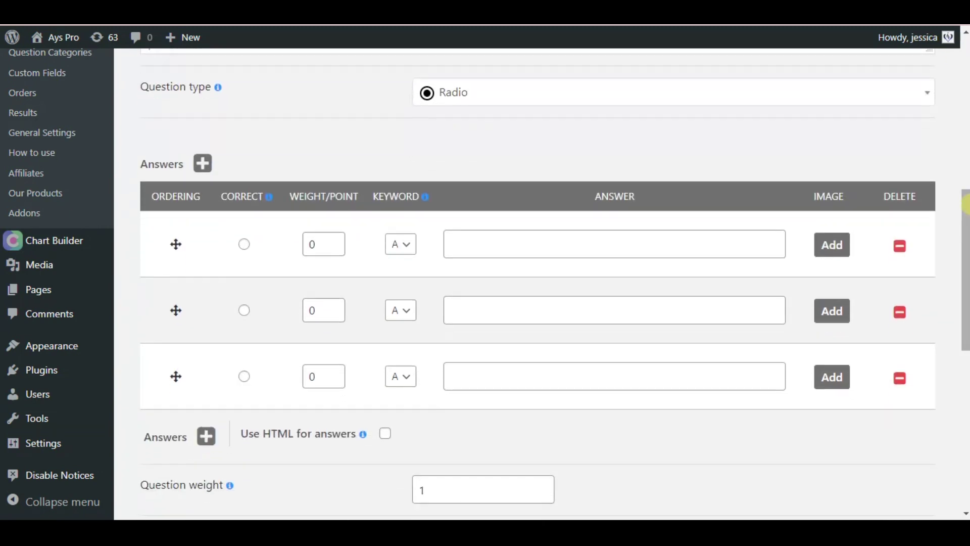
# Step: Fill the first three answers with Techno, Something chill and Jazz
pyautogui.click(507, 235)
pyautogui.write('Techno')
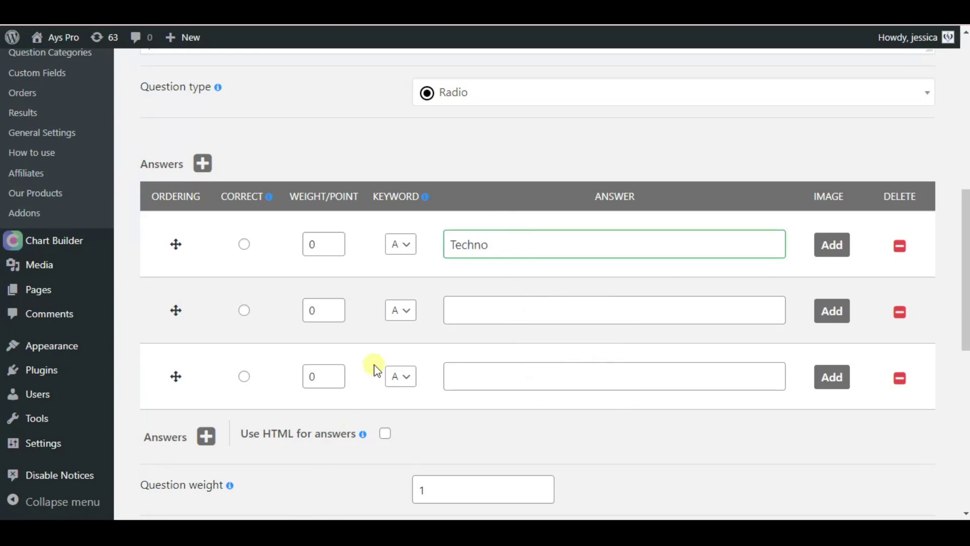
pyautogui.click(482, 303)
pyautogui.write('Som')
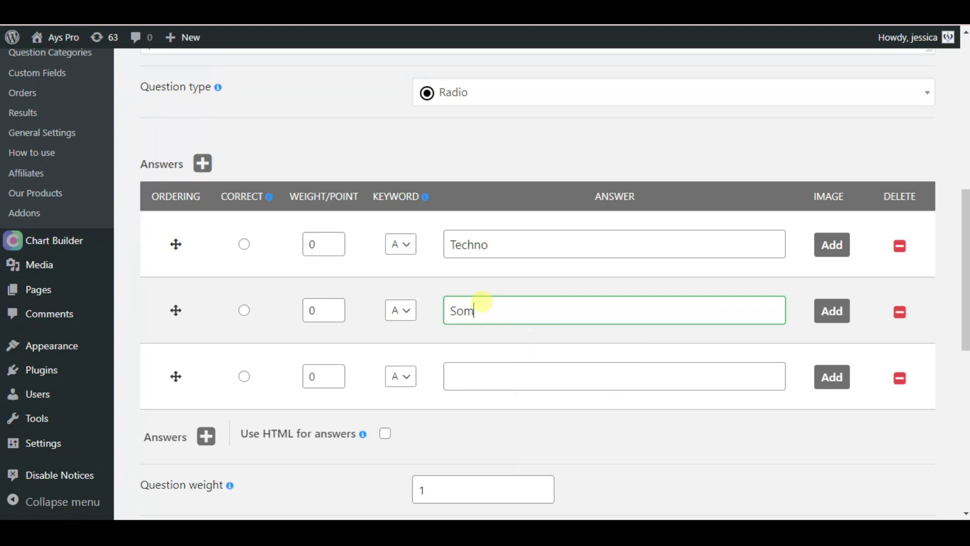
pyautogui.write('ething chill')
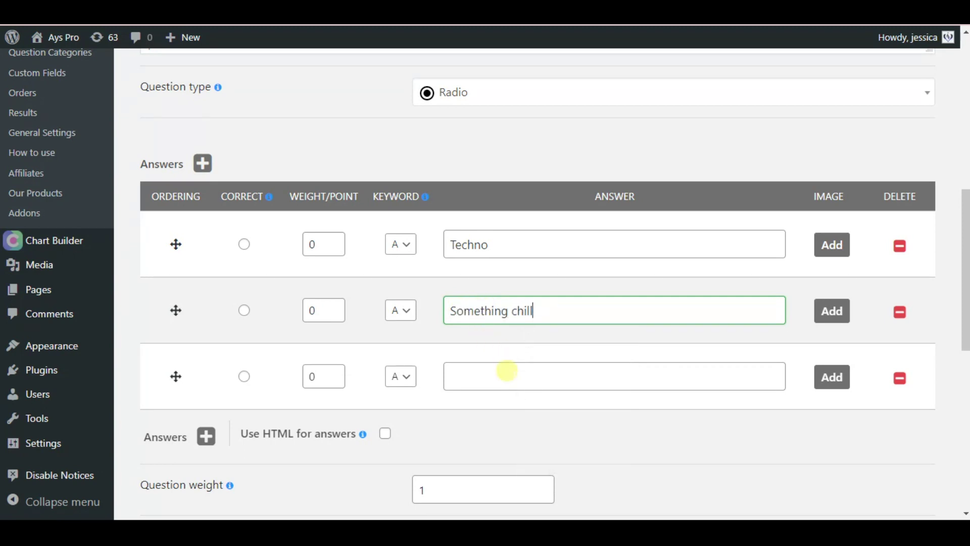
pyautogui.click(499, 382)
pyautogui.write('Jazz')
# Step: Add a fourth answer row reading 'My own playlist'
pyautogui.click(207, 171)
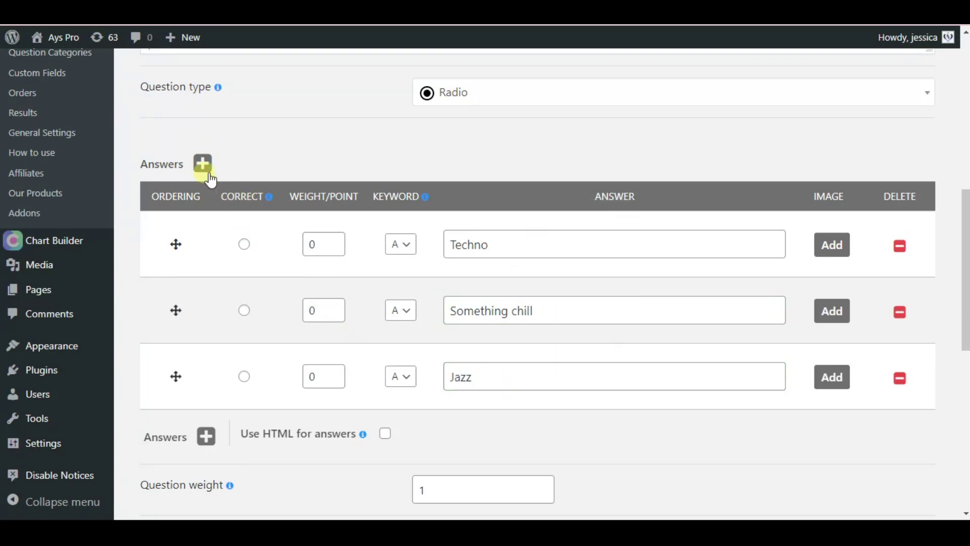
pyautogui.scroll(-3, 363, 262)
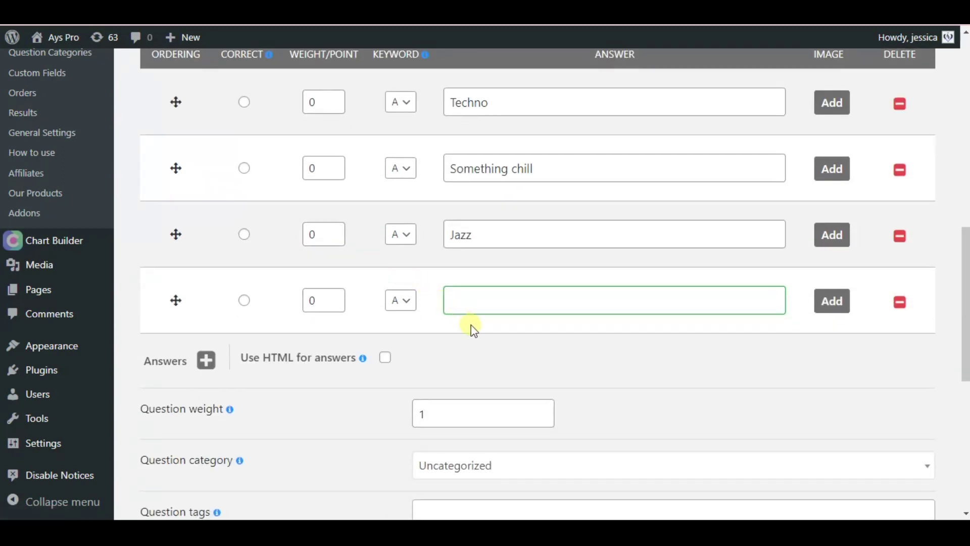
pyautogui.write('My own play')
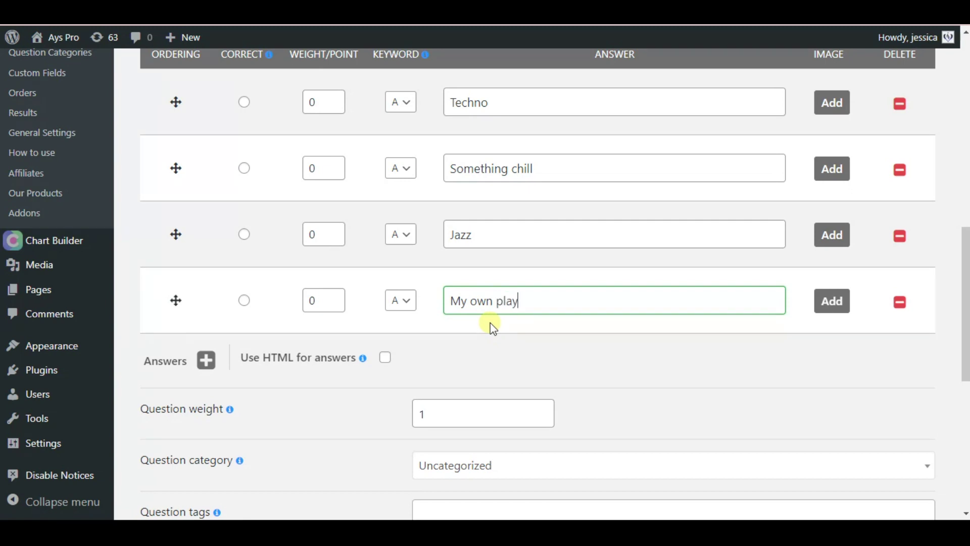
pyautogui.write('list')
pyautogui.scroll(3, 558, 290)
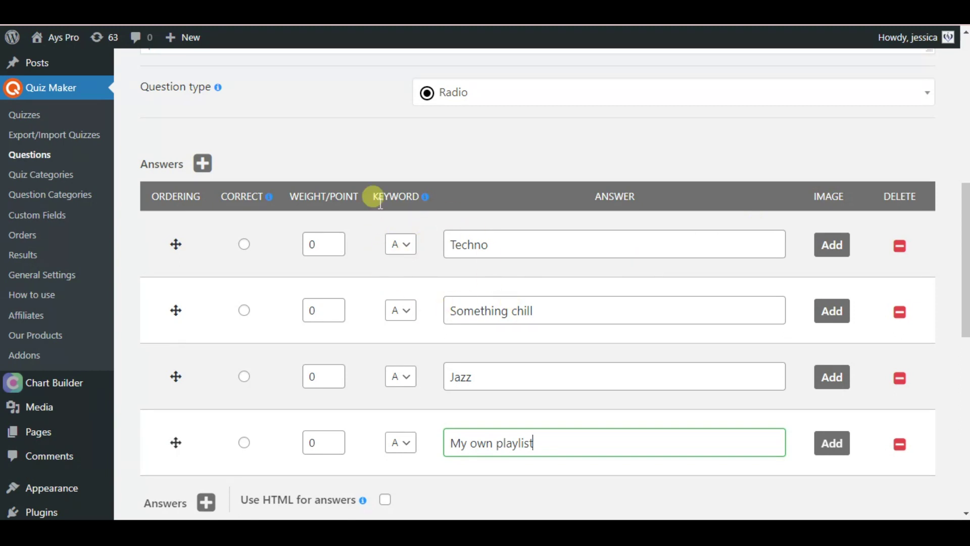
# Step: Assign keywords B, C, D to Something chill, Jazz, My own playlist; mark Something chill correct
pyautogui.click(400, 309)
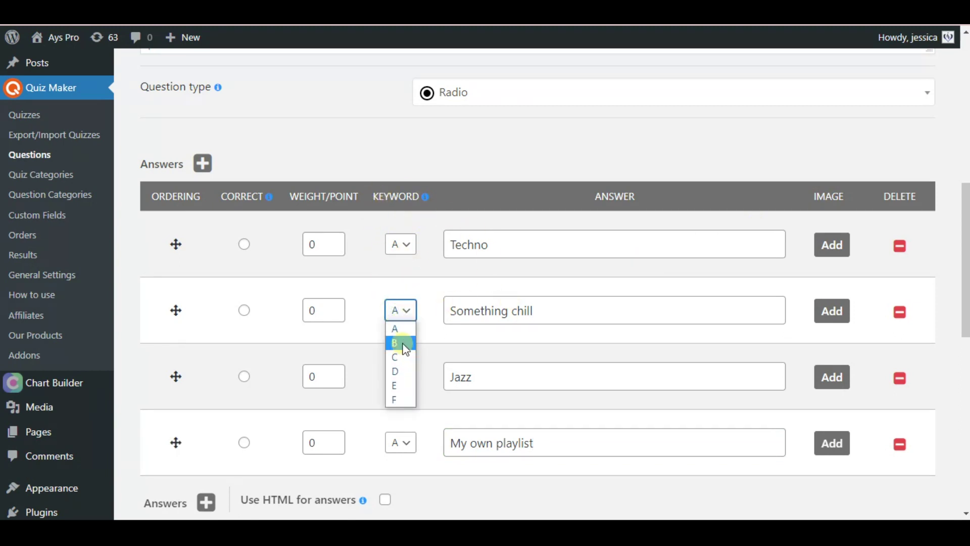
pyautogui.click(406, 344)
pyautogui.click(401, 377)
pyautogui.click(396, 420)
pyautogui.click(399, 443)
pyautogui.click(410, 399)
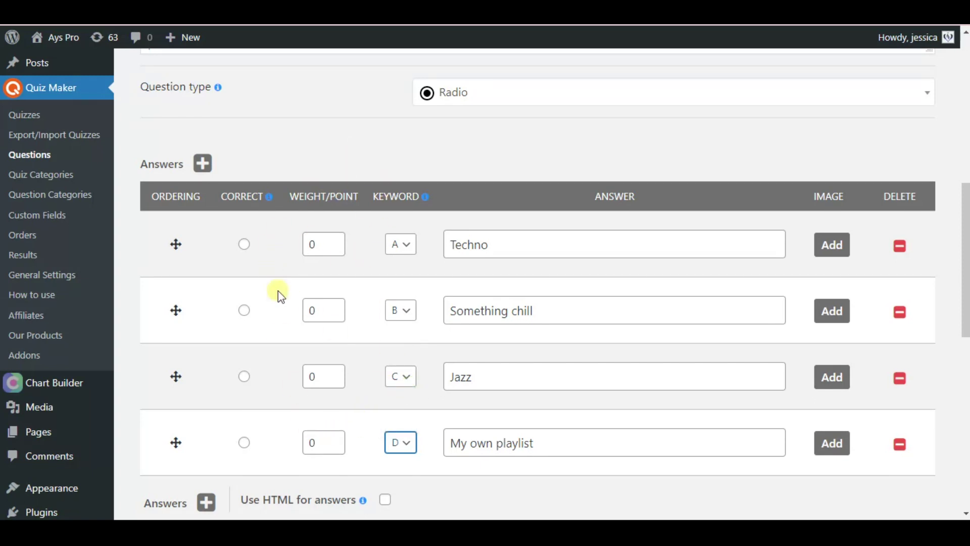
pyautogui.click(245, 311)
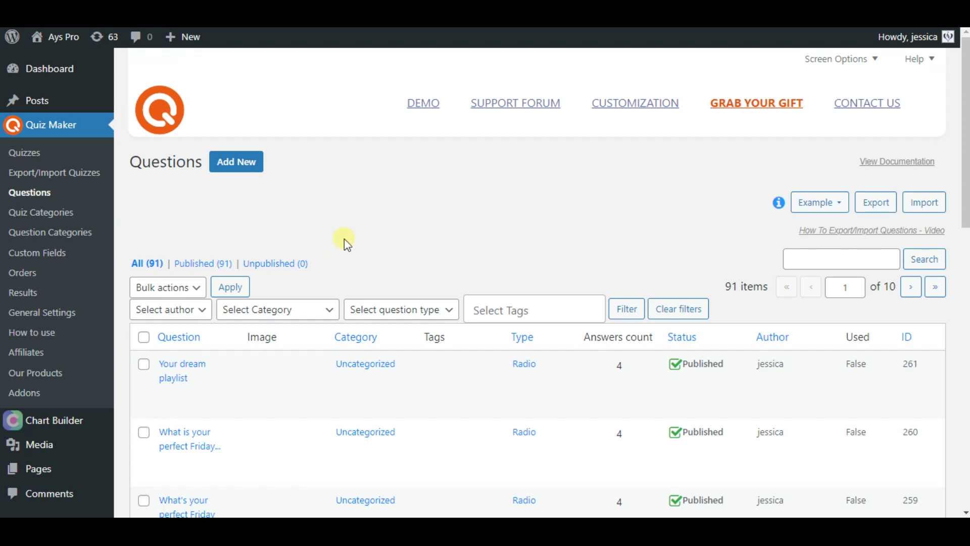
# Step: Create a new quiz from the Quizzes list and title it 'Personality quiz'
pyautogui.click(43, 161)
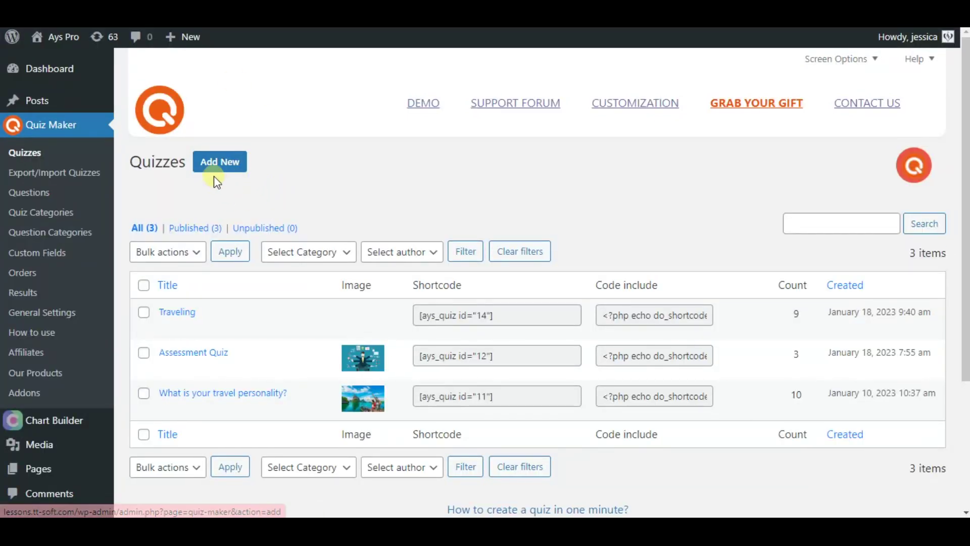
pyautogui.click(213, 163)
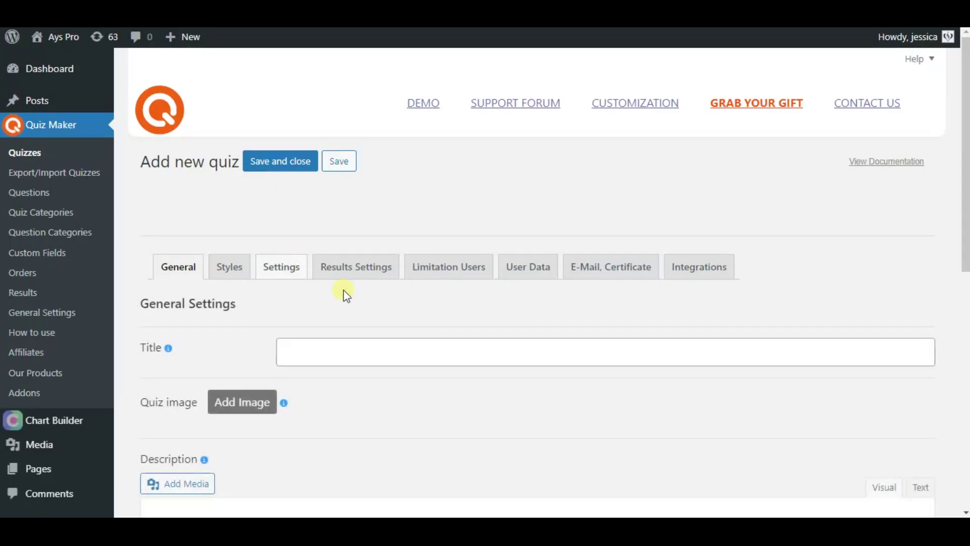
pyautogui.scroll(-3, 340, 290)
pyautogui.click(317, 215)
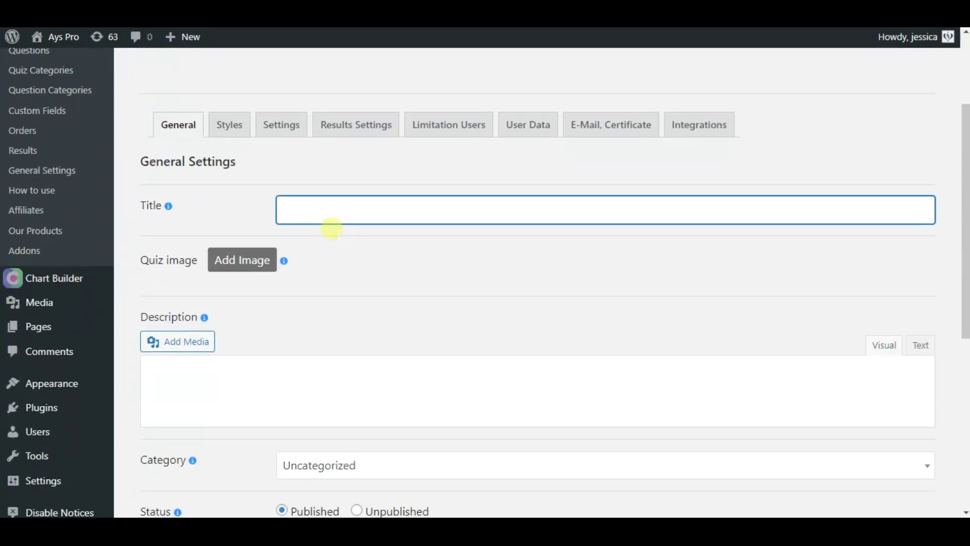
pyautogui.write('Personal')
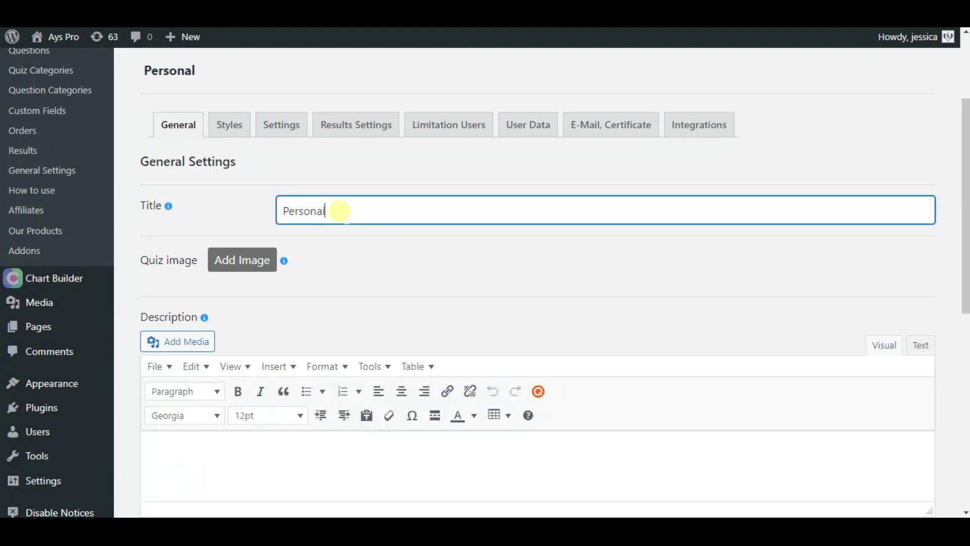
pyautogui.write('ity quiz')
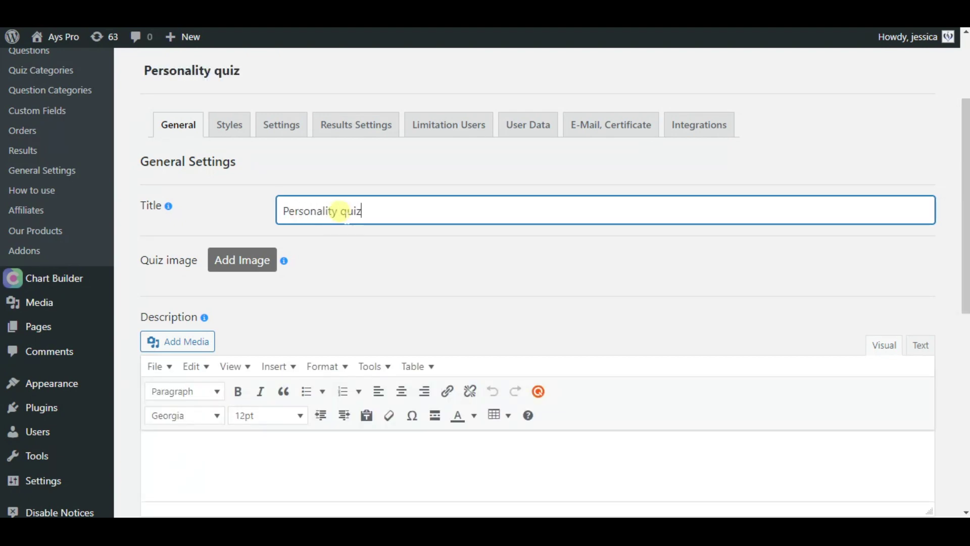
pyautogui.scroll(-2, 339, 278)
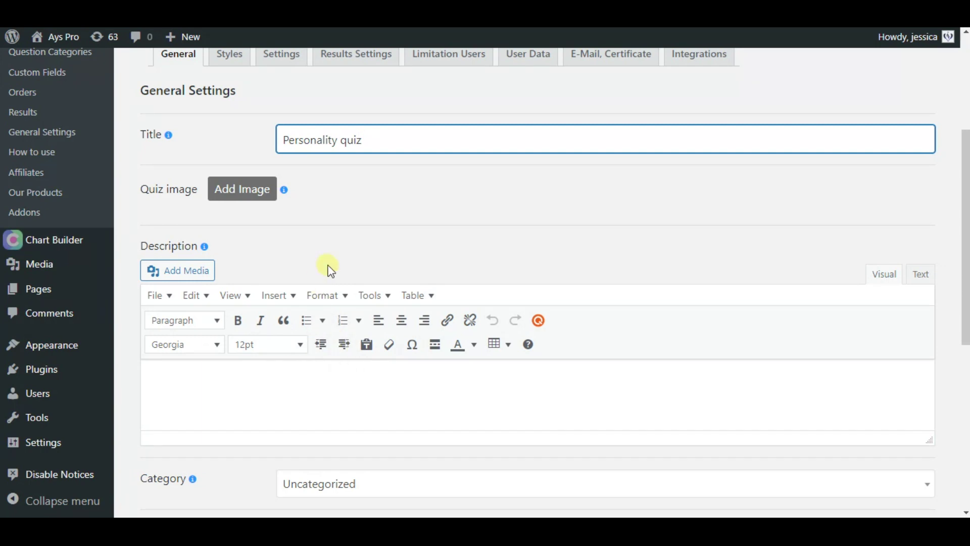
pyautogui.scroll(2, 318, 283)
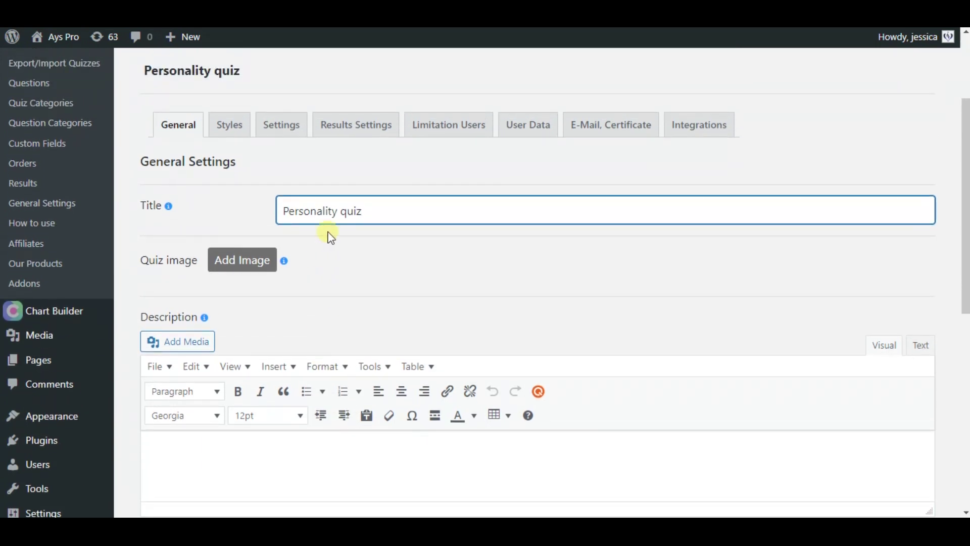
# Step: Switch the quiz to its Settings tab and scroll through the available options
pyautogui.click(295, 131)
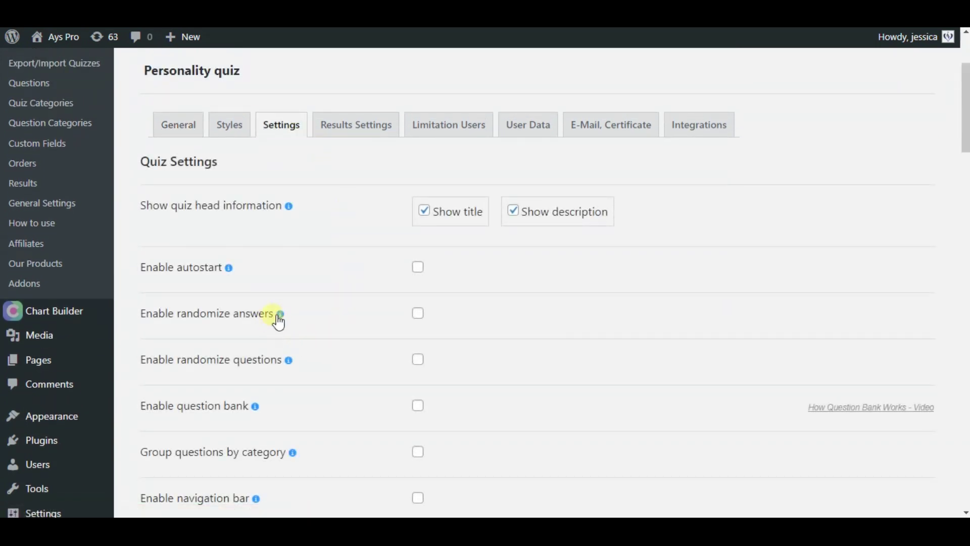
pyautogui.scroll(-2, 366, 328)
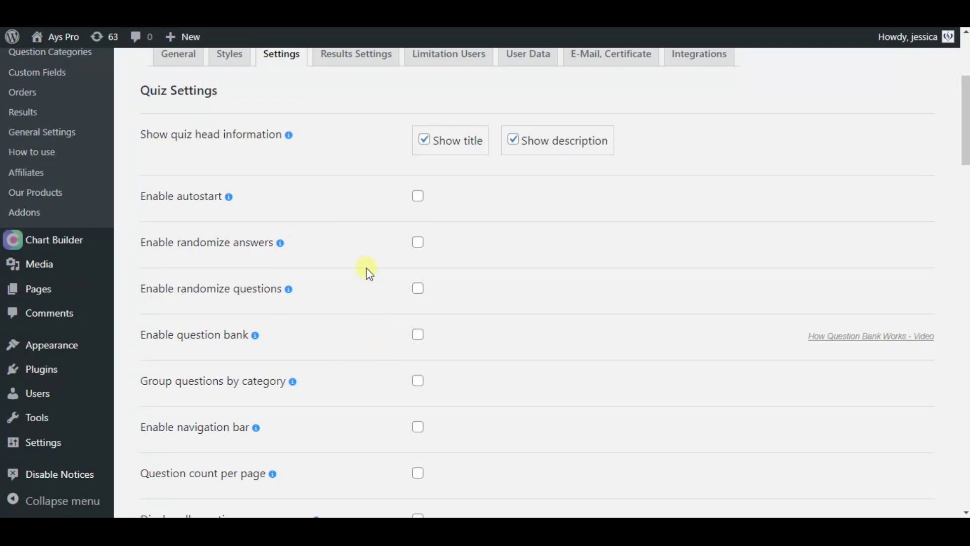
pyautogui.scroll(-4, 336, 309)
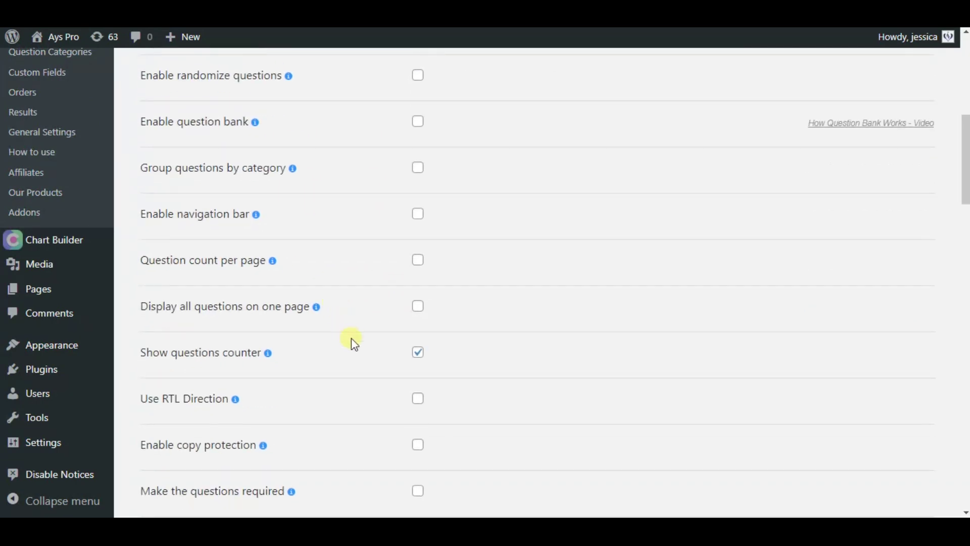
pyautogui.scroll(-1, 348, 349)
pyautogui.scroll(-1, 351, 365)
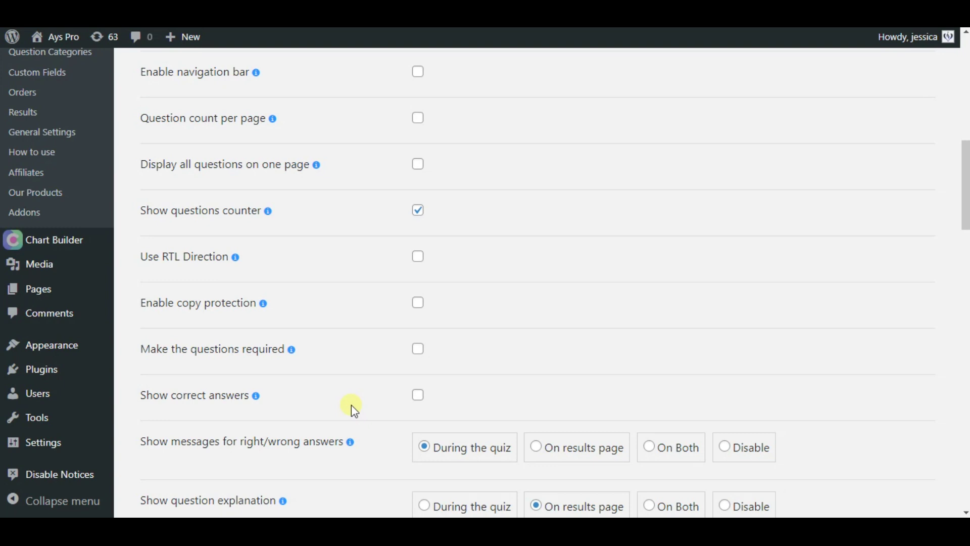
pyautogui.scroll(7, 326, 326)
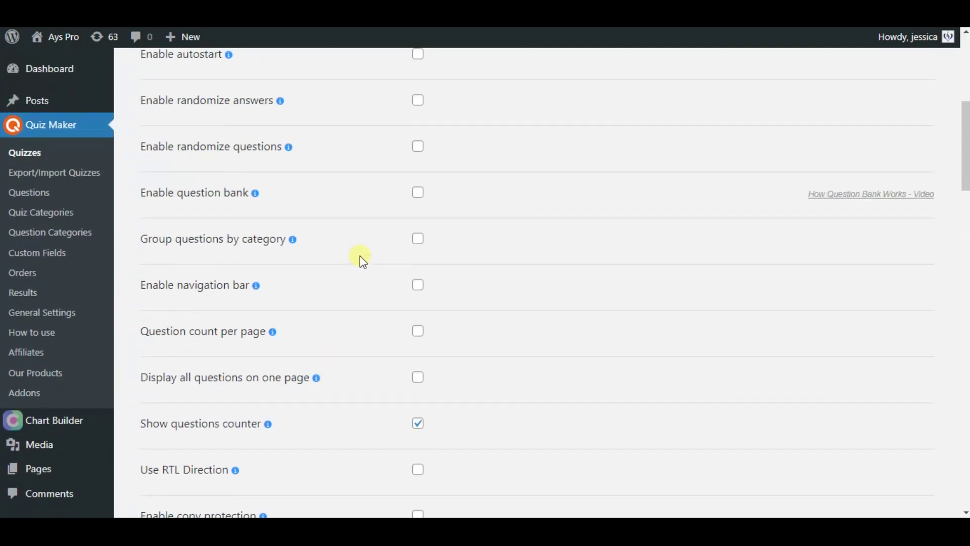
pyautogui.scroll(-9, 298, 304)
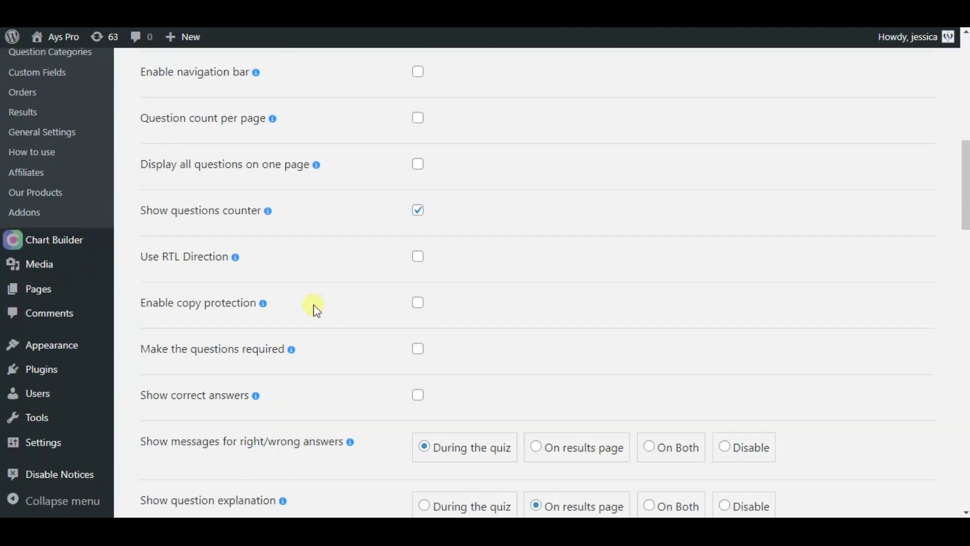
pyautogui.scroll(12, 340, 288)
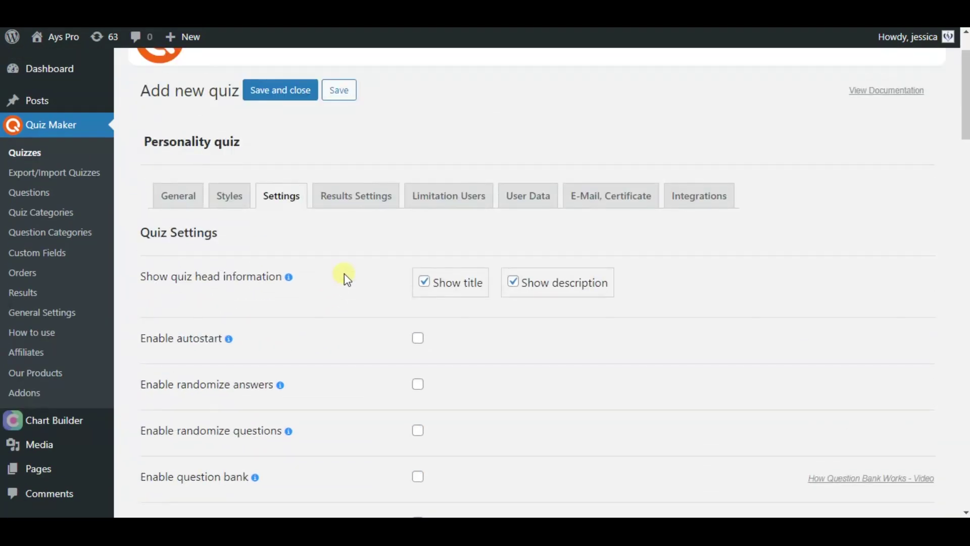
pyautogui.click(372, 198)
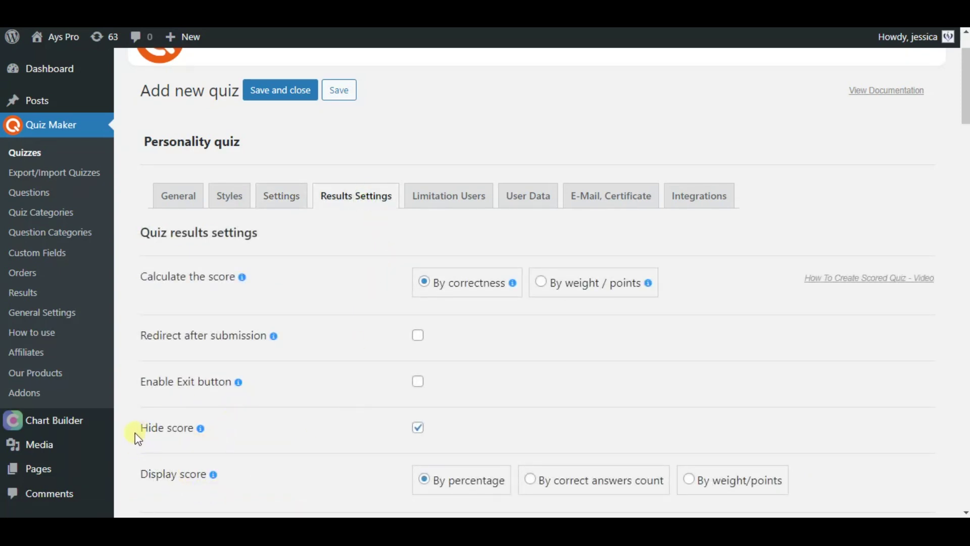
pyautogui.moveTo(136, 433); pyautogui.dragTo(202, 429)
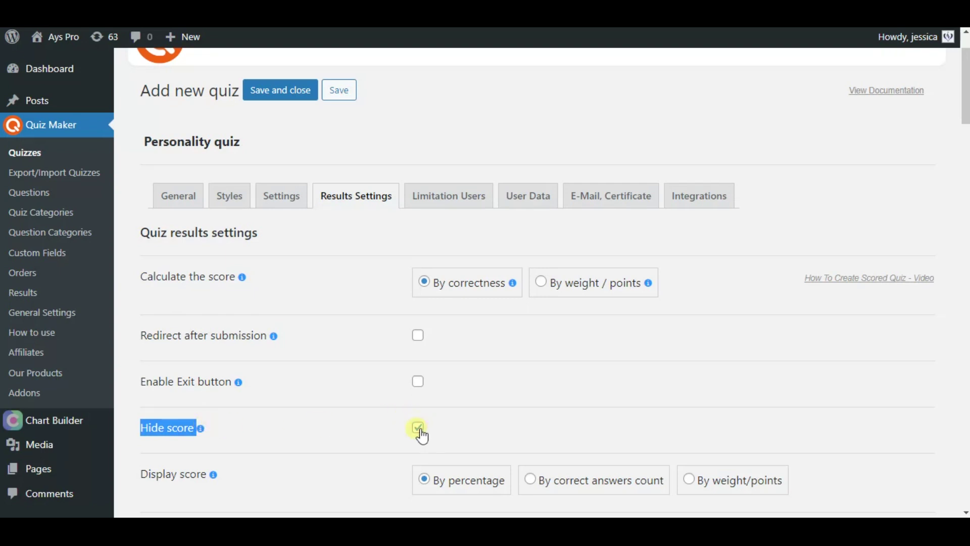
pyautogui.click(437, 428)
pyautogui.scroll(-2, 357, 354)
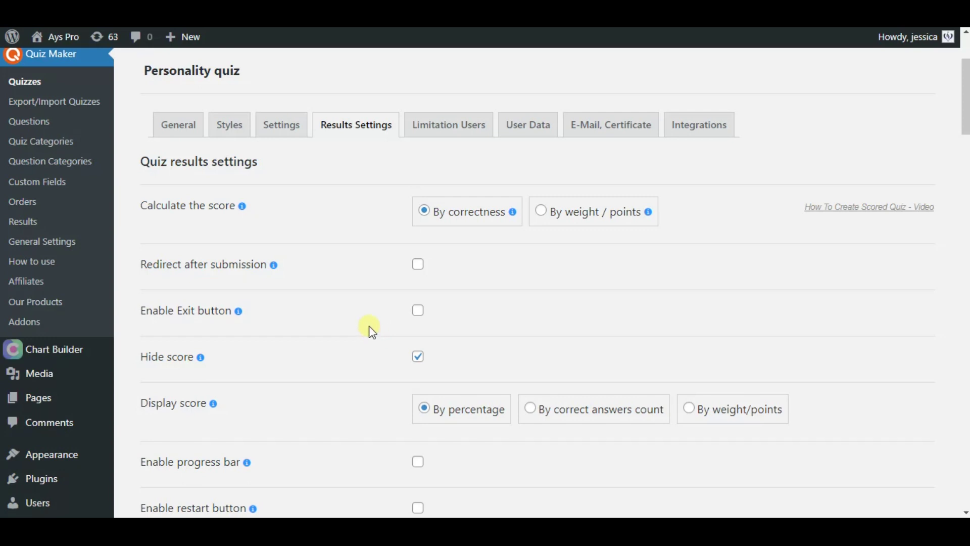
pyautogui.scroll(-3, 478, 352)
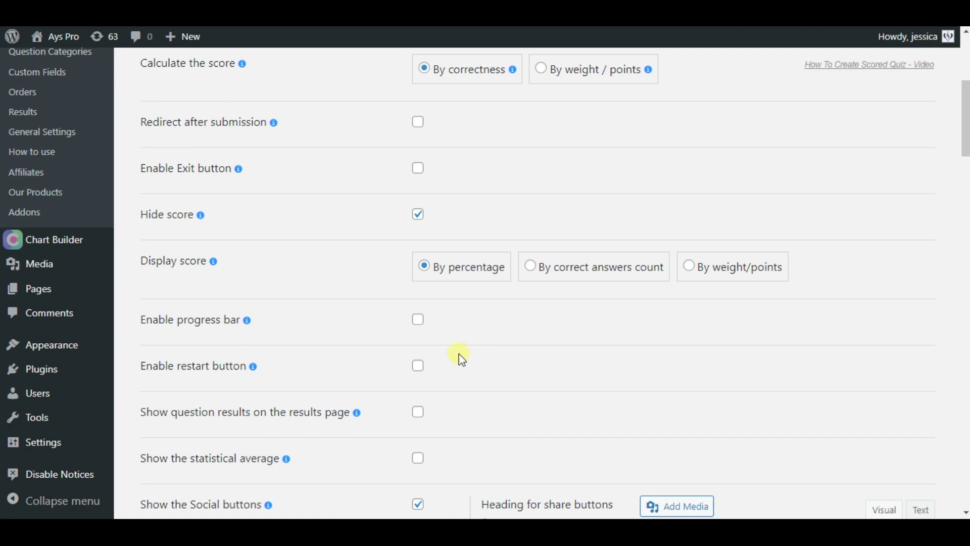
pyautogui.scroll(6, 445, 338)
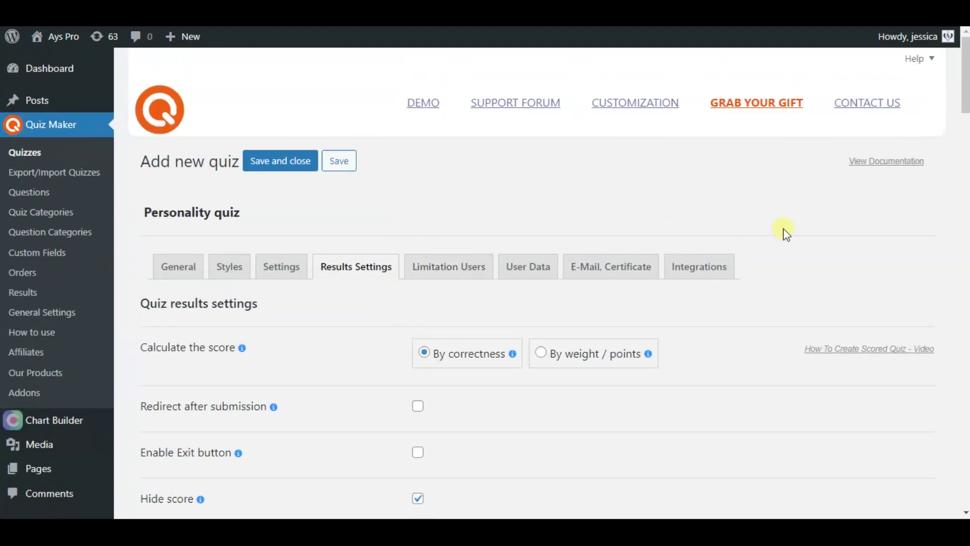
pyautogui.moveTo(966, 83); pyautogui.dragTo(966, 430)
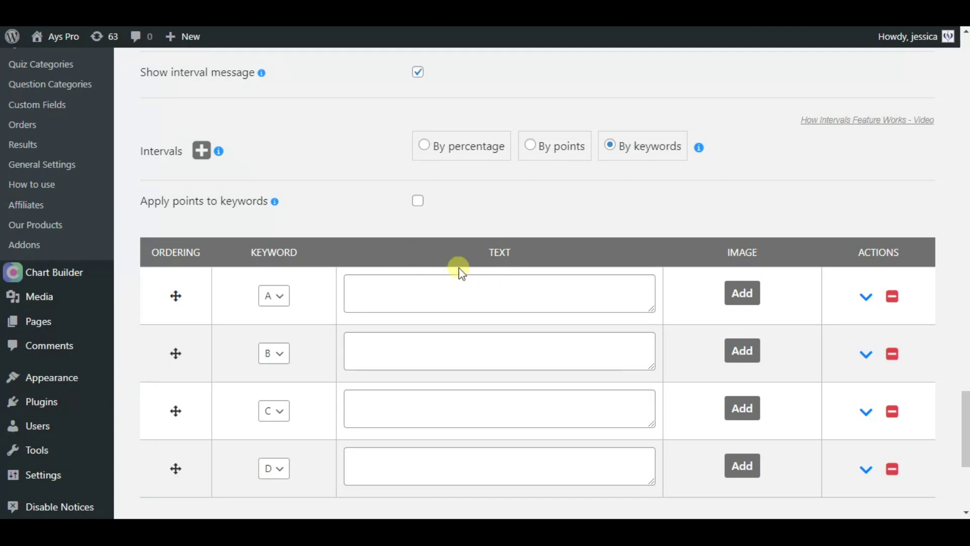
# Step: Label keyword intervals A and B as Introvert and Extrovert
pyautogui.scroll(-3, 489, 217)
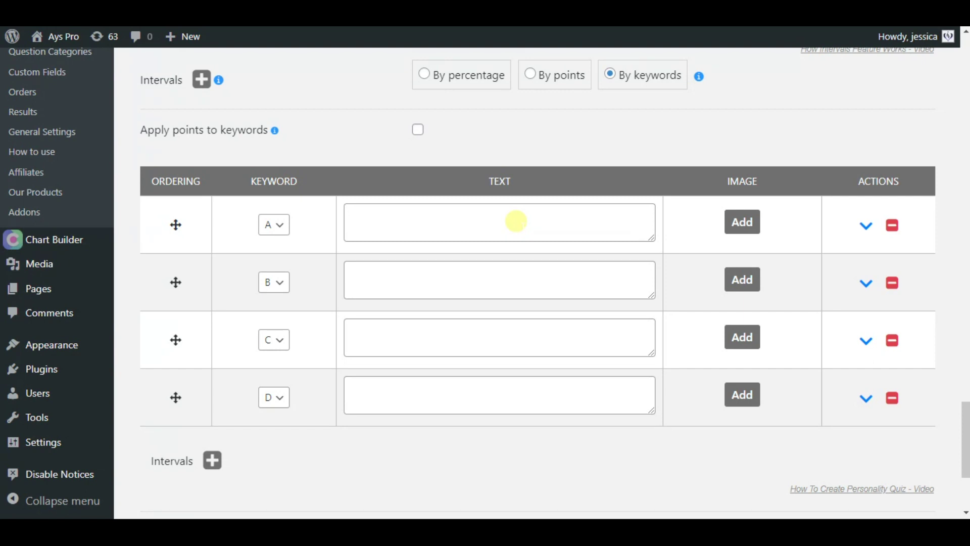
pyautogui.click(516, 220)
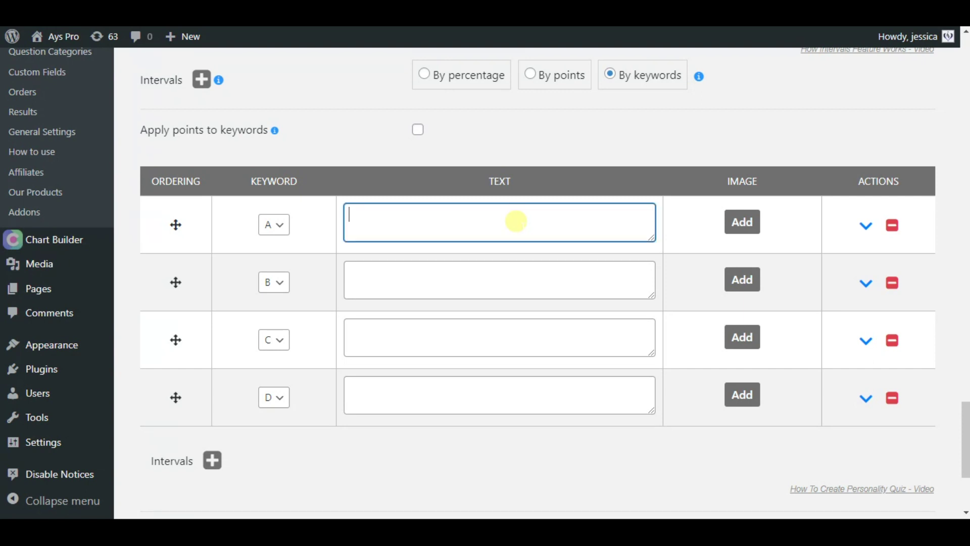
pyautogui.write('Introvert')
pyautogui.click(504, 269)
pyautogui.write('Extrovert')
# Step: Label keyword intervals C and D as Family man and Workaholic
pyautogui.click(466, 323)
pyautogui.write('Family man')
pyautogui.click(458, 375)
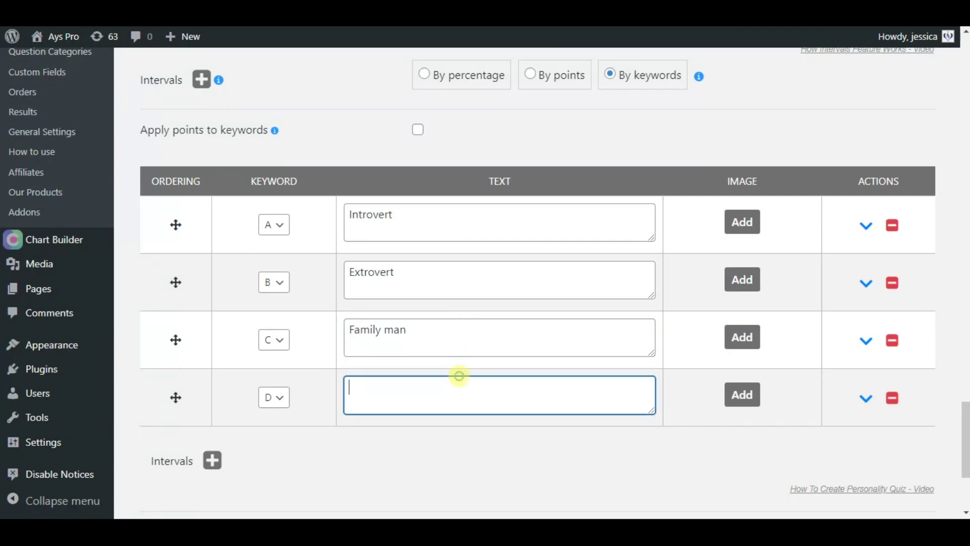
pyautogui.write('Workaholic')
pyautogui.scroll(1, 520, 429)
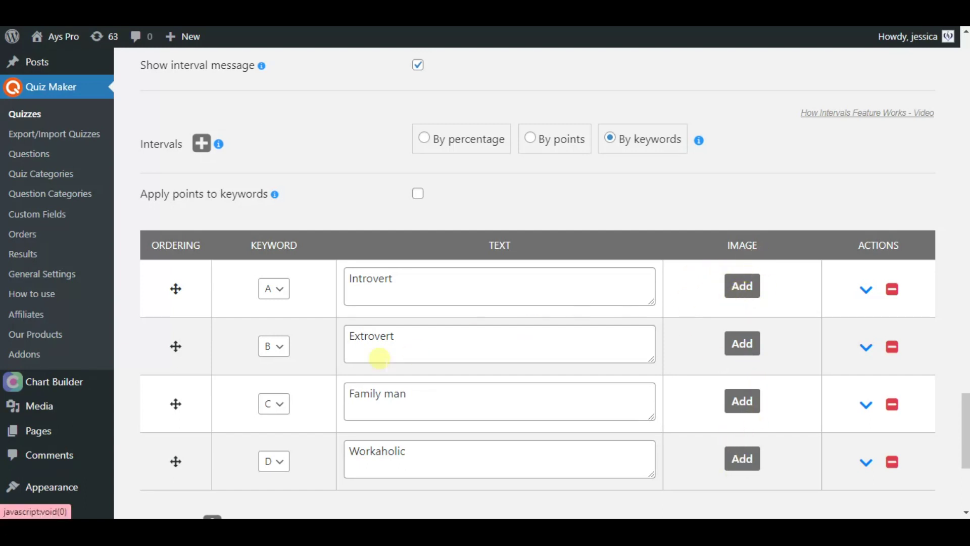
# Step: Attach the student illustration to Introvert and the kids picture to Extrovert
pyautogui.click(745, 287)
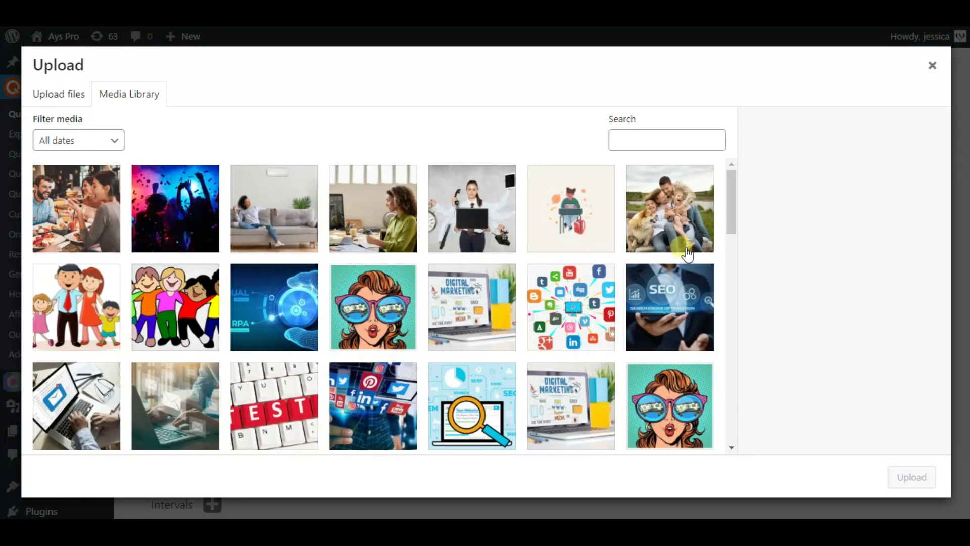
pyautogui.click(565, 224)
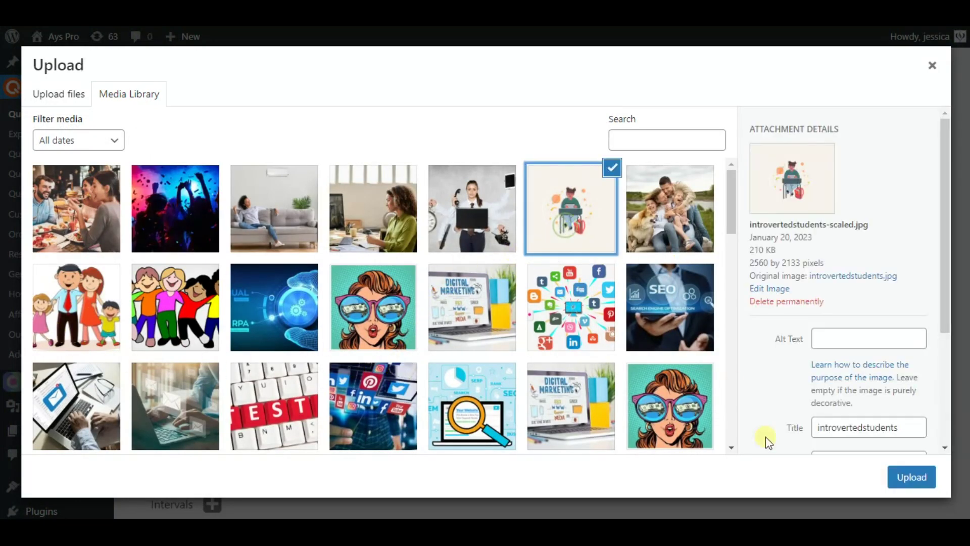
pyautogui.click(894, 477)
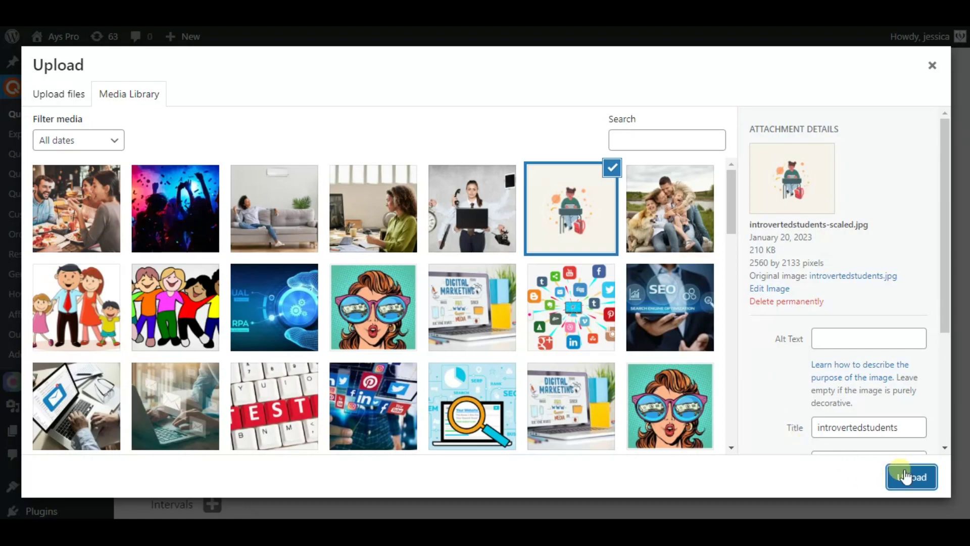
pyautogui.scroll(-1, 795, 384)
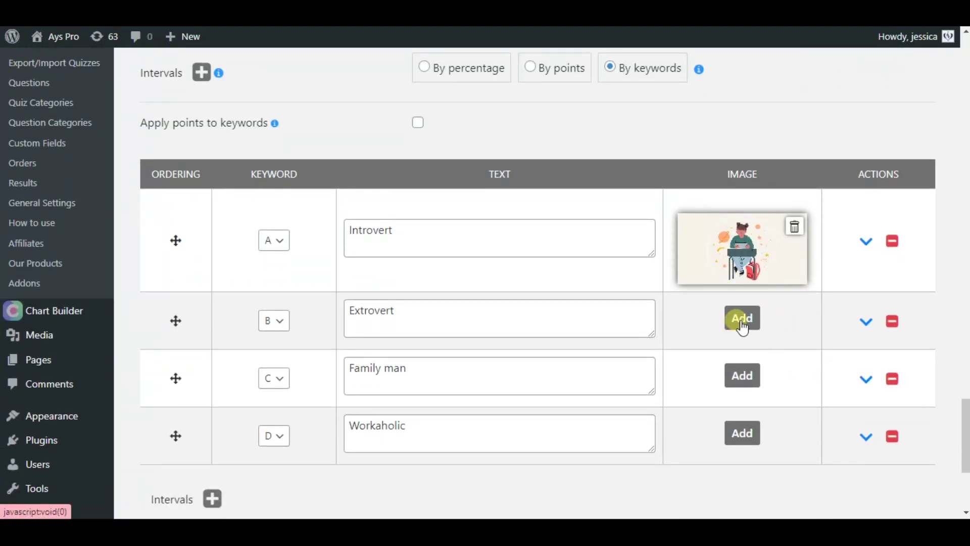
pyautogui.click(744, 335)
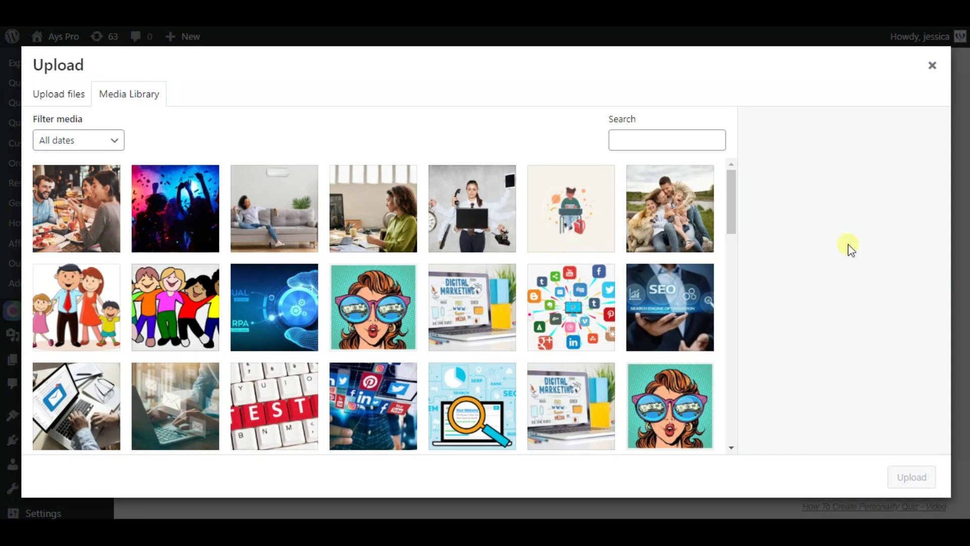
pyautogui.click(175, 323)
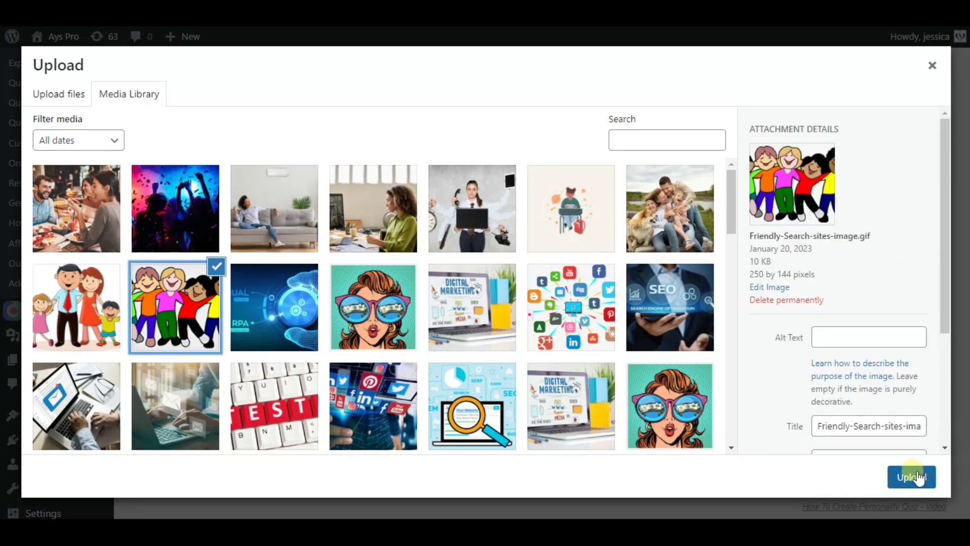
pyautogui.click(914, 477)
pyautogui.scroll(-3, 808, 445)
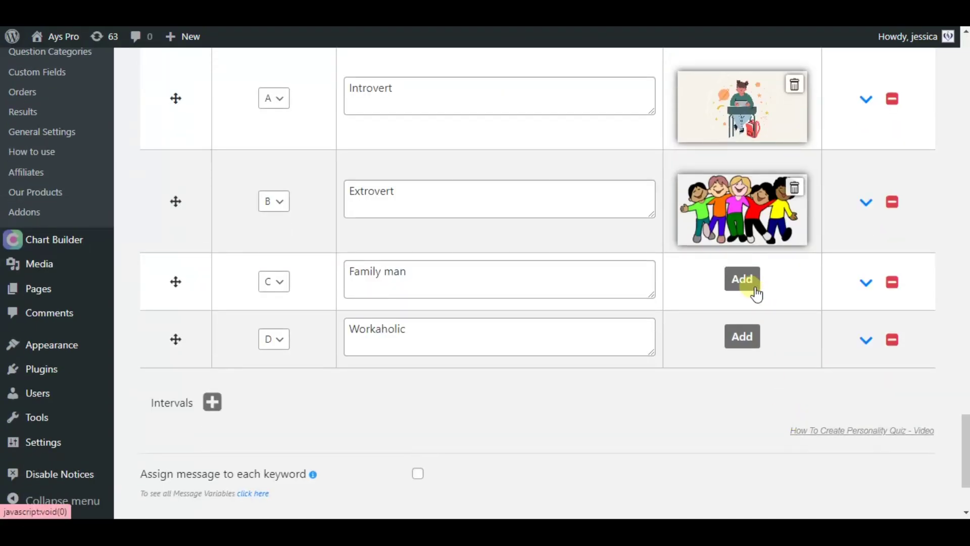
# Step: Attach the family cartoon to Family man and the businesswoman photo to Workaholic
pyautogui.click(755, 290)
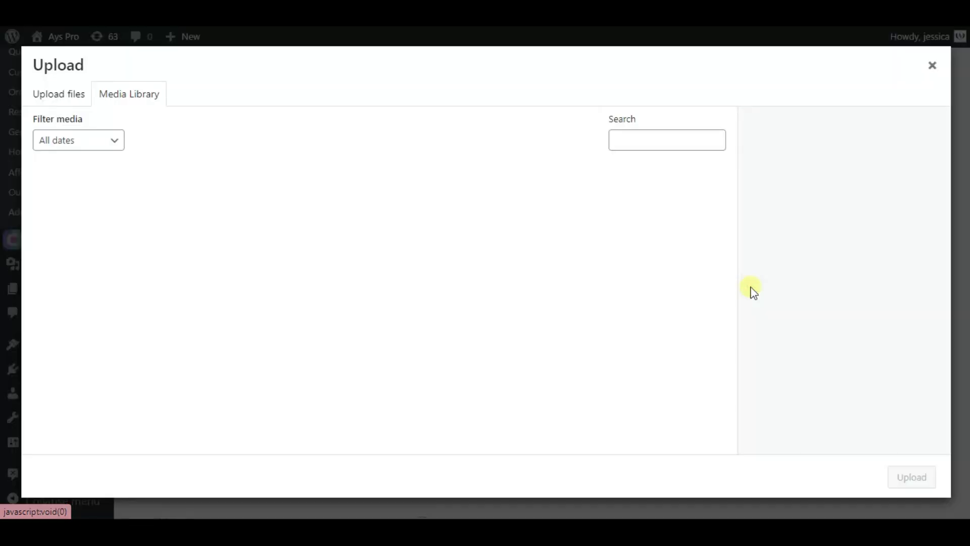
pyautogui.click(105, 323)
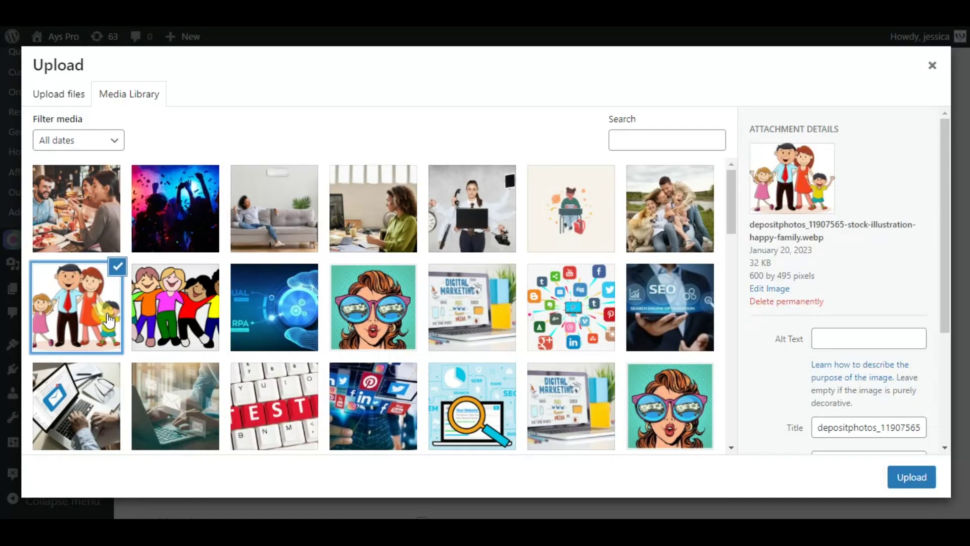
pyautogui.click(901, 484)
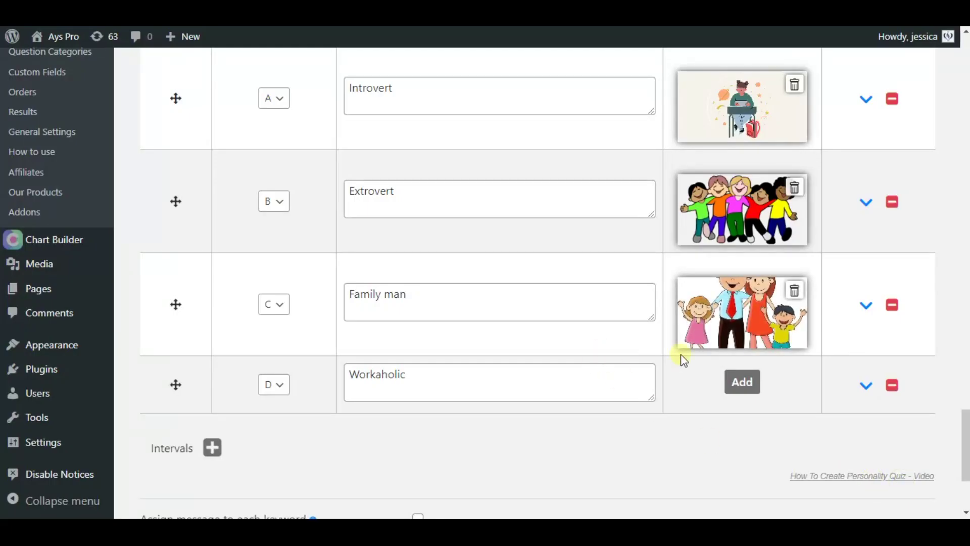
pyautogui.click(734, 374)
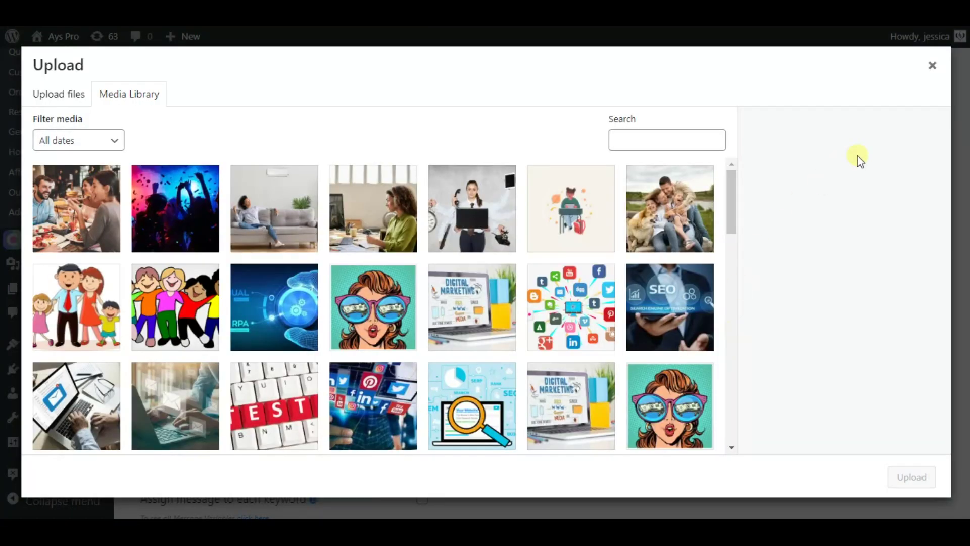
pyautogui.click(933, 65)
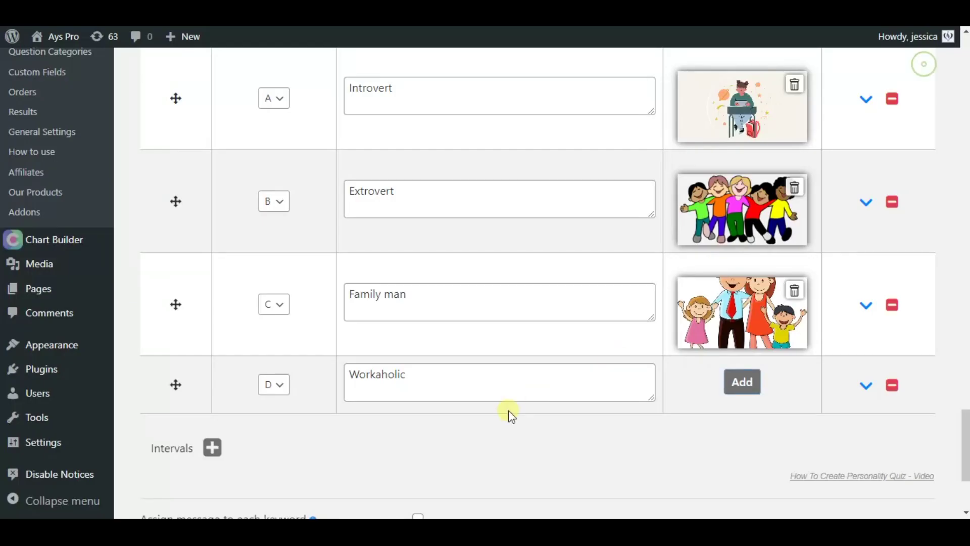
pyautogui.click(692, 385)
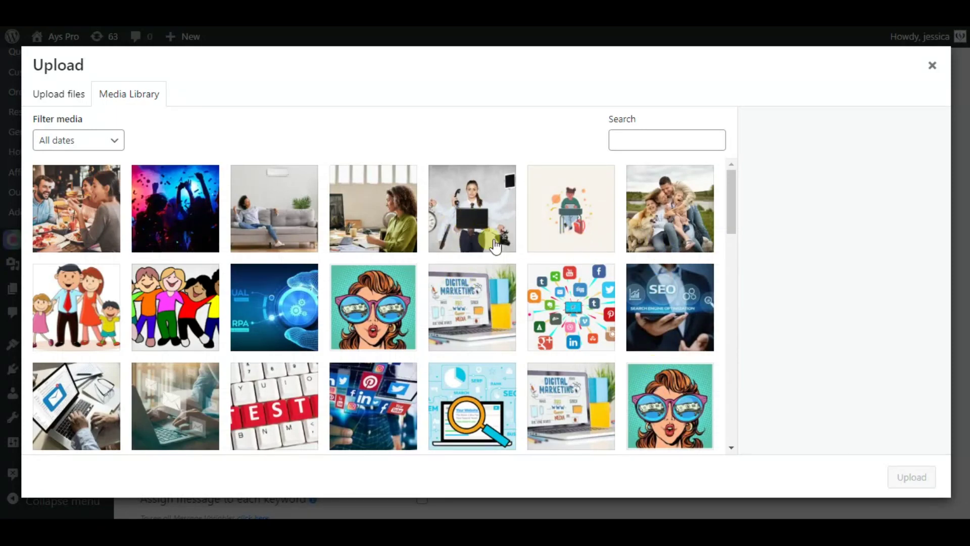
pyautogui.click(472, 229)
pyautogui.click(904, 483)
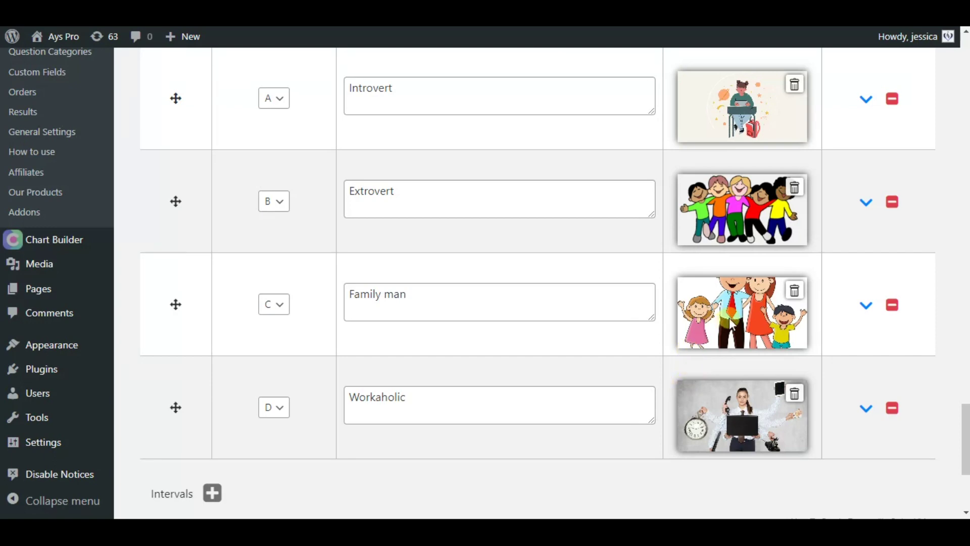
pyautogui.scroll(5, 728, 323)
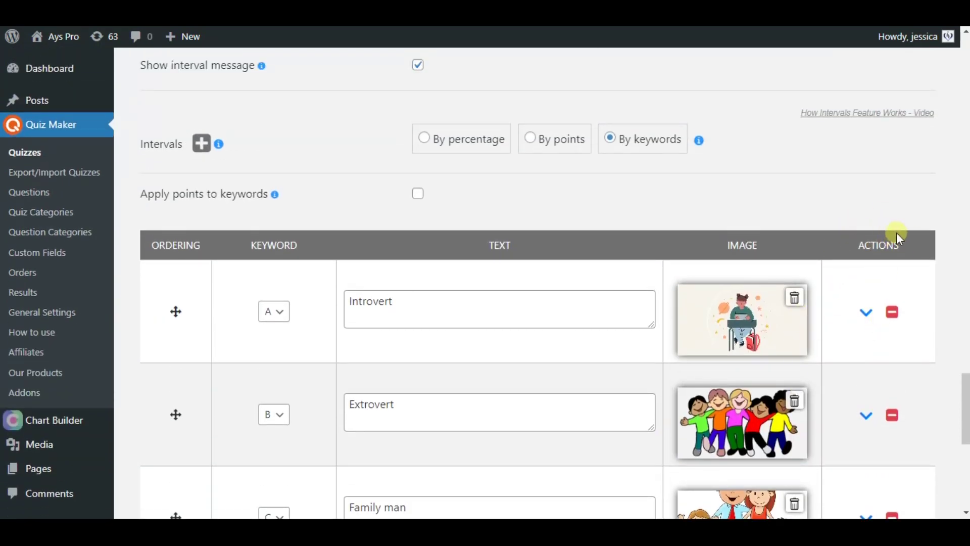
pyautogui.click(866, 313)
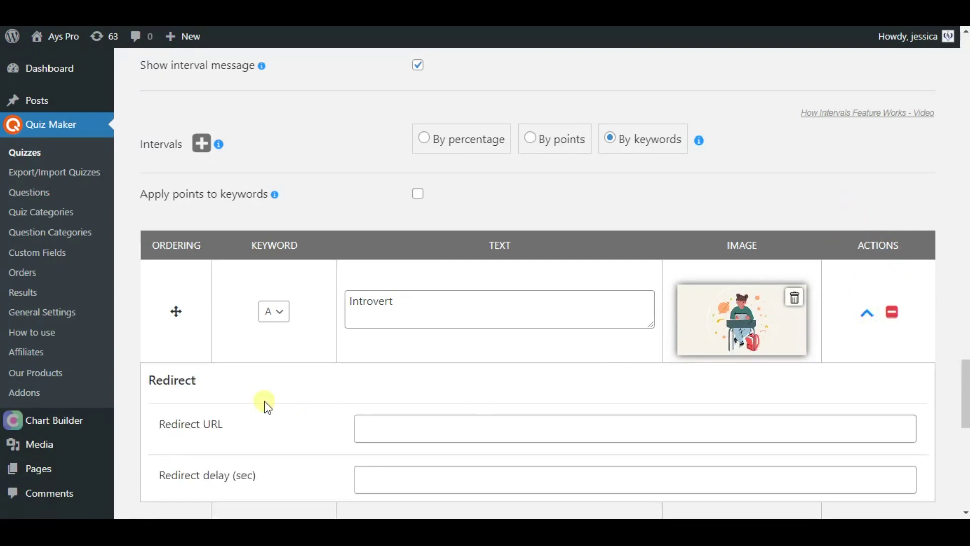
pyautogui.scroll(-1, 266, 404)
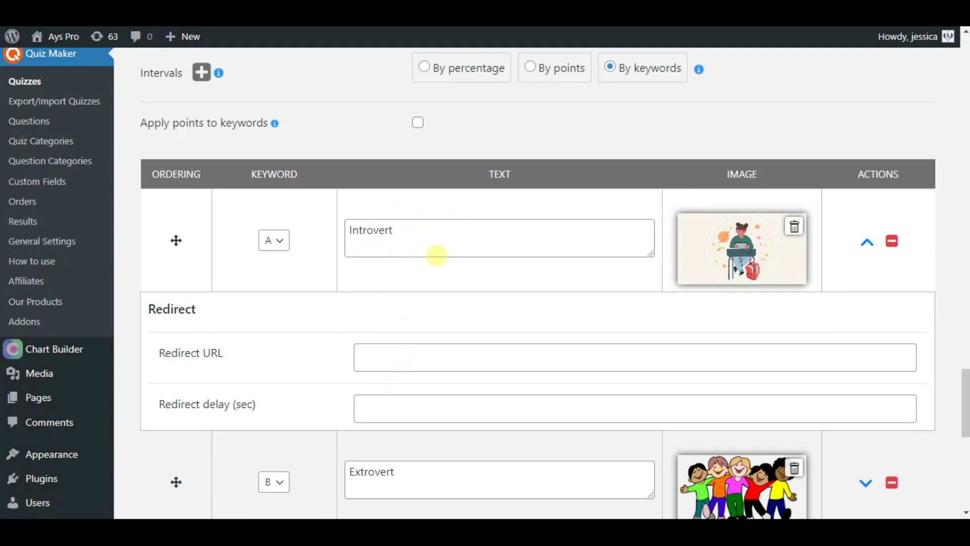
pyautogui.scroll(-5, 434, 321)
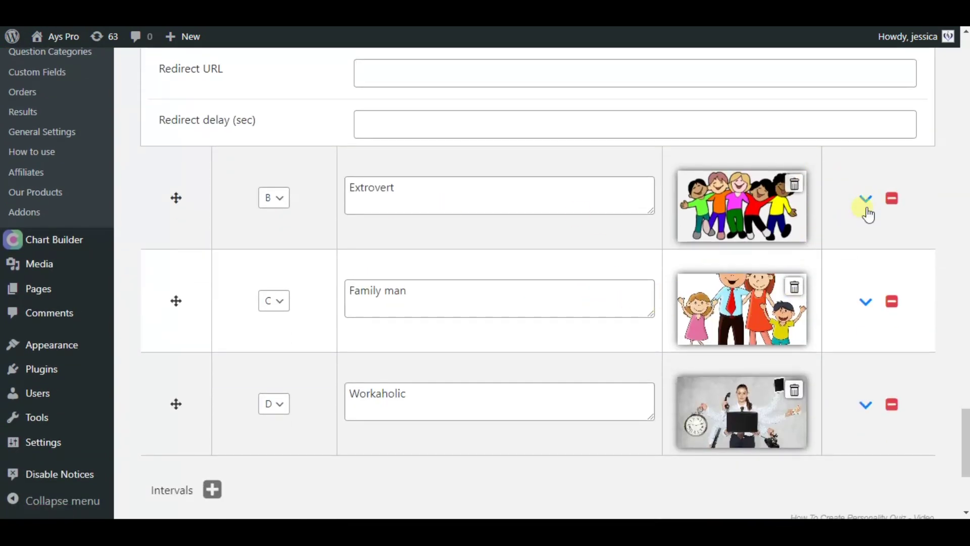
pyautogui.click(865, 207)
pyautogui.scroll(-3, 864, 357)
pyautogui.click(867, 303)
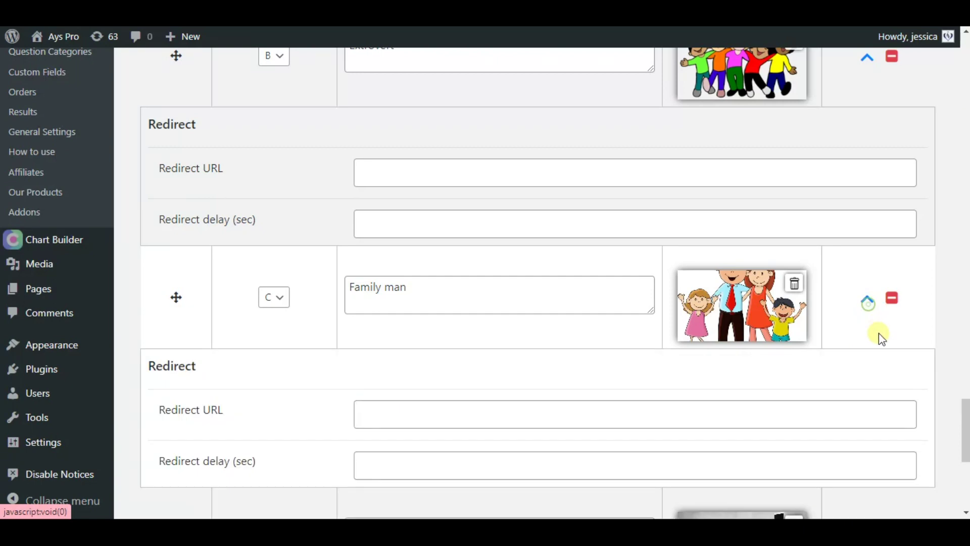
pyautogui.scroll(-3, 879, 364)
pyautogui.click(870, 394)
pyautogui.scroll(-4, 505, 401)
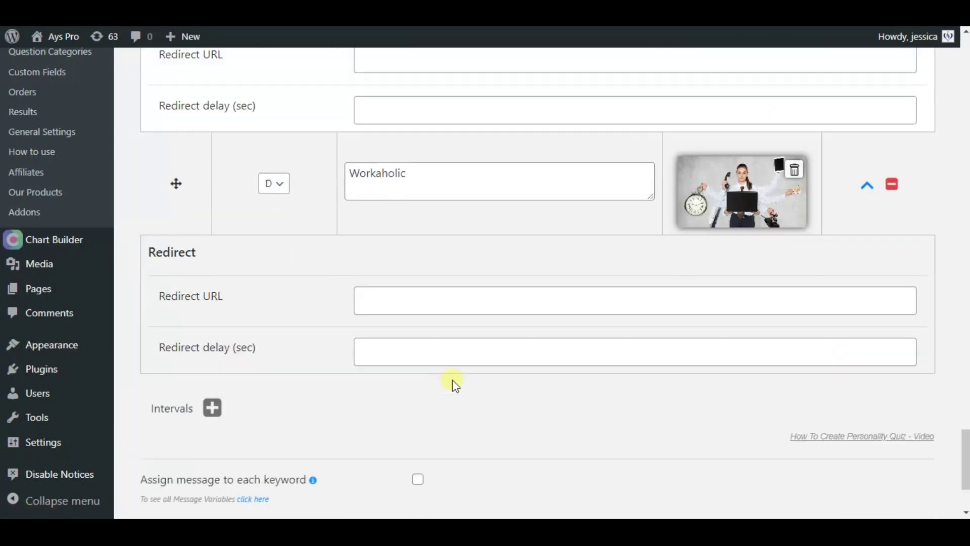
pyautogui.scroll(3, 452, 380)
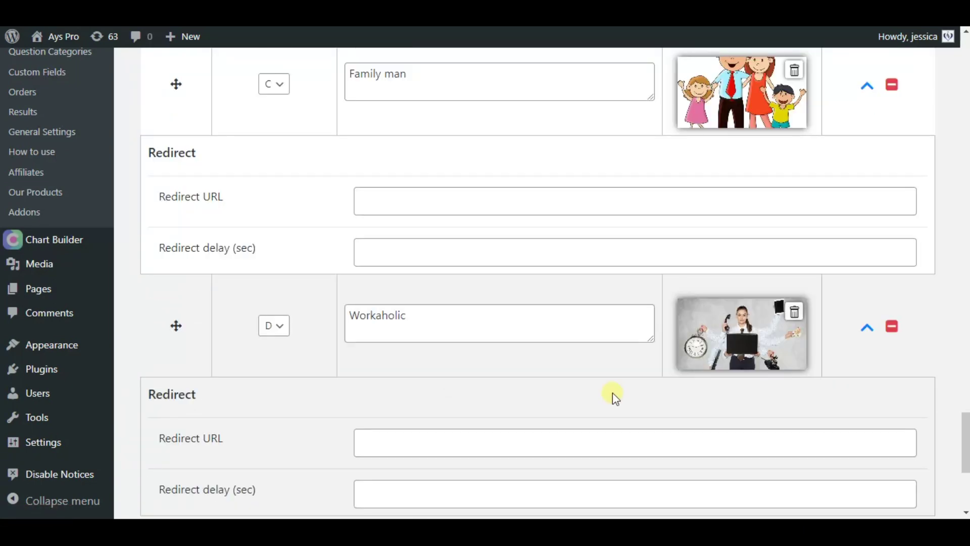
pyautogui.scroll(20, 622, 407)
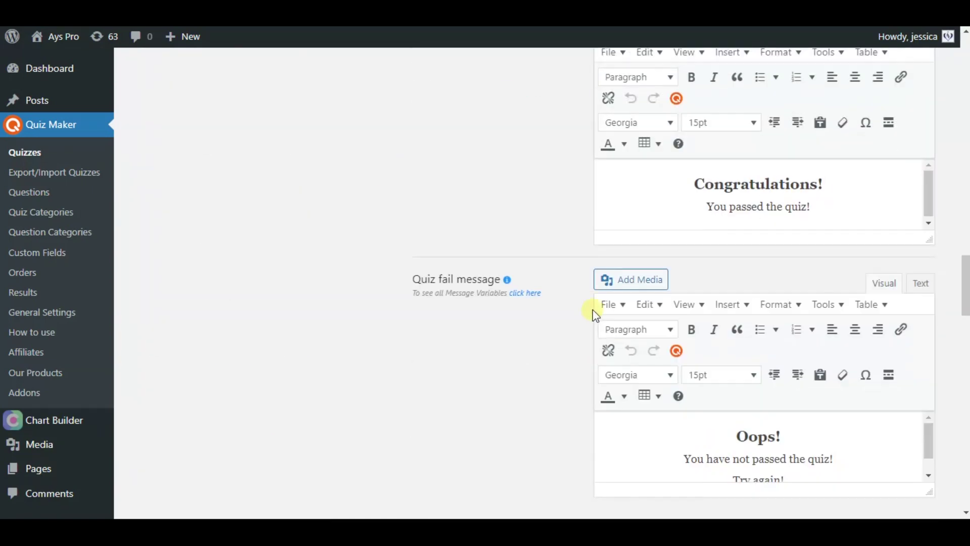
# Step: In User Data, activate Name, Email and Phone fields, with Name and Email required
pyautogui.scroll(15, 581, 311)
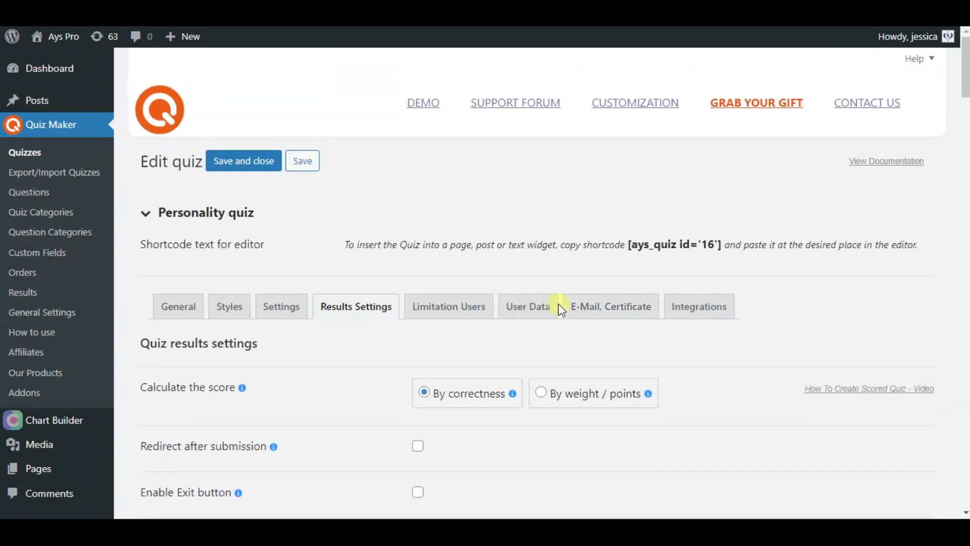
pyautogui.click(555, 310)
pyautogui.moveTo(966, 86); pyautogui.dragTo(965, 250)
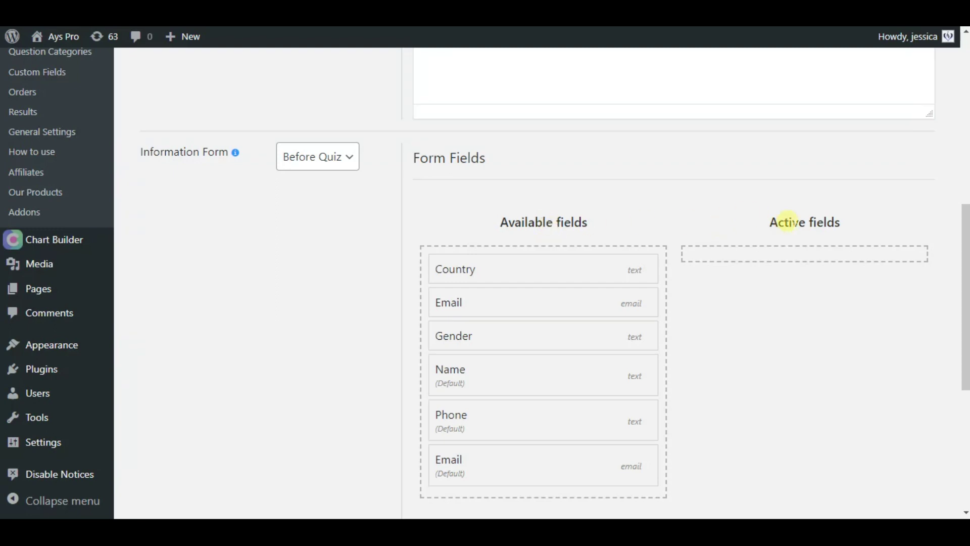
pyautogui.moveTo(452, 389); pyautogui.dragTo(728, 262)
pyautogui.moveTo(514, 426); pyautogui.dragTo(766, 313)
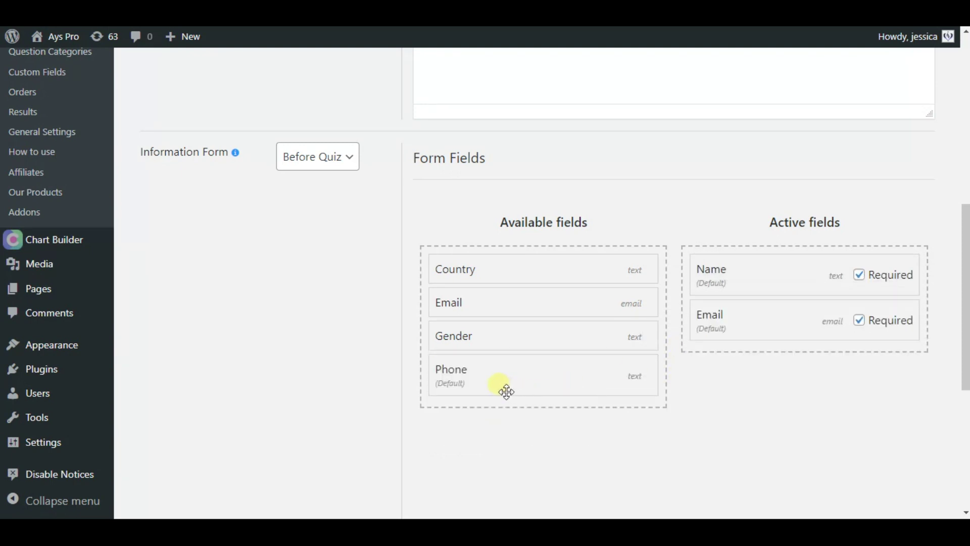
pyautogui.moveTo(492, 388); pyautogui.dragTo(738, 344)
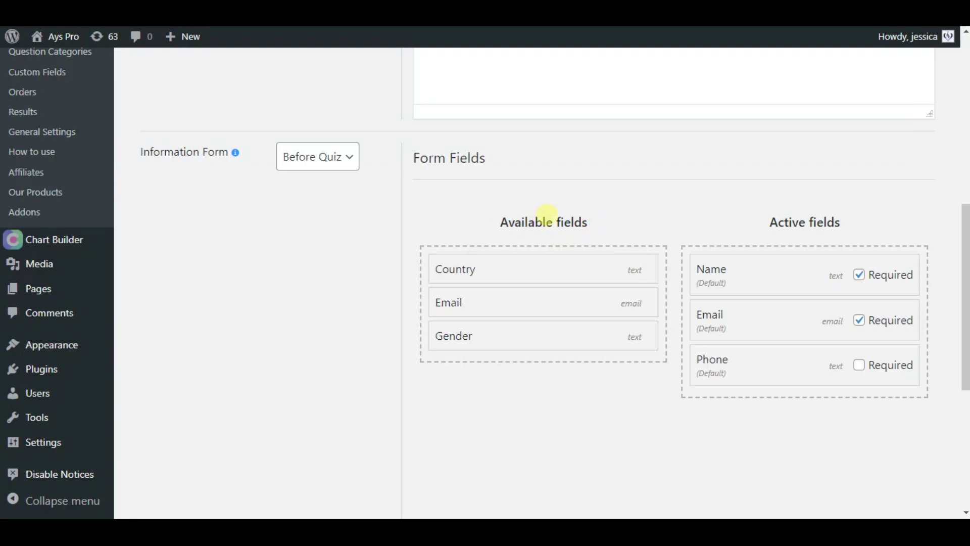
pyautogui.moveTo(768, 226); pyautogui.dragTo(844, 221)
pyautogui.click(853, 223)
pyautogui.scroll(2, 550, 480)
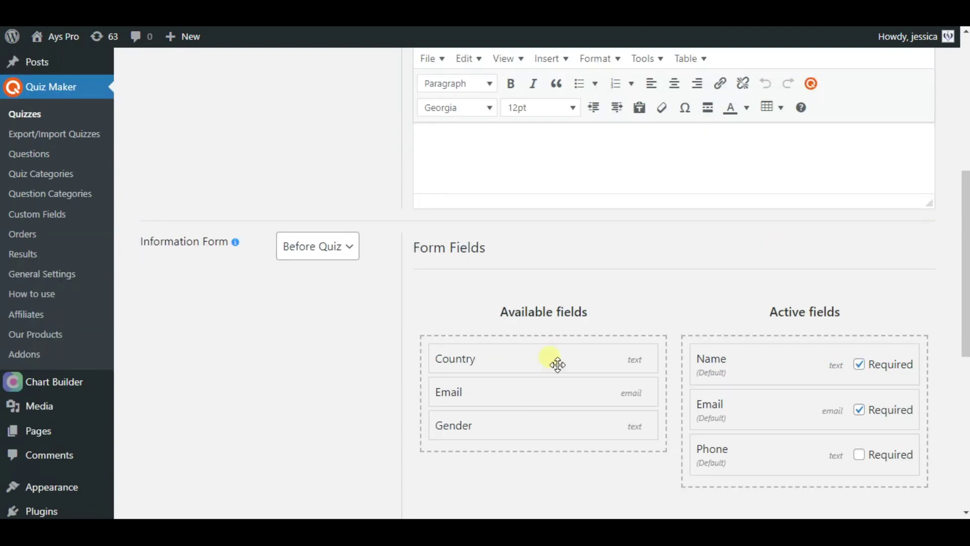
pyautogui.scroll(4, 558, 365)
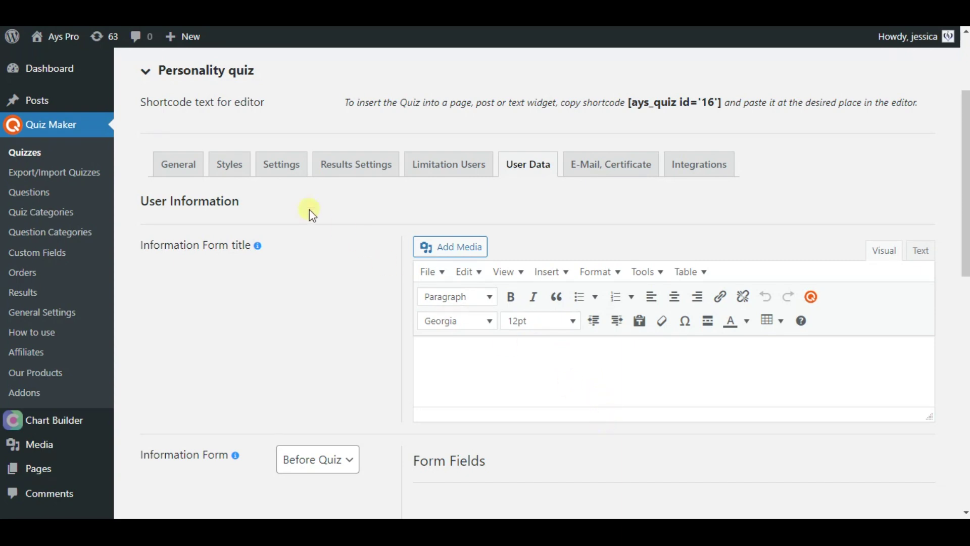
# Step: Add the dream playlist, Friday night, Sunday evening and places questions to the quiz
pyautogui.click(191, 168)
pyautogui.moveTo(964, 175); pyautogui.dragTo(963, 376)
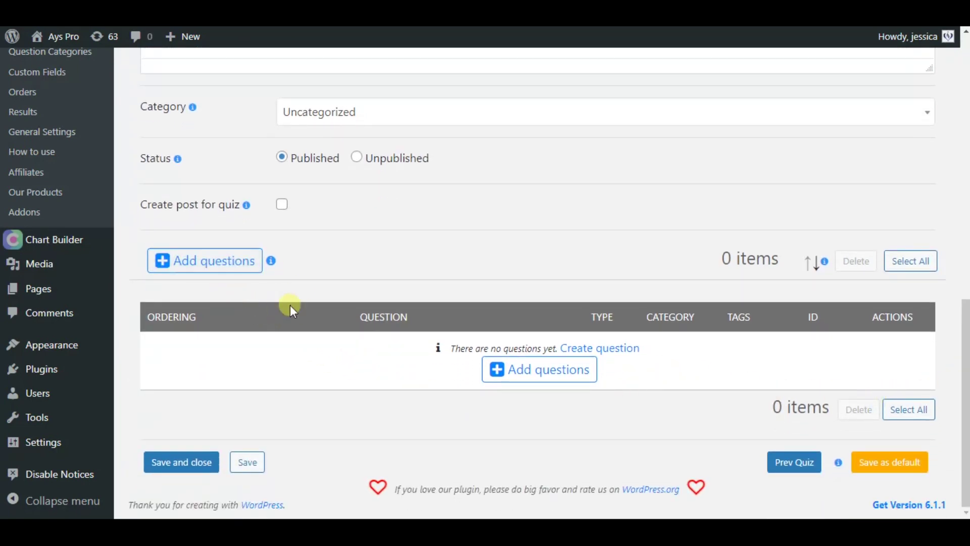
pyautogui.click(231, 260)
pyautogui.scroll(-2, 354, 336)
pyautogui.click(362, 344)
pyautogui.click(363, 396)
pyautogui.scroll(-4, 361, 373)
pyautogui.click(353, 323)
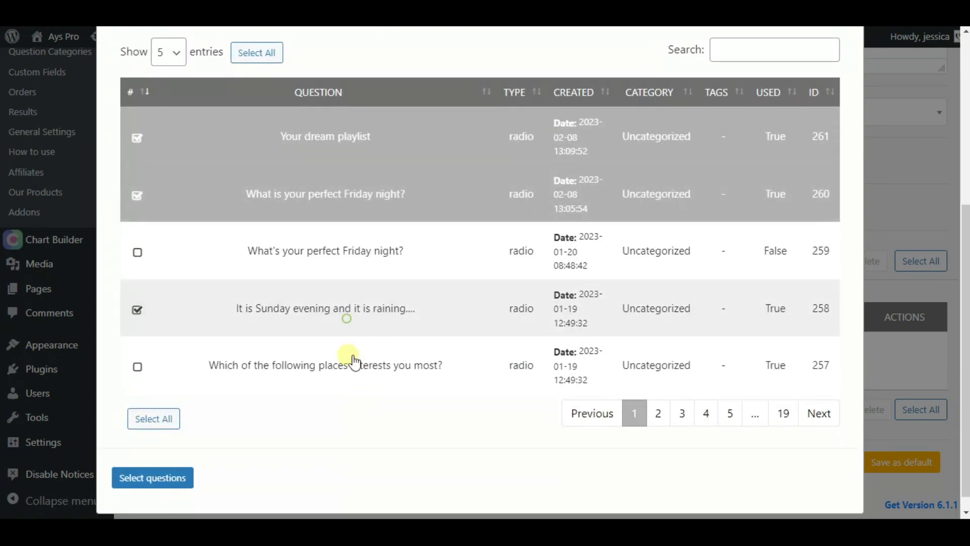
pyautogui.click(348, 357)
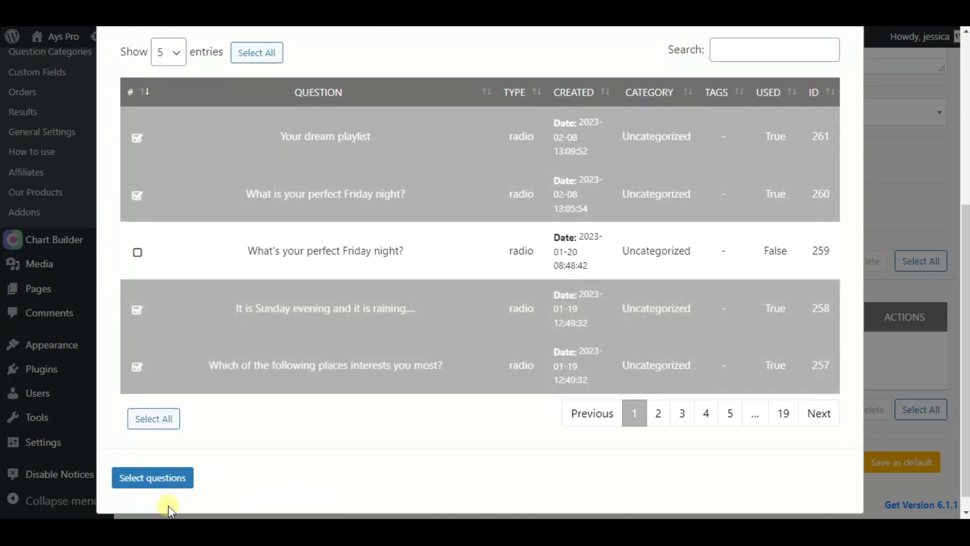
pyautogui.click(174, 476)
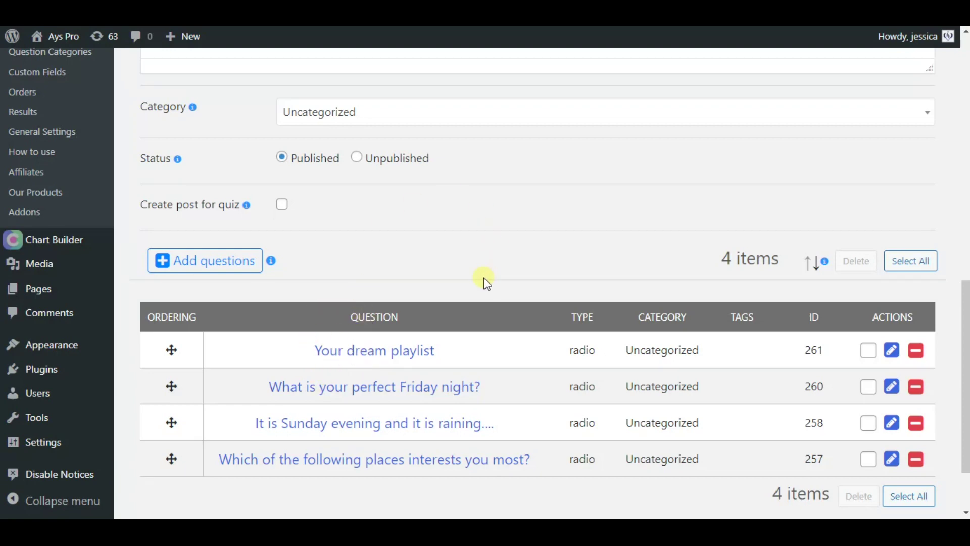
pyautogui.scroll(10, 483, 277)
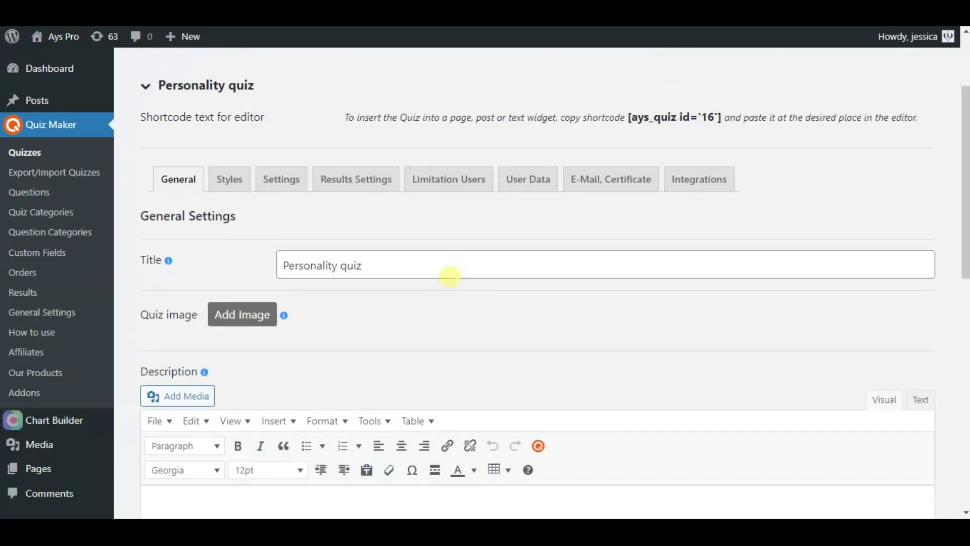
# Step: Save and close the Personality quiz editor
pyautogui.scroll(3, 452, 292)
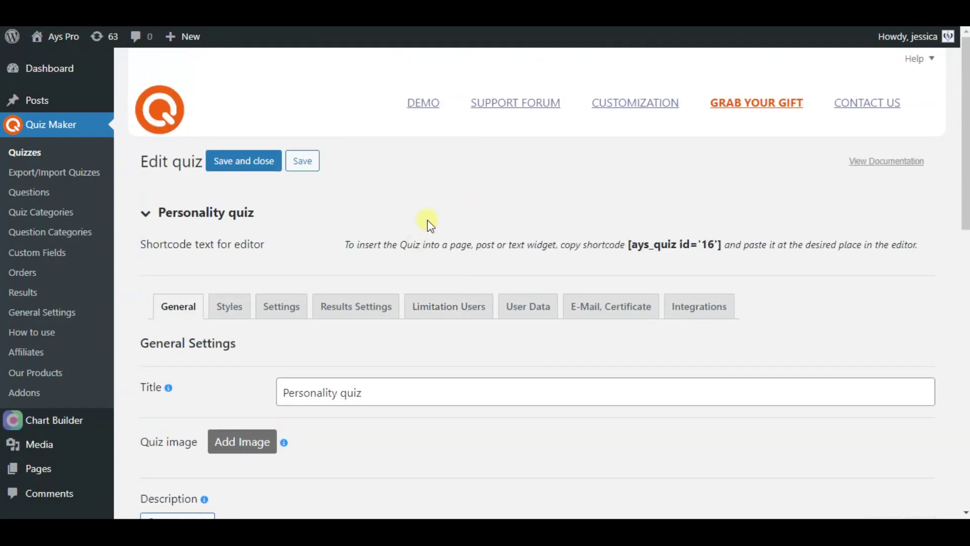
pyautogui.click(309, 162)
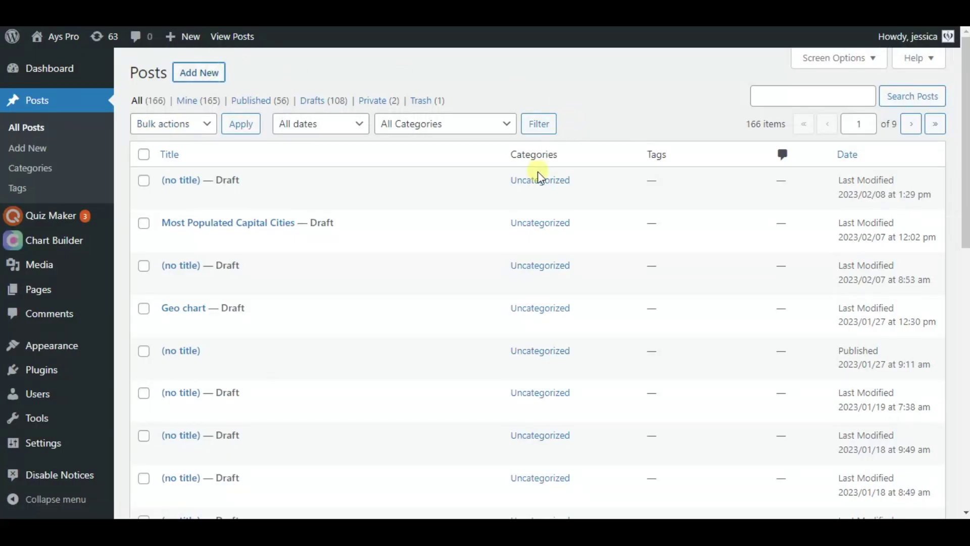
# Step: Create a post titled 'Personality test' and paste shortcode [ays_quiz id='16'] into its body
pyautogui.click(539, 178)
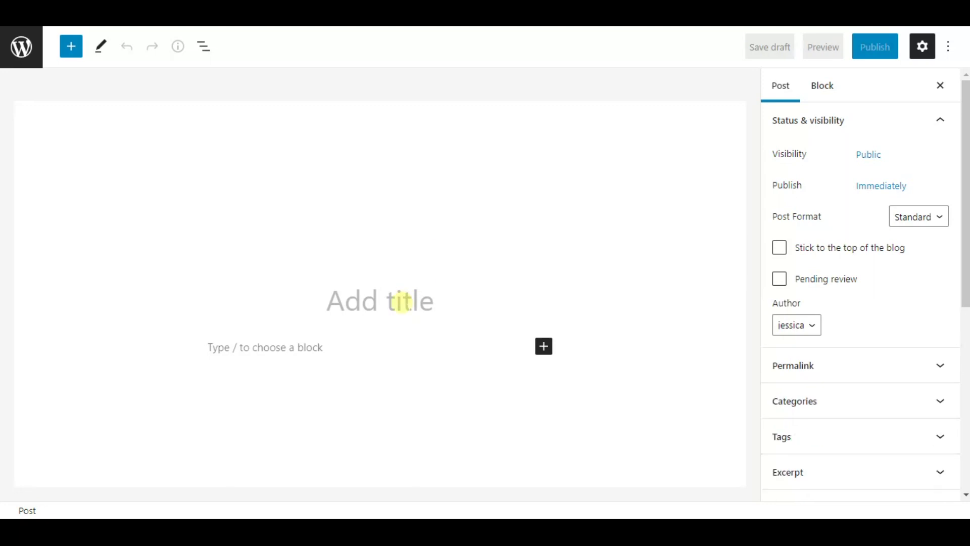
pyautogui.write('Per')
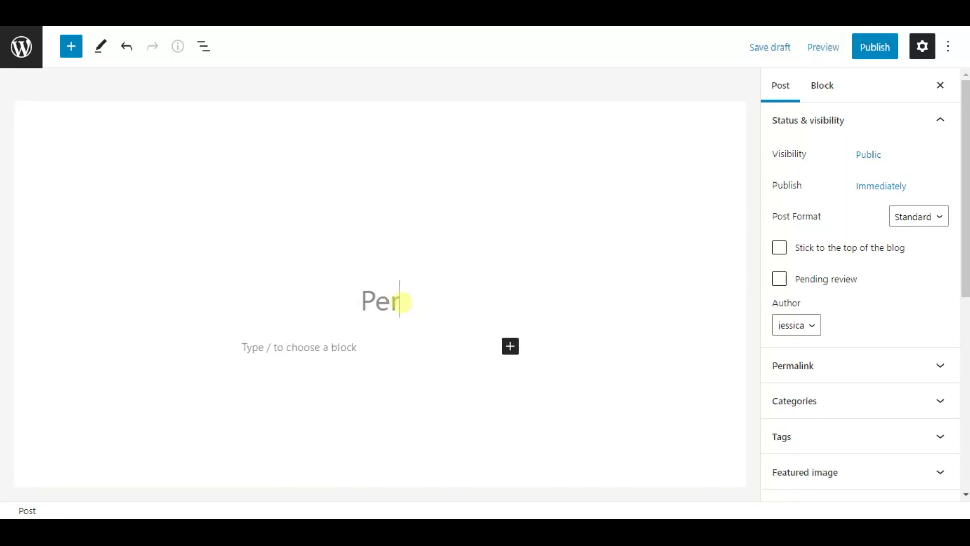
pyautogui.write('sonalit')
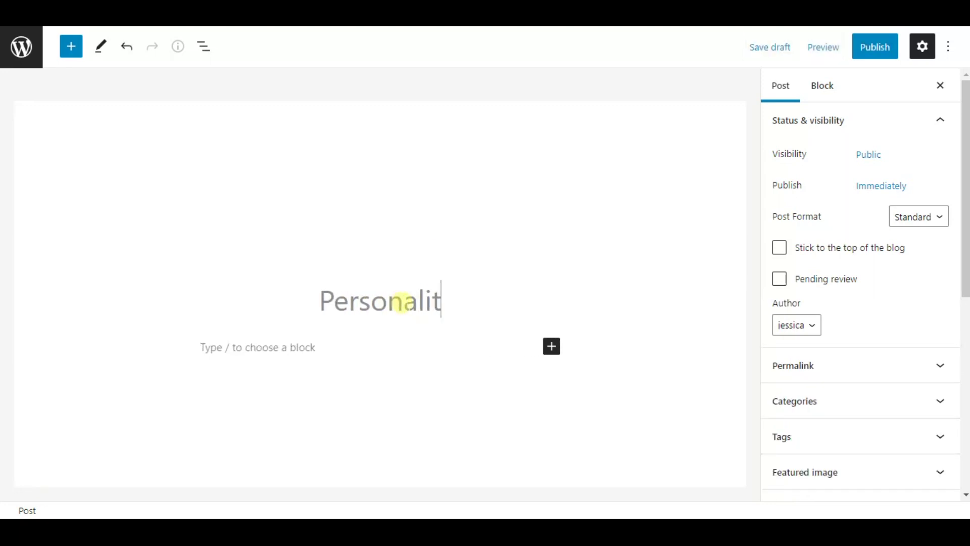
pyautogui.write('y test')
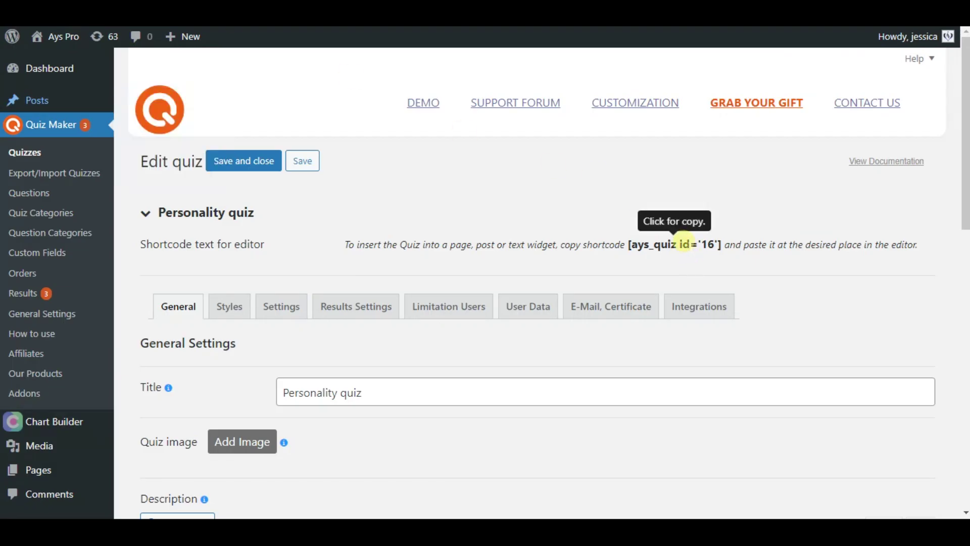
pyautogui.click(674, 243)
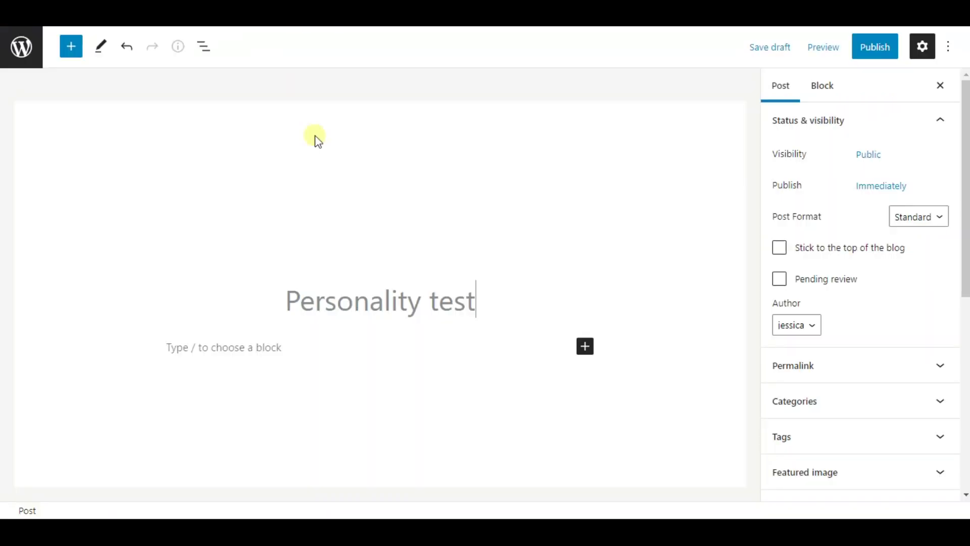
pyautogui.click(373, 342)
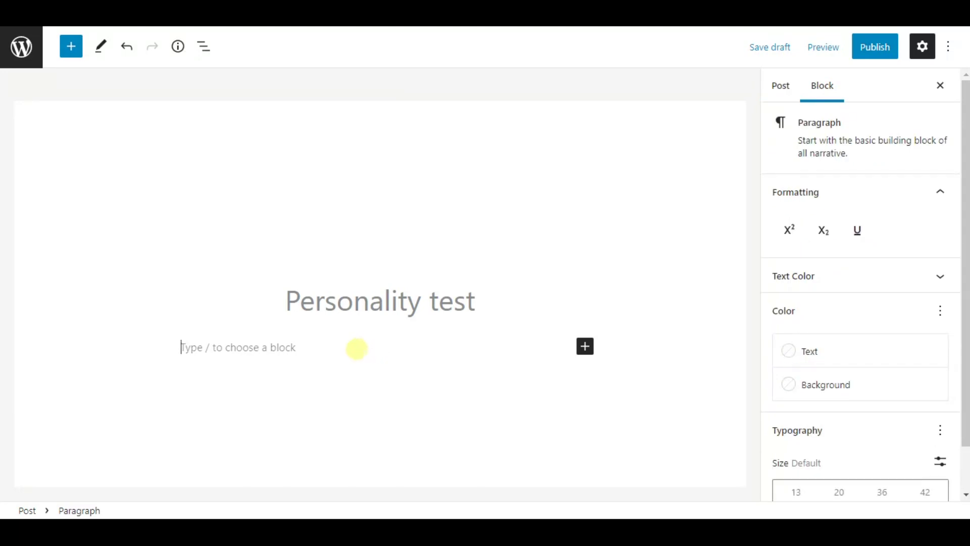
pyautogui.hotkey('ctrl', 'v')
# Step: Publish the post and view it live
pyautogui.click(888, 54)
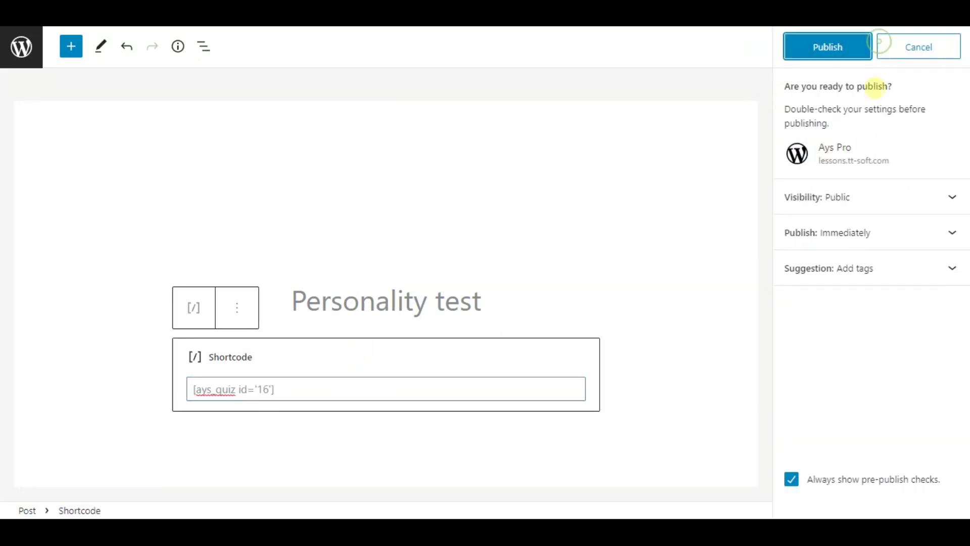
pyautogui.click(831, 41)
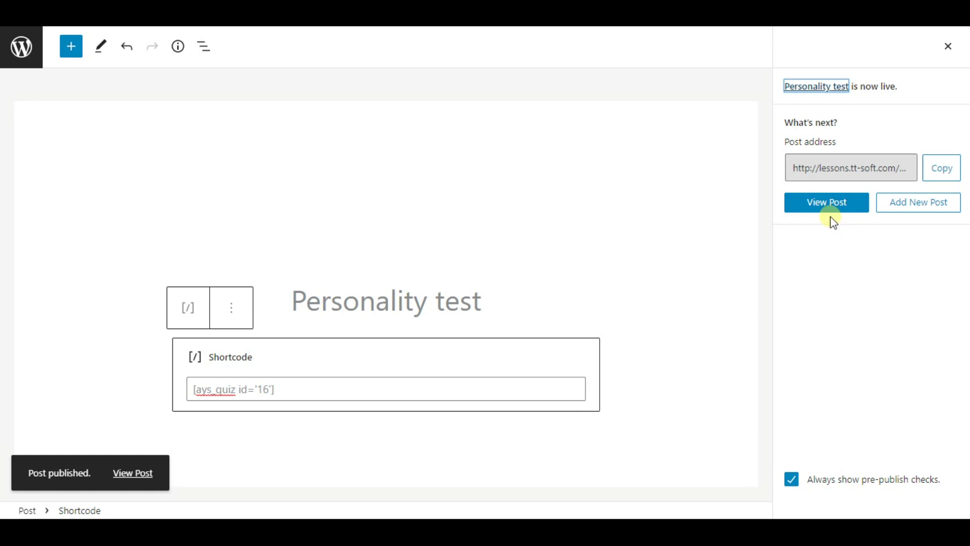
pyautogui.click(829, 208)
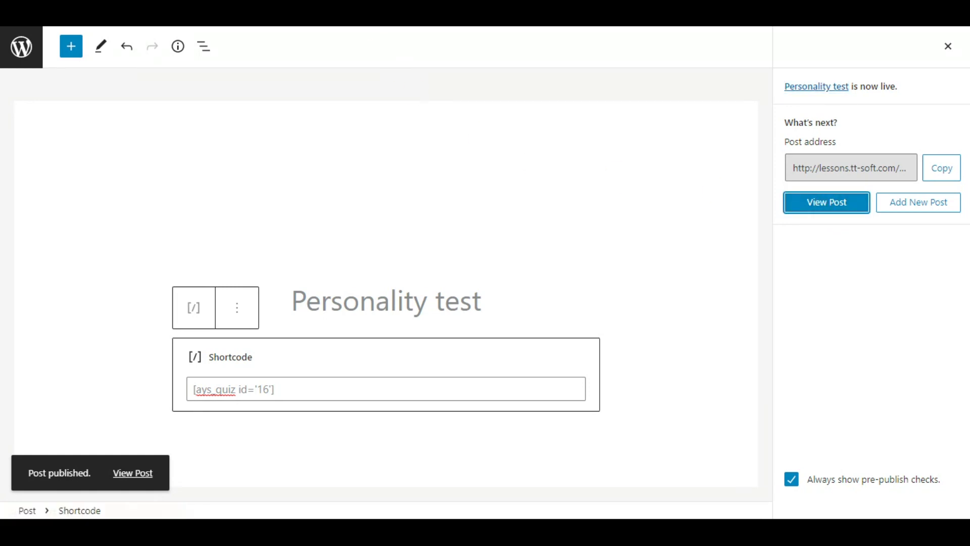
pyautogui.scroll(-4, 569, 226)
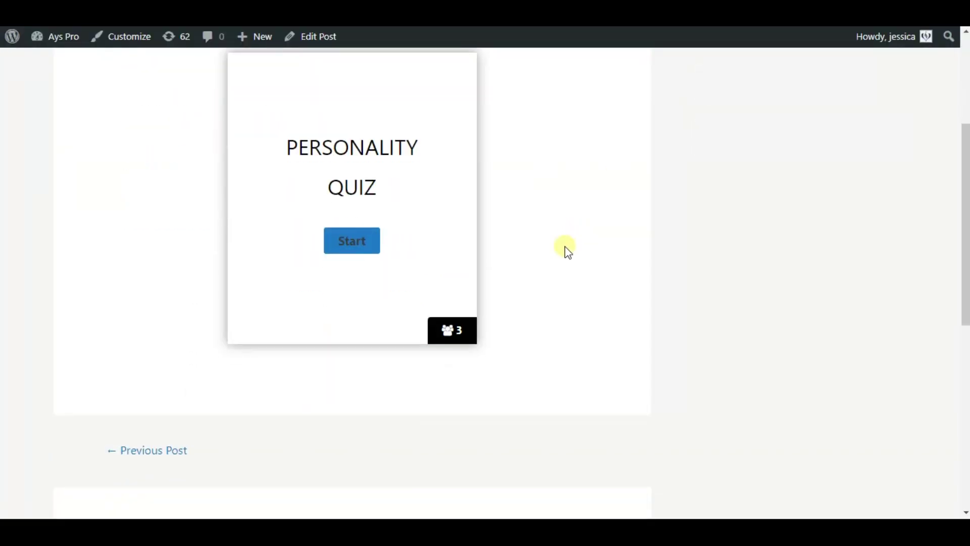
# Step: Start the quiz and submit the Name, Email and Phone Number contact form
pyautogui.click(373, 248)
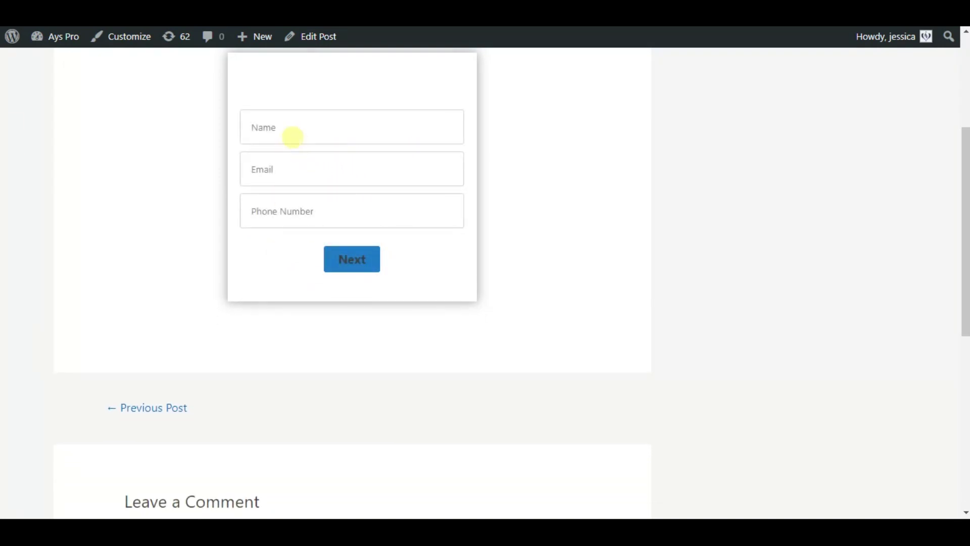
pyautogui.click(273, 132)
pyautogui.click(282, 174)
pyautogui.click(288, 132)
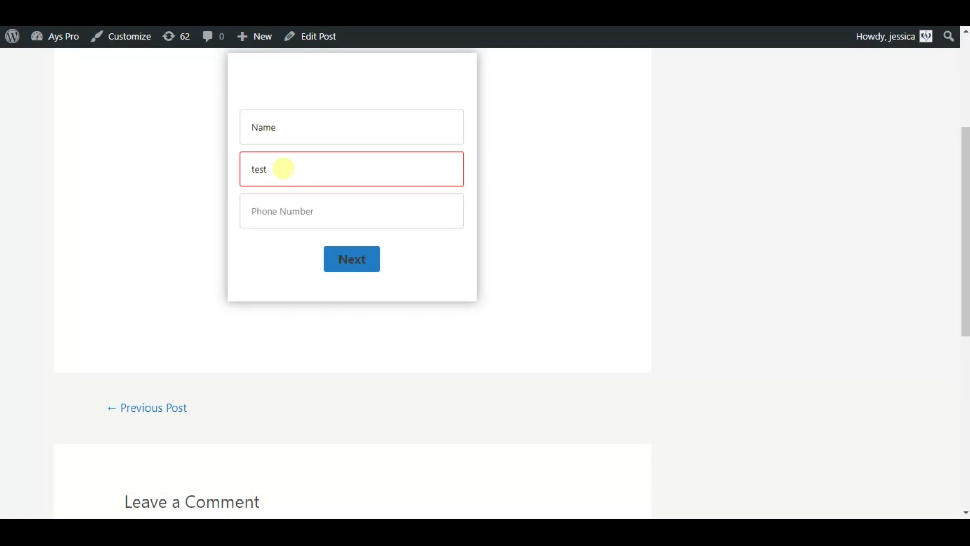
pyautogui.write('@gmail,')
pyautogui.write('com')
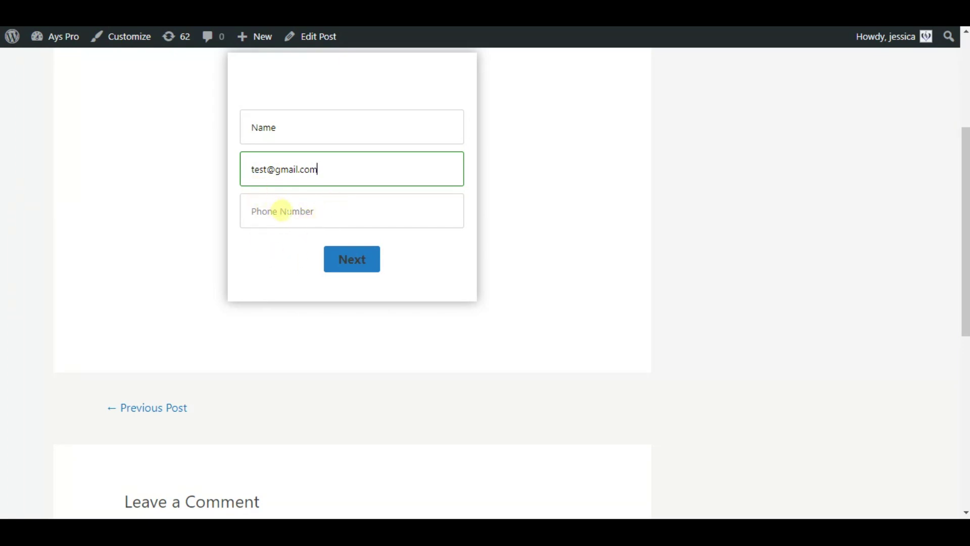
pyautogui.click(333, 273)
pyautogui.click(389, 198)
pyautogui.click(362, 258)
pyautogui.click(357, 259)
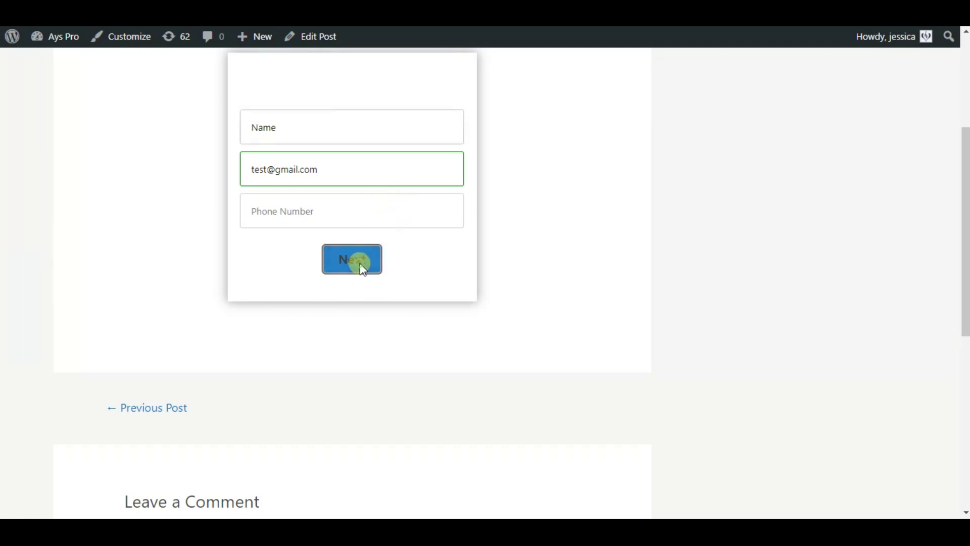
# Step: Answer the four questions: Jazz, A night on the sofa, staying home, and Office
pyautogui.click(389, 150)
pyautogui.click(389, 180)
pyautogui.click(303, 258)
pyautogui.click(325, 219)
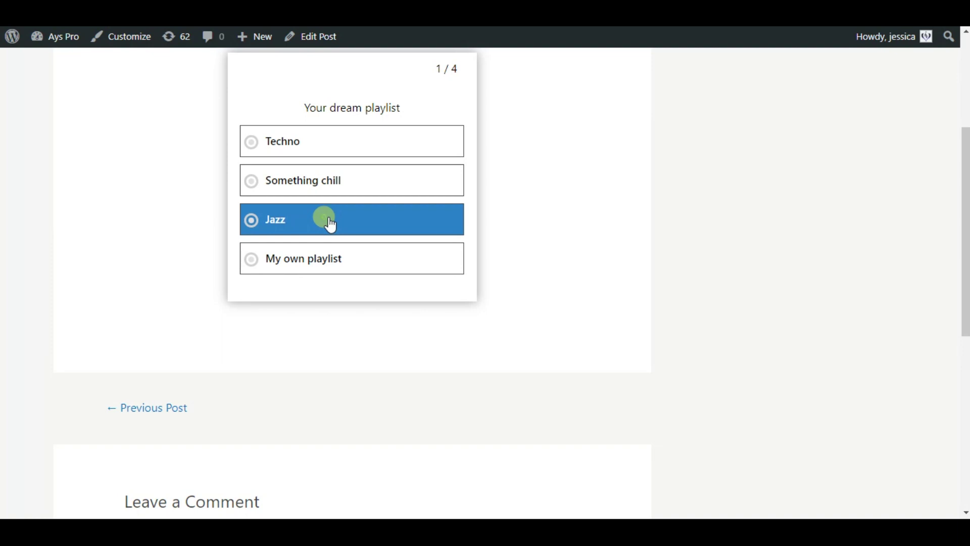
pyautogui.click(332, 226)
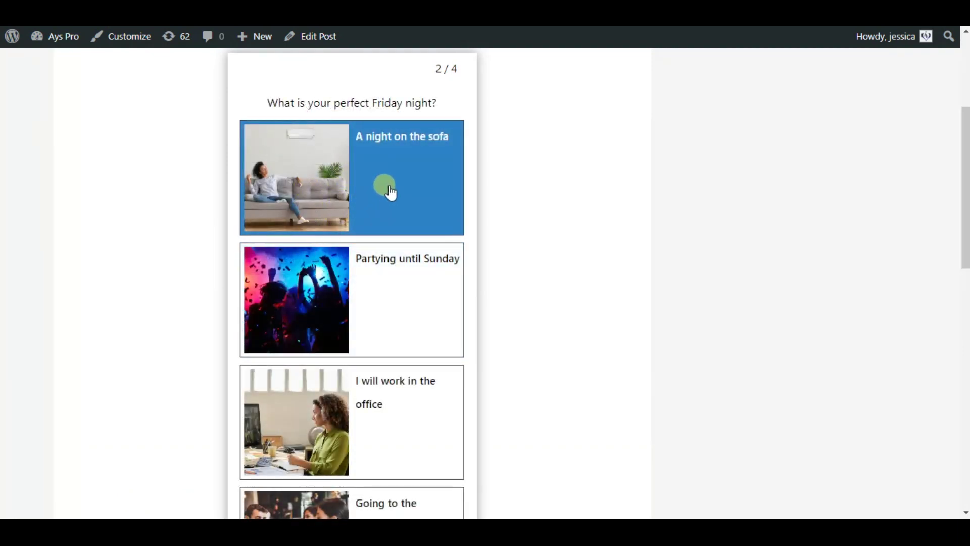
pyautogui.click(388, 248)
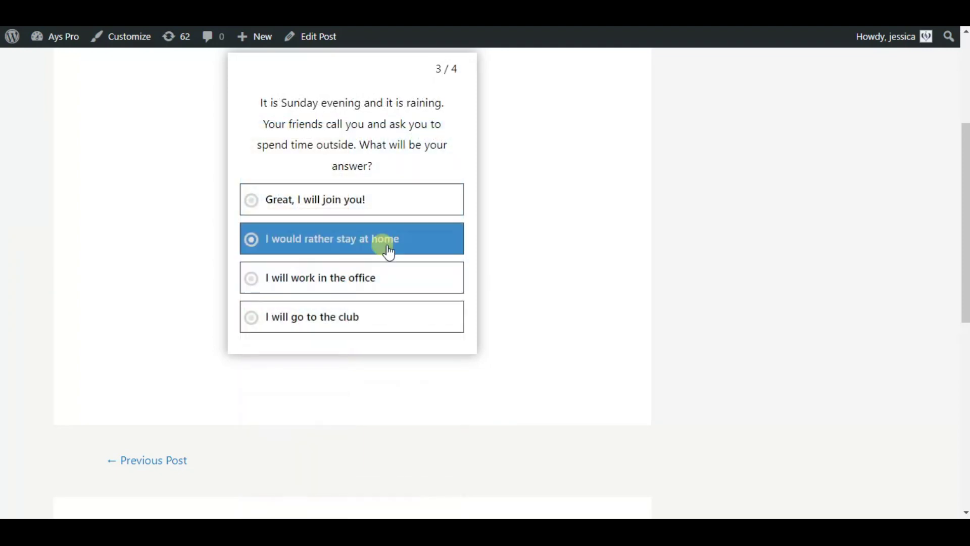
pyautogui.click(352, 247)
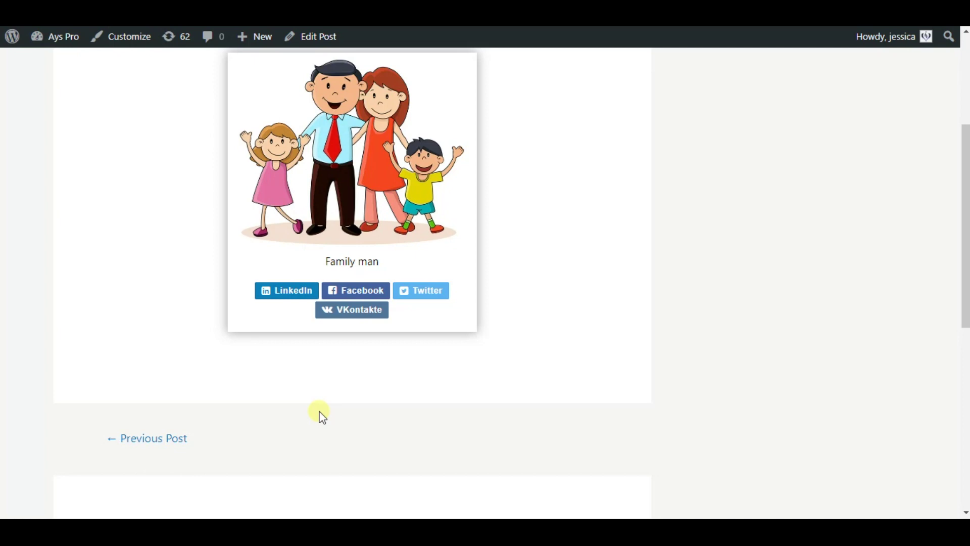
# Step: Scroll up the WordPress dashboard page toward the Quiz Maker menu
pyautogui.scroll(1, 434, 275)
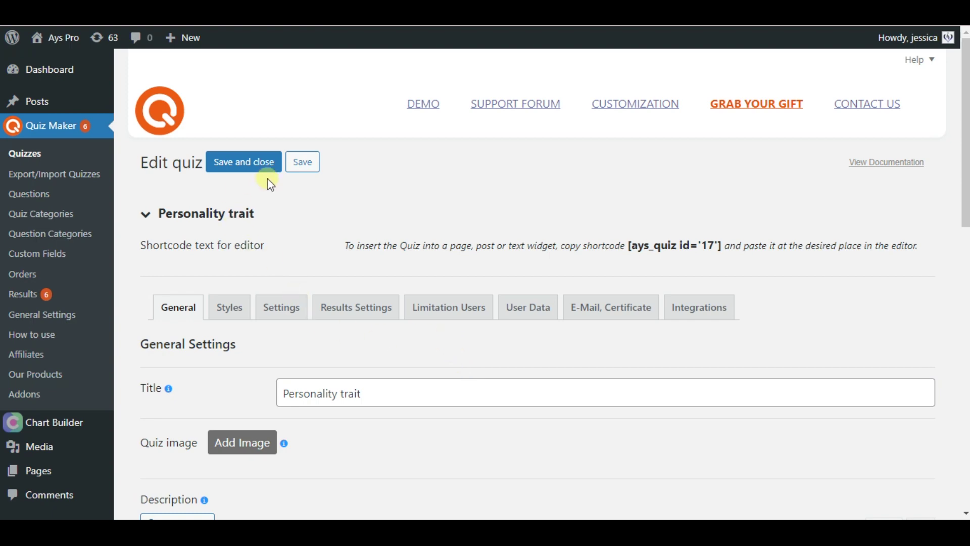
pyautogui.moveTo(966, 98); pyautogui.dragTo(966, 321)
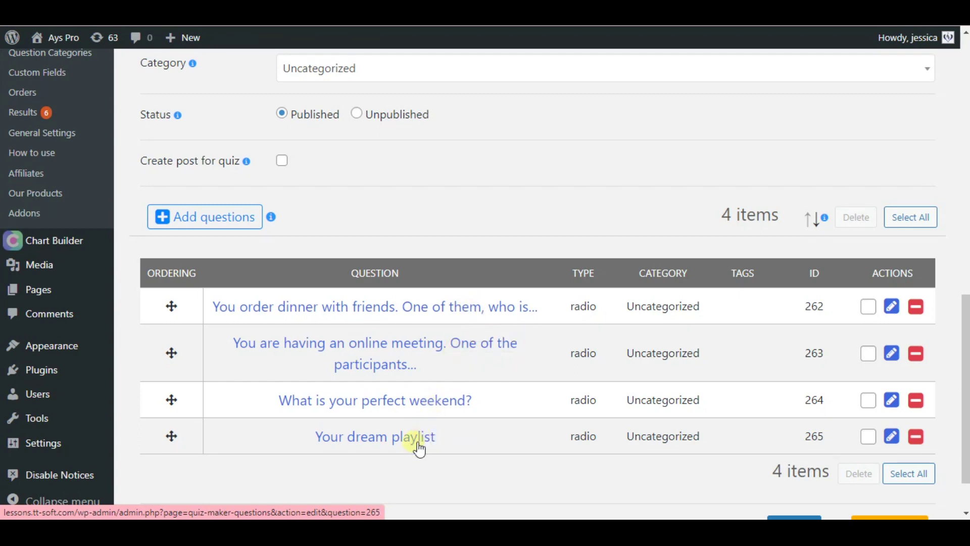
pyautogui.click(338, 307)
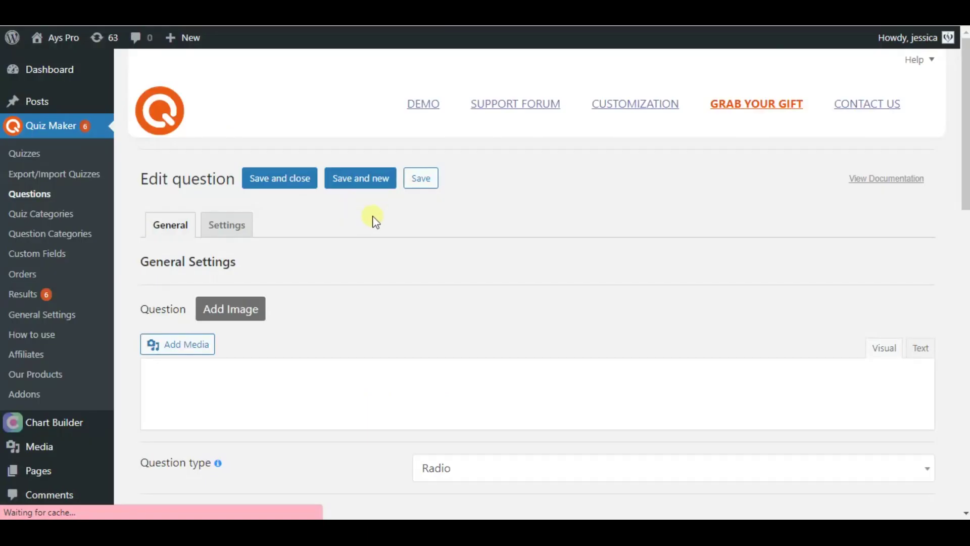
pyautogui.moveTo(965, 86); pyautogui.dragTo(965, 227)
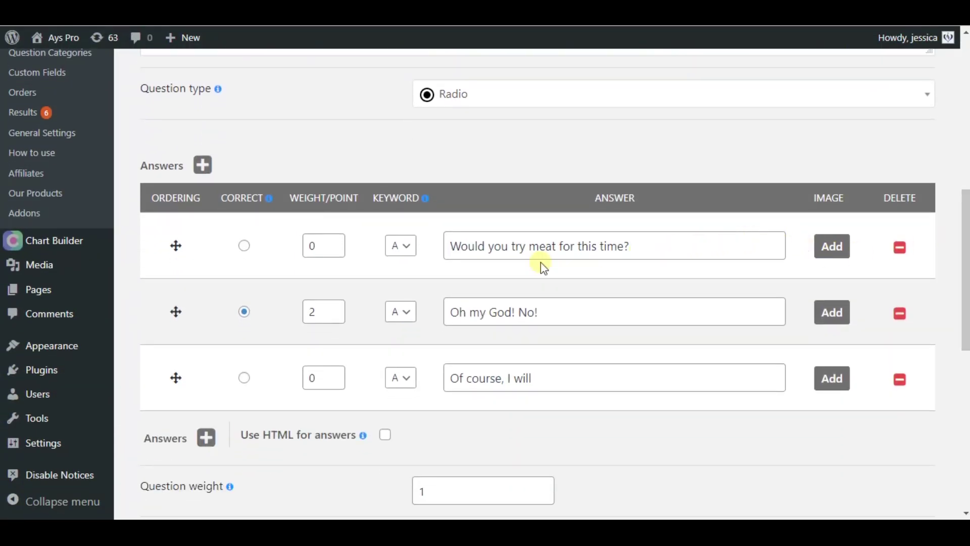
pyautogui.scroll(1, 456, 244)
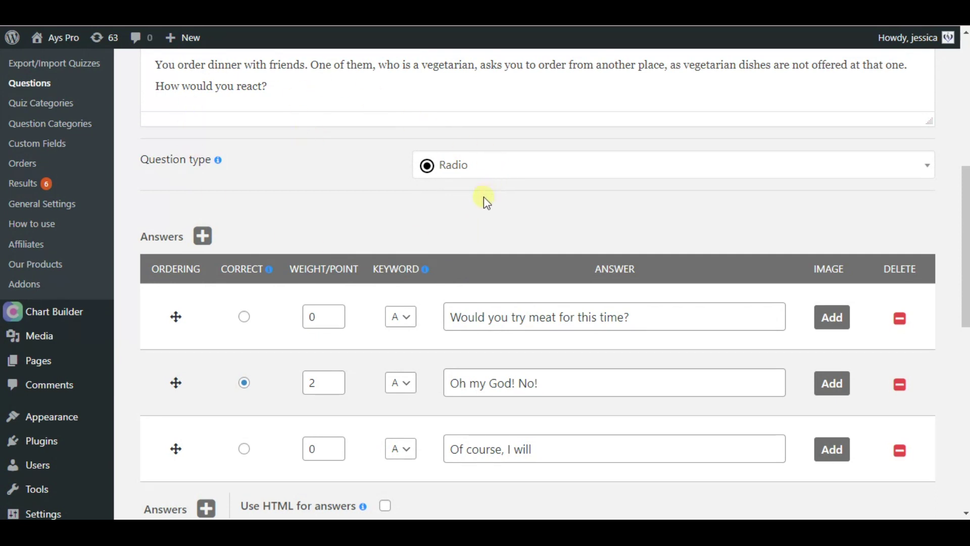
pyautogui.scroll(-1, 437, 222)
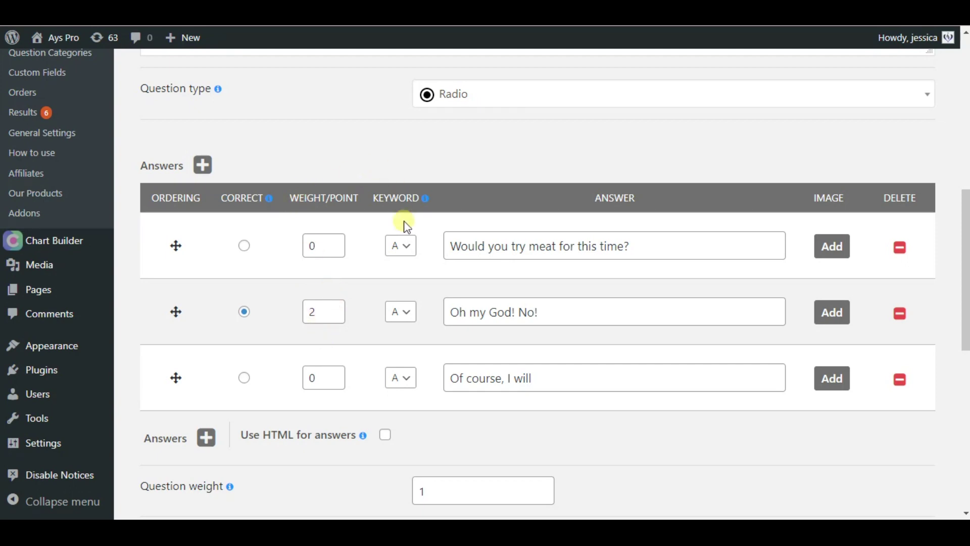
pyautogui.scroll(10, 292, 134)
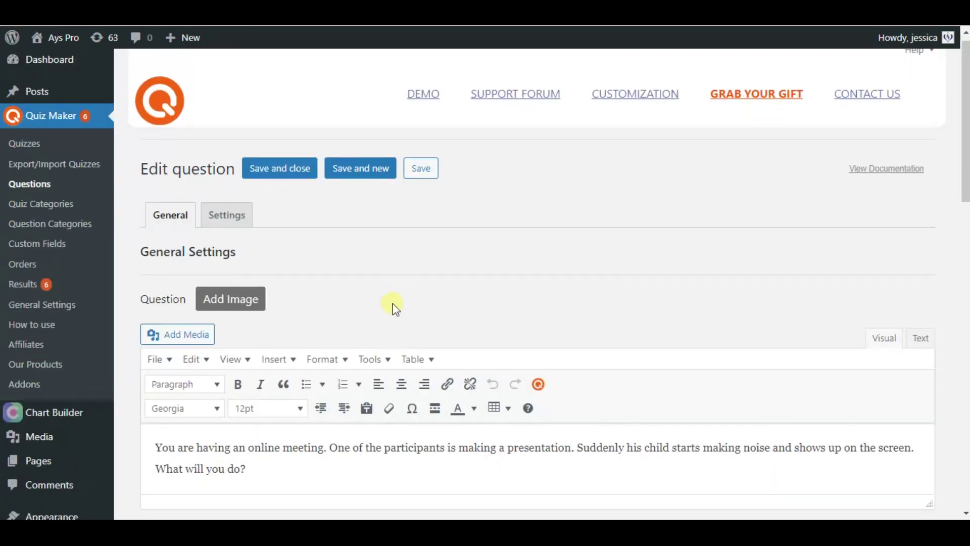
pyautogui.scroll(-10, 395, 309)
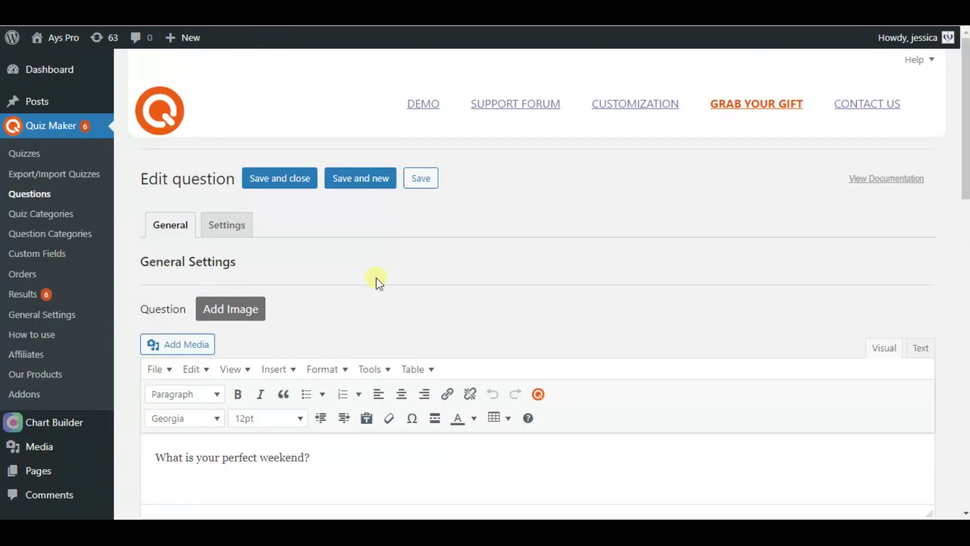
pyautogui.scroll(-5, 404, 282)
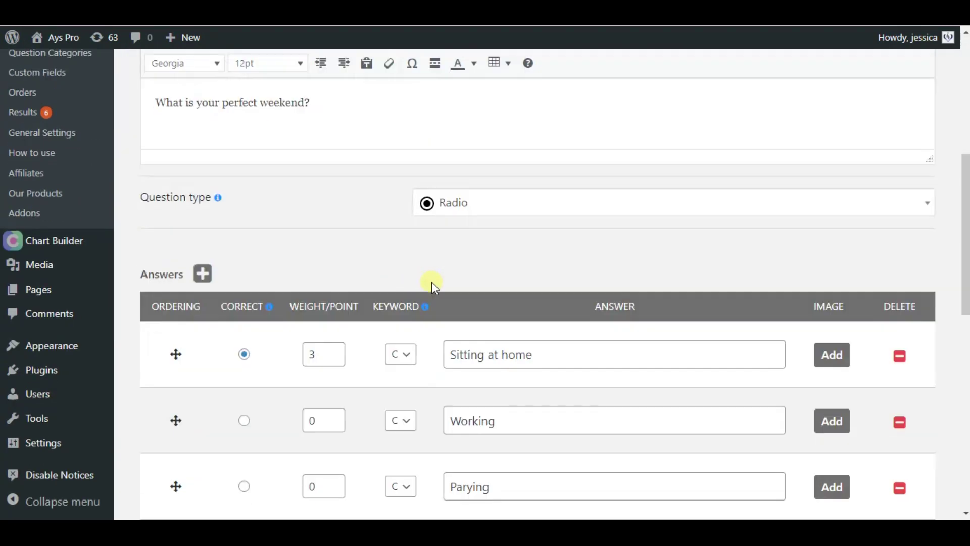
pyautogui.scroll(-3, 432, 286)
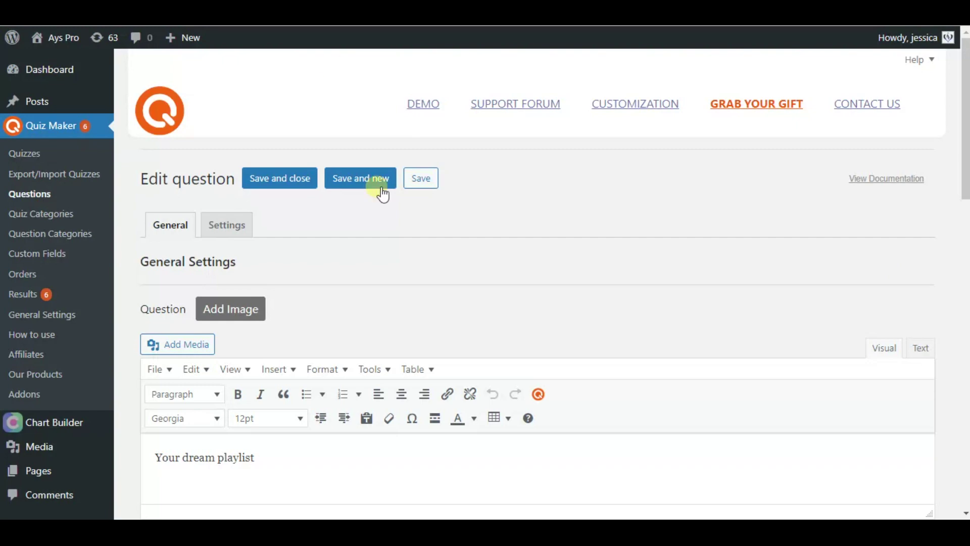
pyautogui.scroll(-2, 420, 238)
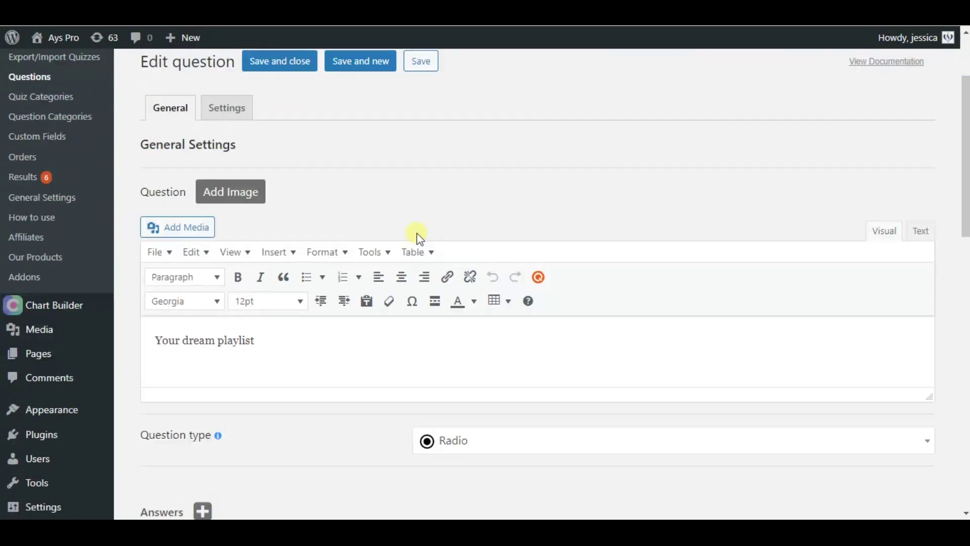
pyautogui.scroll(-5, 419, 237)
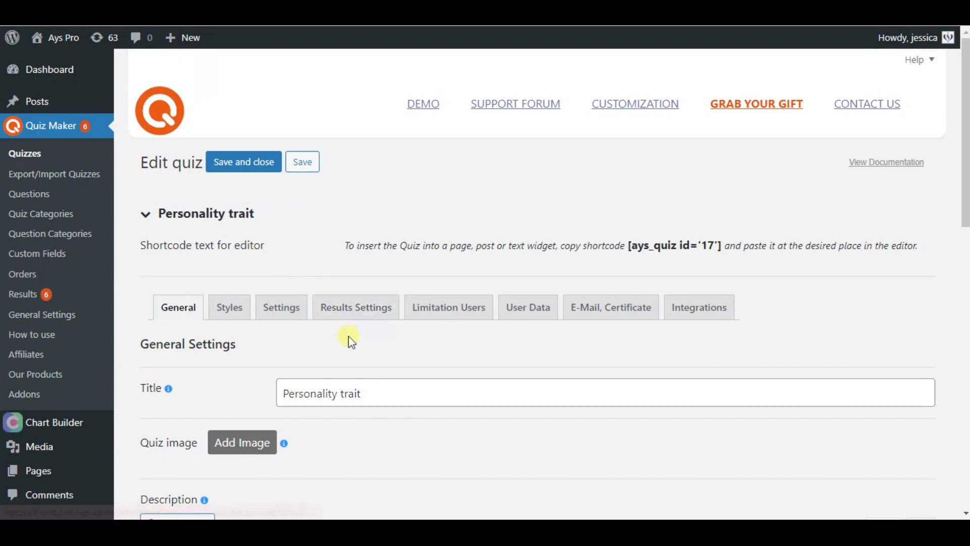
# Step: In Results Settings, tick Apply points to keywords under the By keywords intervals
pyautogui.click(357, 312)
pyautogui.moveTo(965, 121); pyautogui.dragTo(965, 408)
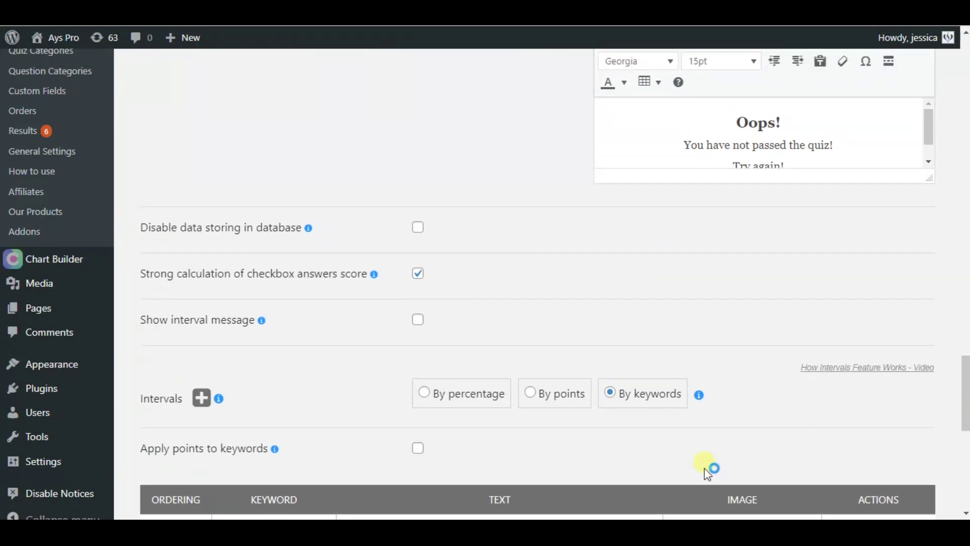
pyautogui.click(417, 449)
pyautogui.moveTo(965, 382); pyautogui.dragTo(965, 458)
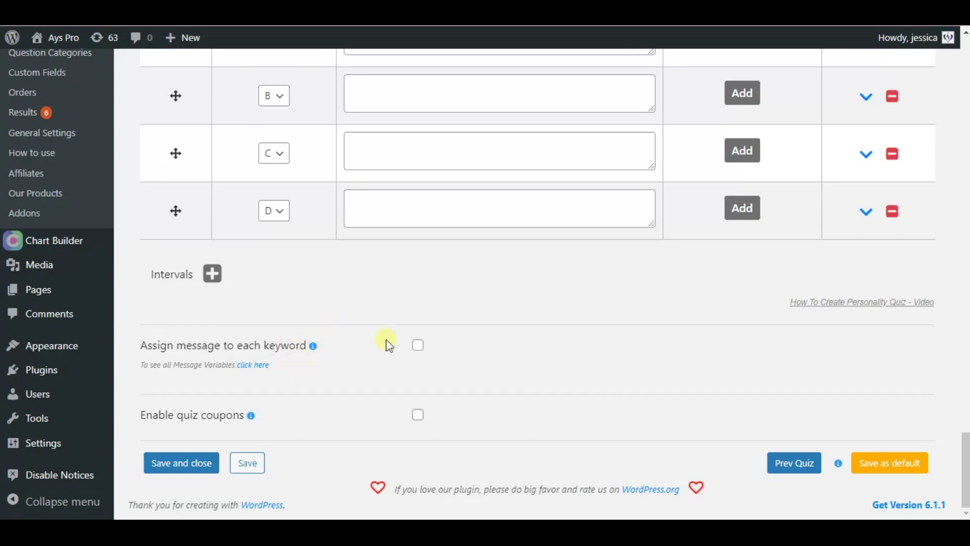
# Step: Tick Assign message to each keyword and copy the %%top_keywords_percentage_{count}%% variable
pyautogui.click(418, 345)
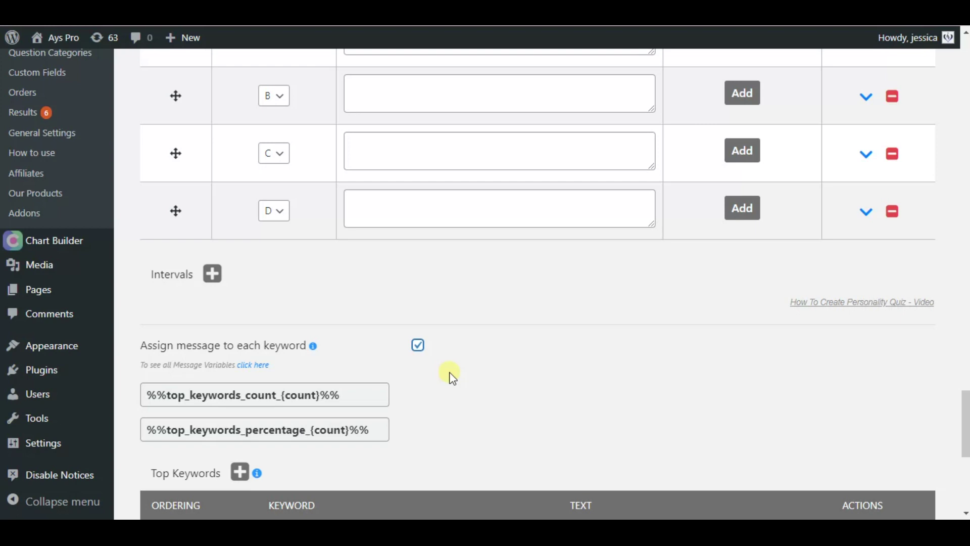
pyautogui.scroll(-1, 313, 426)
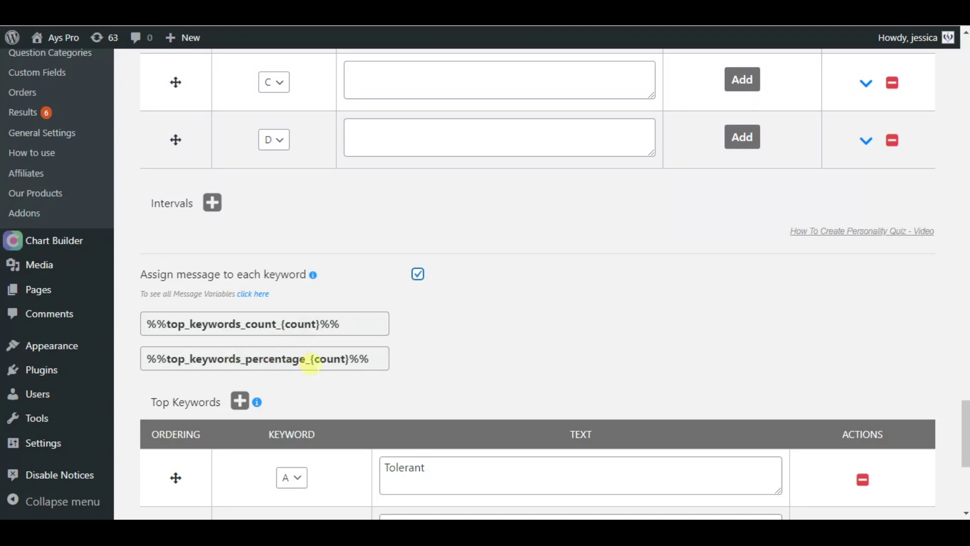
pyautogui.scroll(-1, 362, 359)
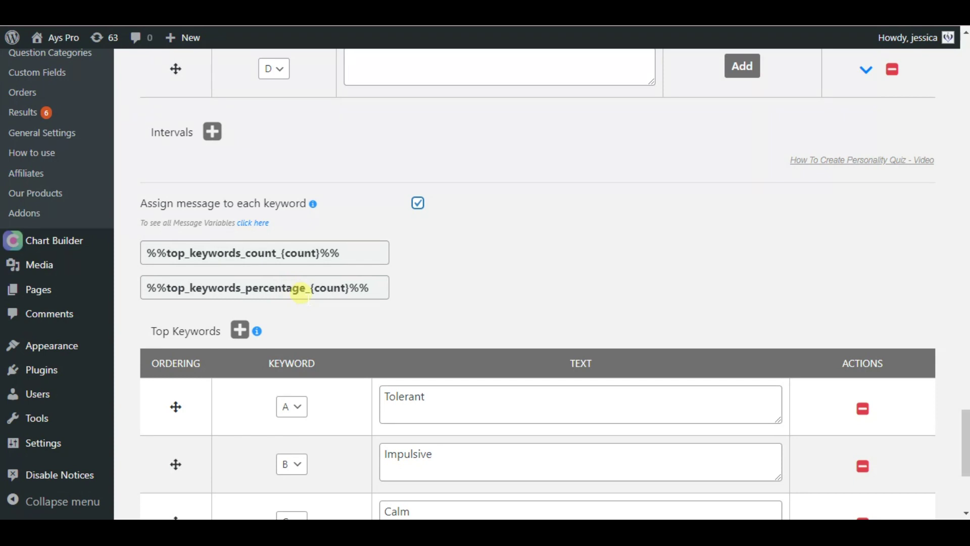
pyautogui.scroll(-1, 301, 293)
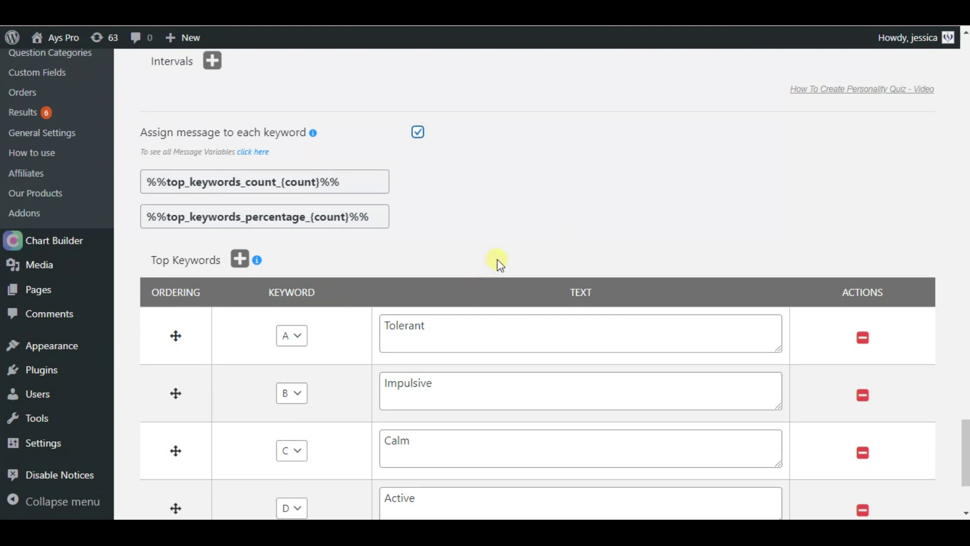
pyautogui.scroll(-1, 497, 261)
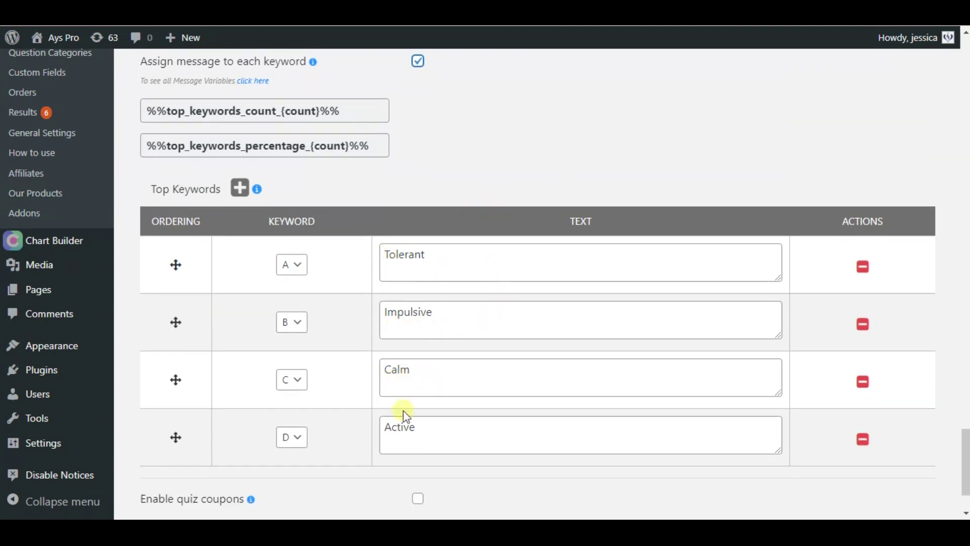
pyautogui.scroll(1, 402, 369)
pyautogui.scroll(-1, 407, 369)
pyautogui.tripleClick(325, 149)
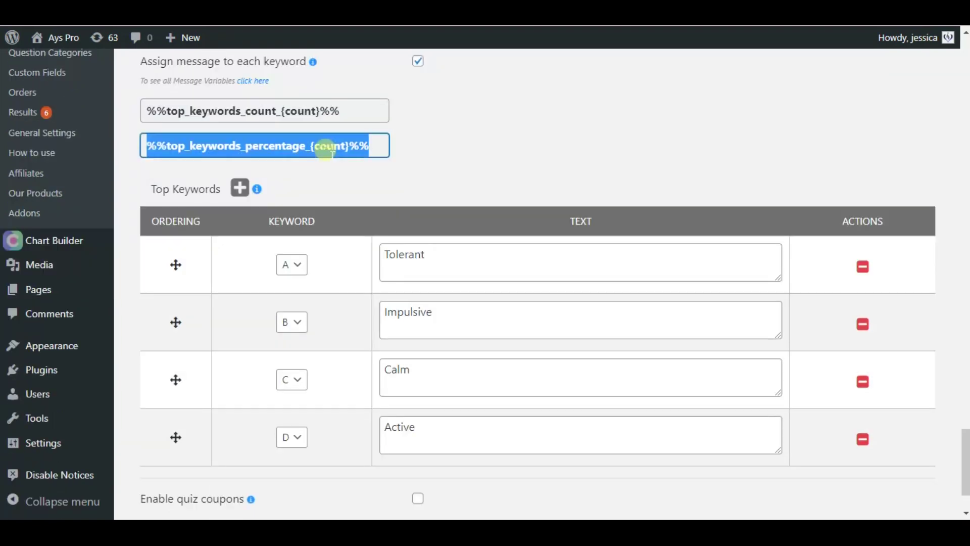
pyautogui.rightClick(325, 149)
pyautogui.click(343, 158)
# Step: Paste the top-keywords percentage variable into the Result message
pyautogui.scroll(10, 520, 238)
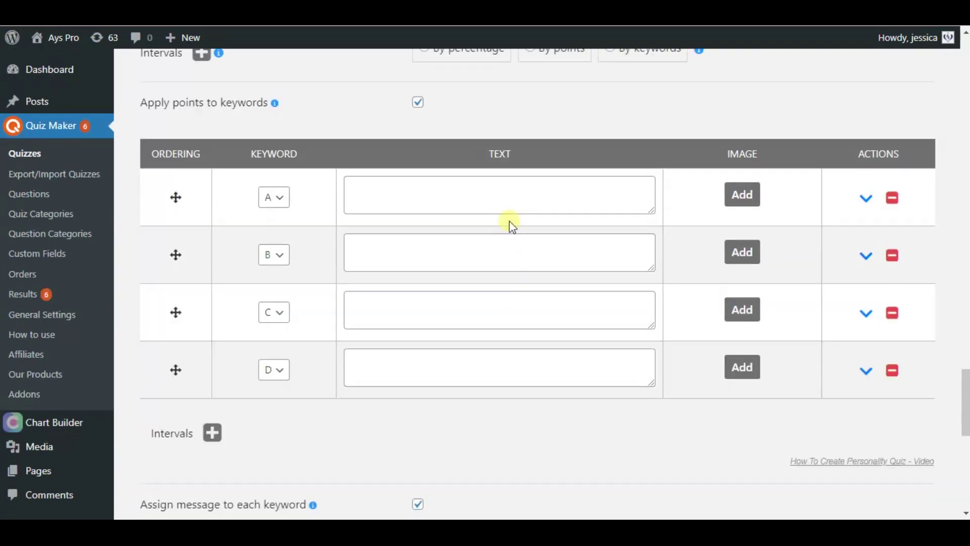
pyautogui.scroll(8, 514, 224)
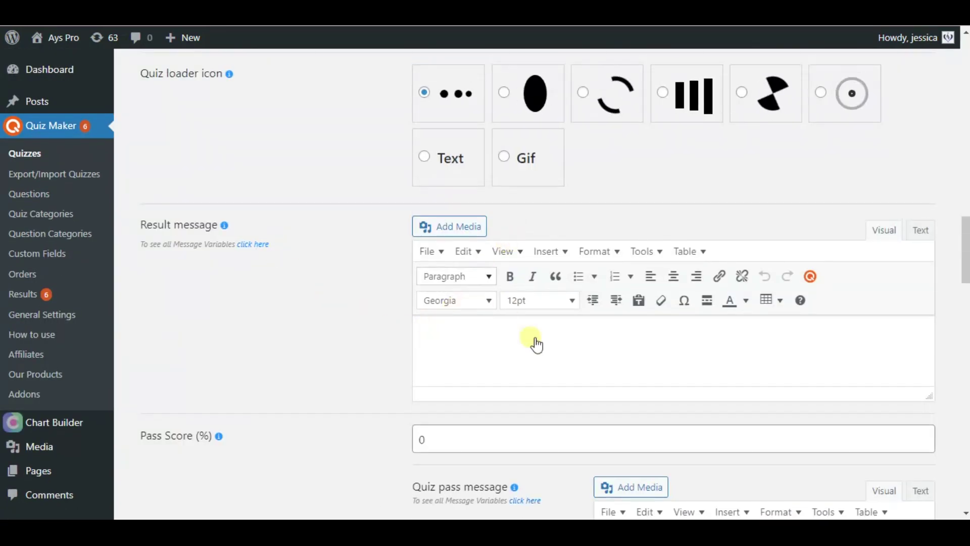
pyautogui.click(488, 347)
pyautogui.rightClick(488, 349)
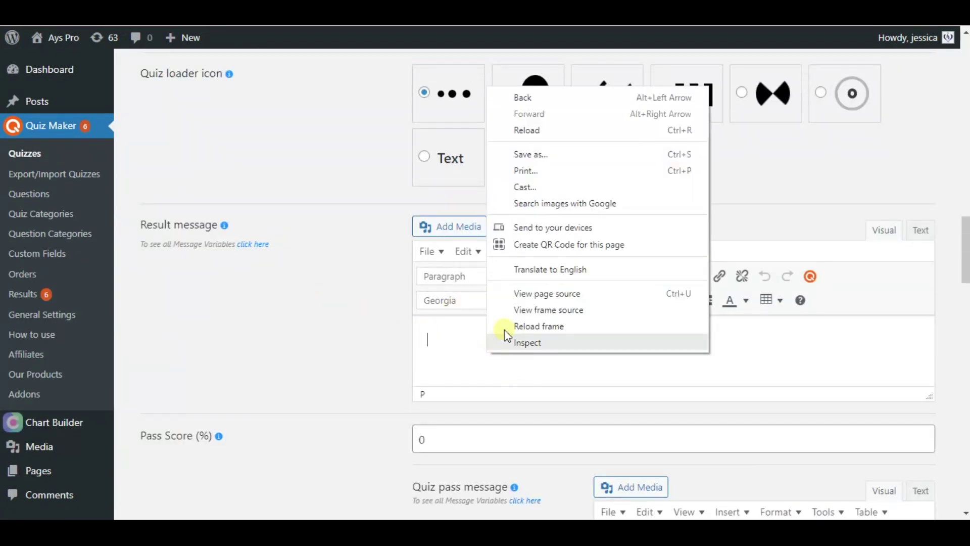
pyautogui.click(468, 353)
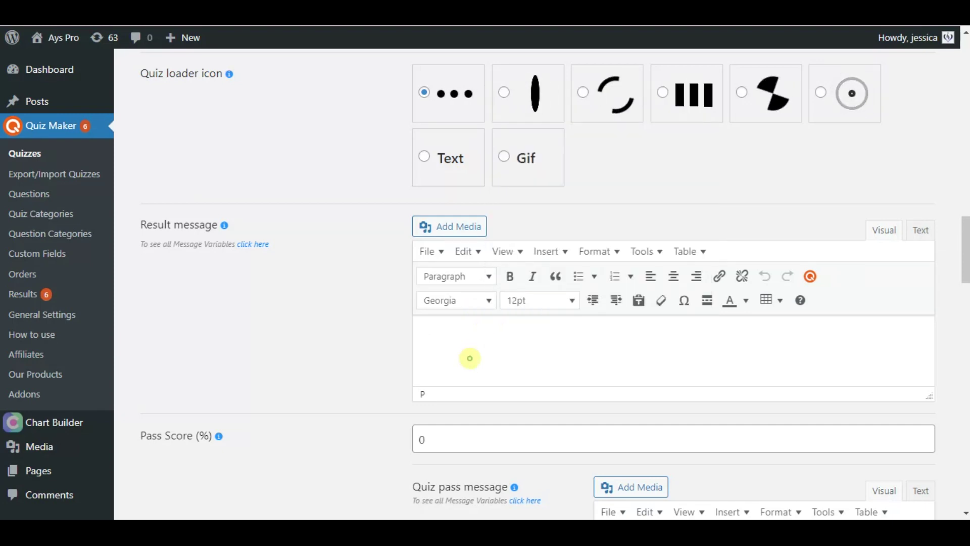
pyautogui.rightClick(463, 346)
pyautogui.click(485, 171)
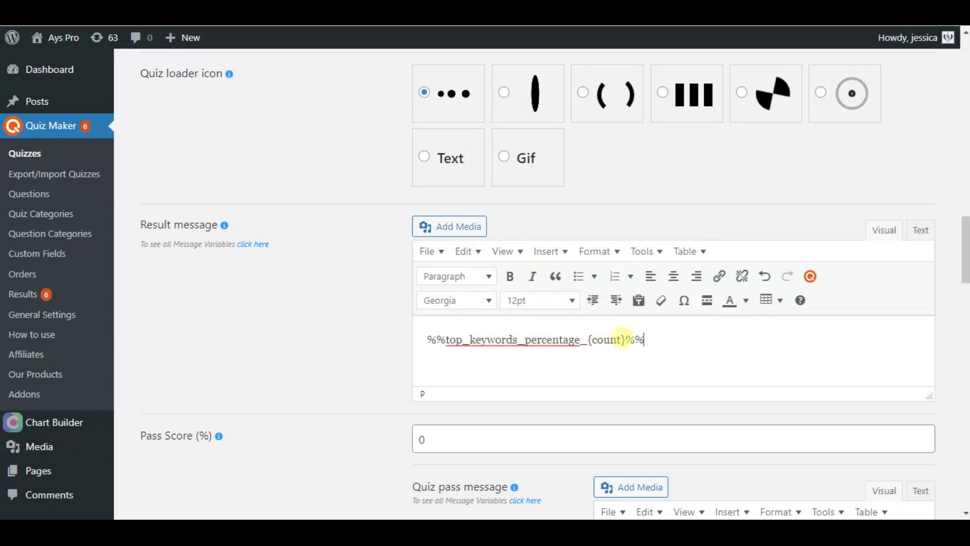
# Step: Replace {count} with 4 to read %%top_keywords_percentage_4%% and save the quiz
pyautogui.moveTo(624, 338); pyautogui.dragTo(591, 340)
pyautogui.write('4')
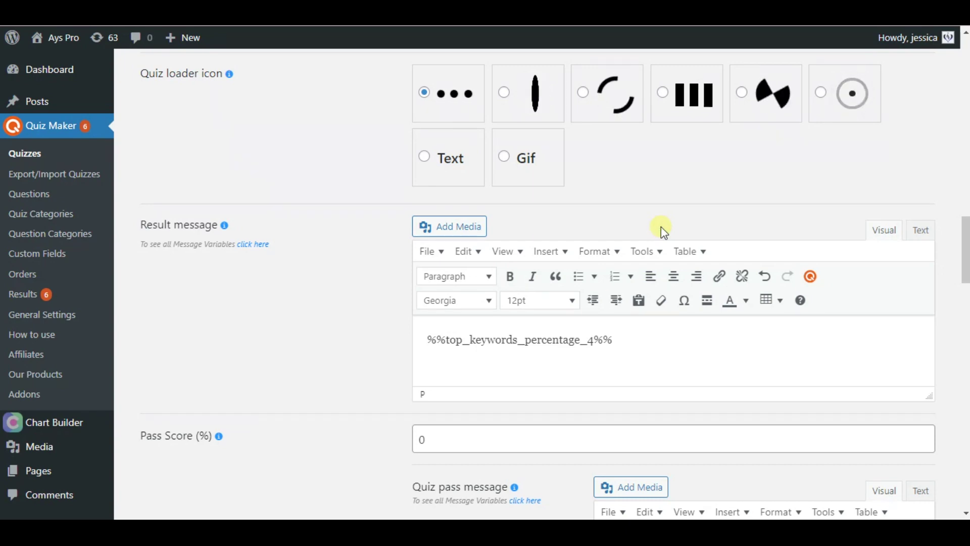
pyautogui.scroll(20, 487, 307)
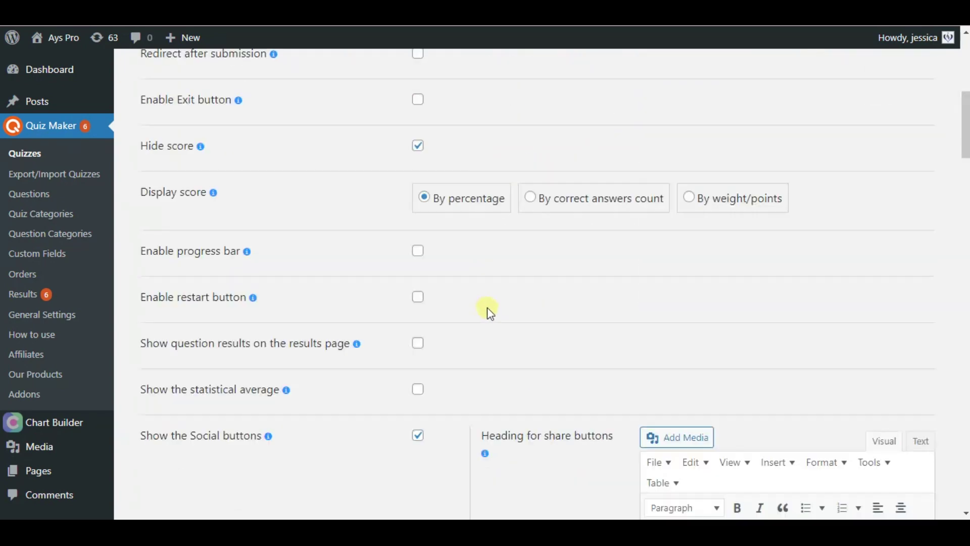
pyautogui.click(303, 162)
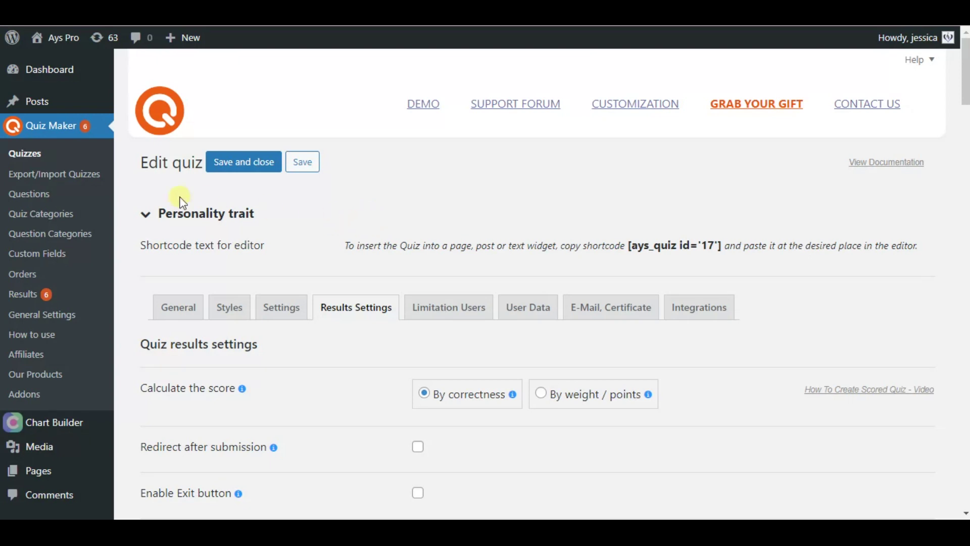
# Step: Create a new post titled 'Personality trait test'
pyautogui.click(68, 101)
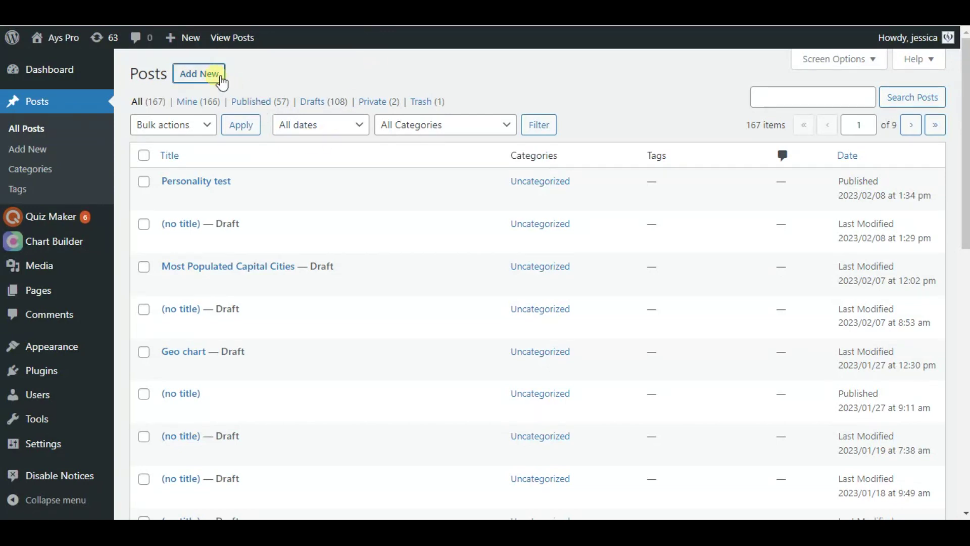
pyautogui.click(223, 82)
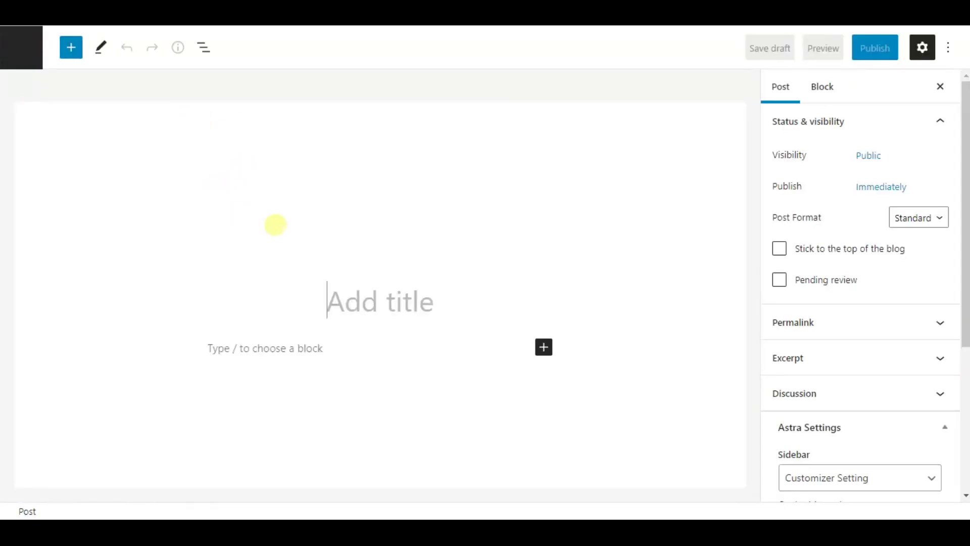
pyautogui.rightClick(353, 297)
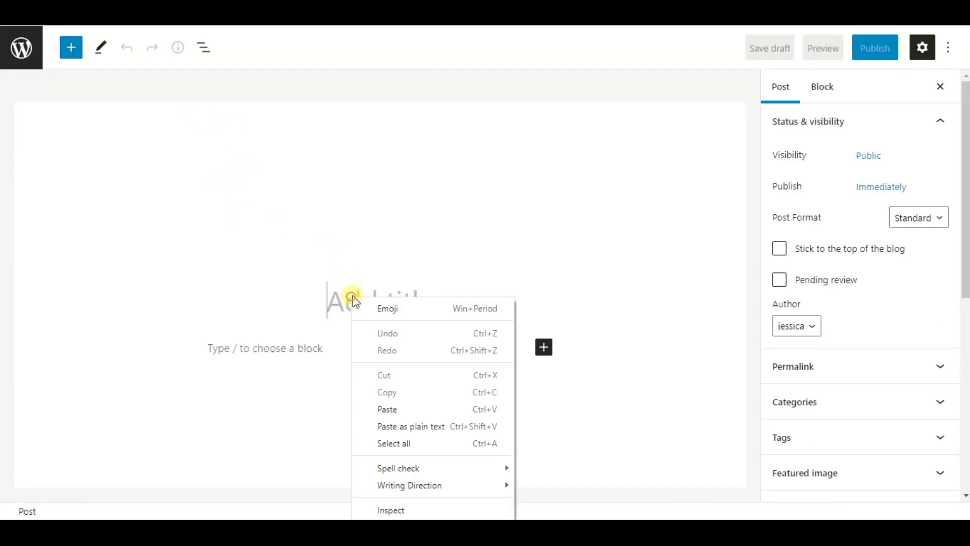
pyautogui.click(384, 409)
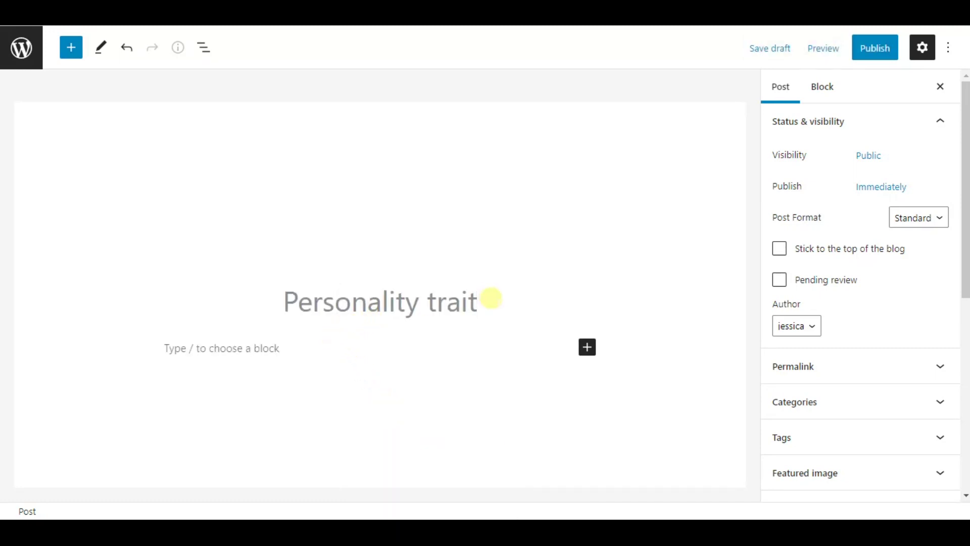
pyautogui.write('test')
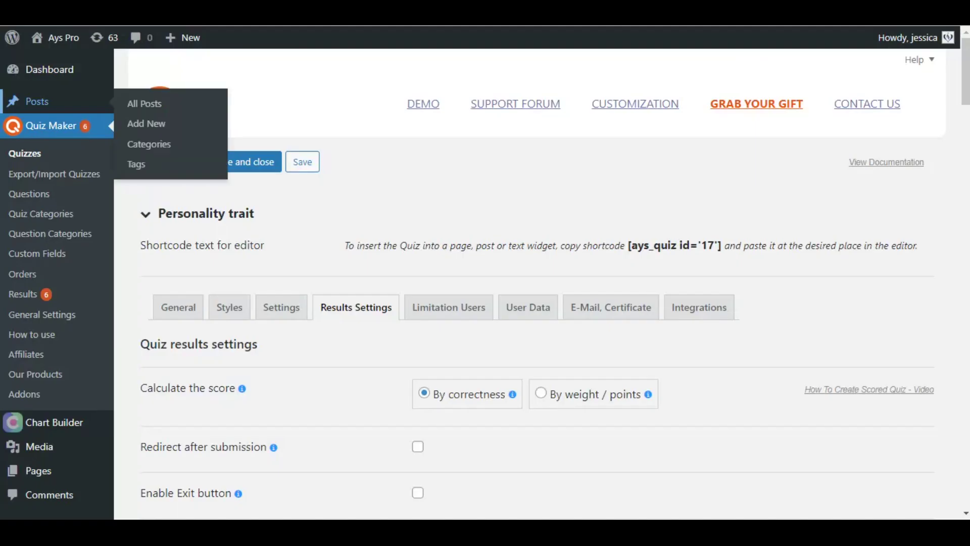
# Step: Paste the shortcode [ays_quiz id='17'] into the post body and publish it
pyautogui.click(662, 245)
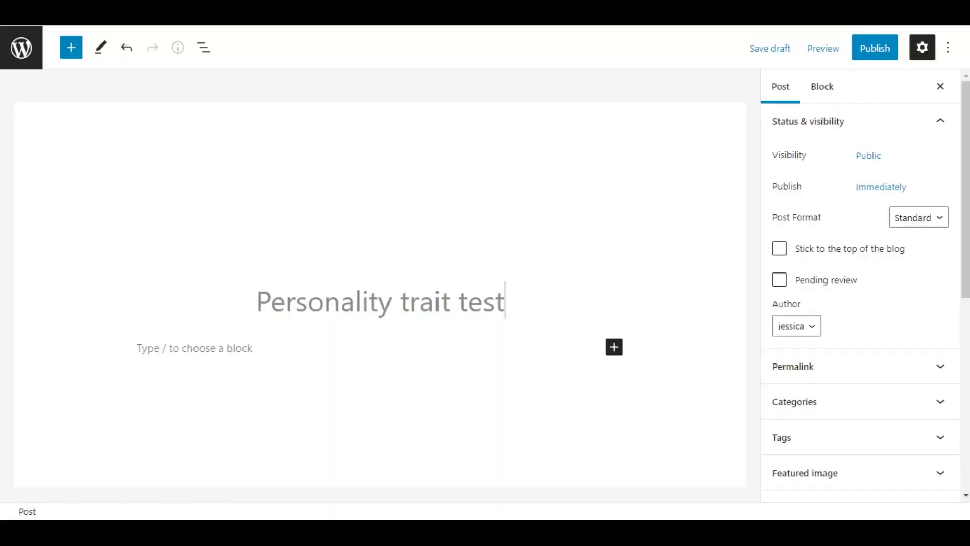
pyautogui.click(374, 346)
pyautogui.rightClick(376, 347)
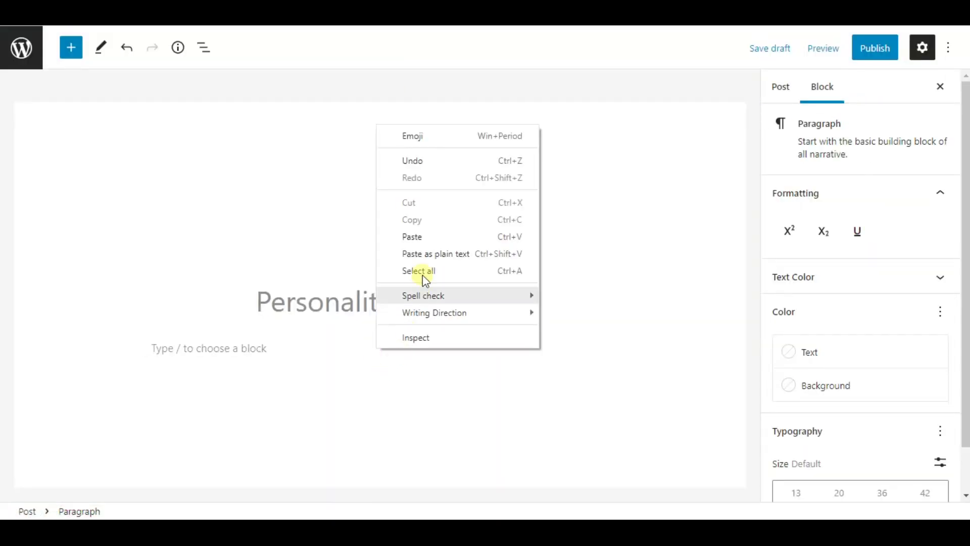
pyautogui.click(437, 236)
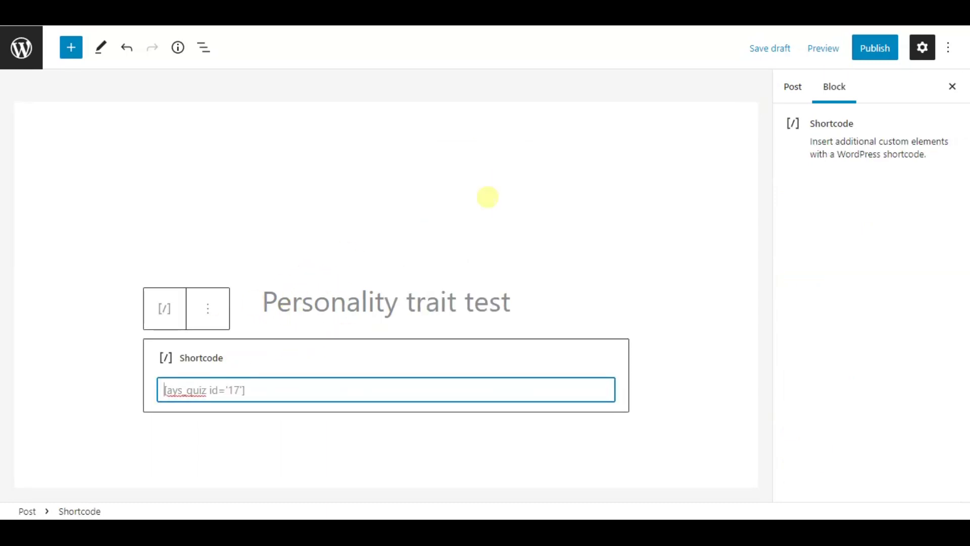
pyautogui.click(867, 57)
pyautogui.click(840, 47)
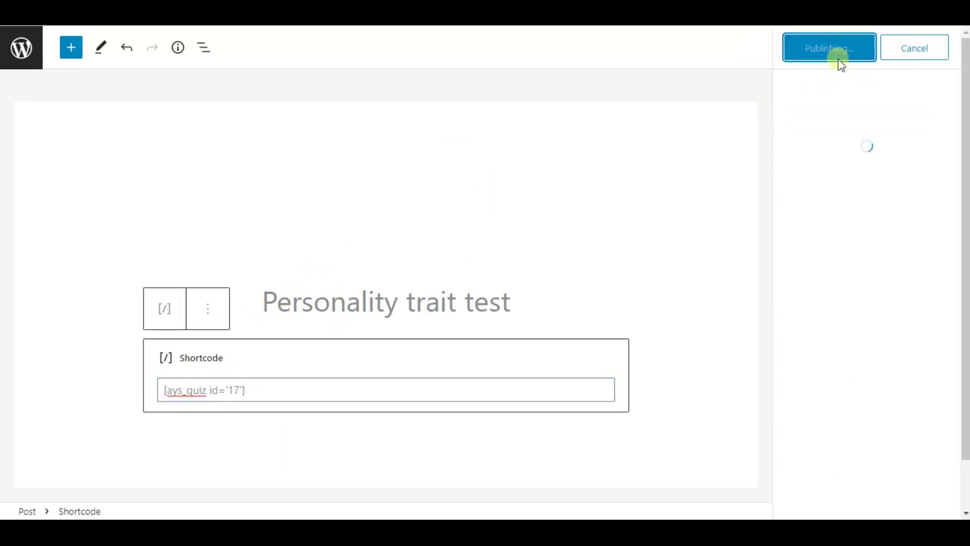
# Step: Open the published post, start the quiz, and submit a test name and email
pyautogui.click(817, 207)
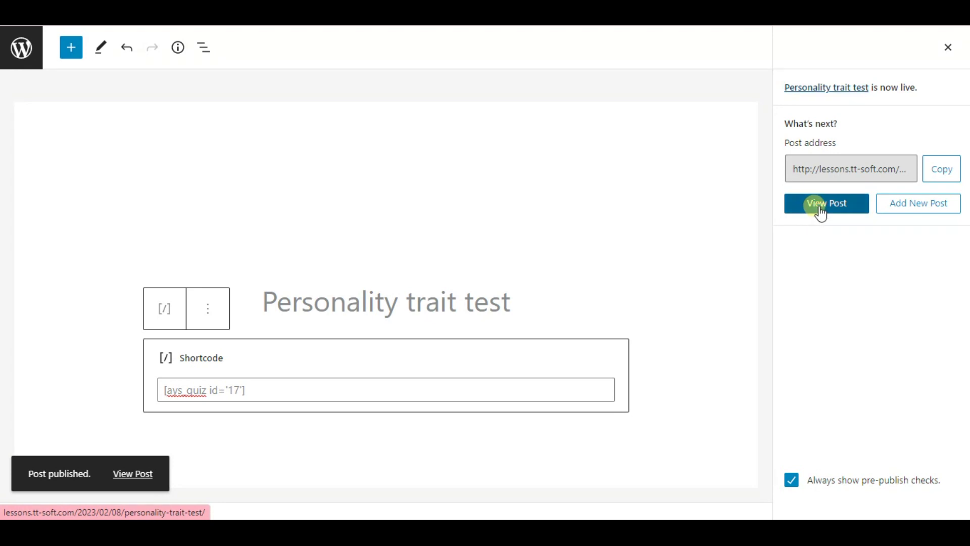
pyautogui.scroll(-2, 310, 256)
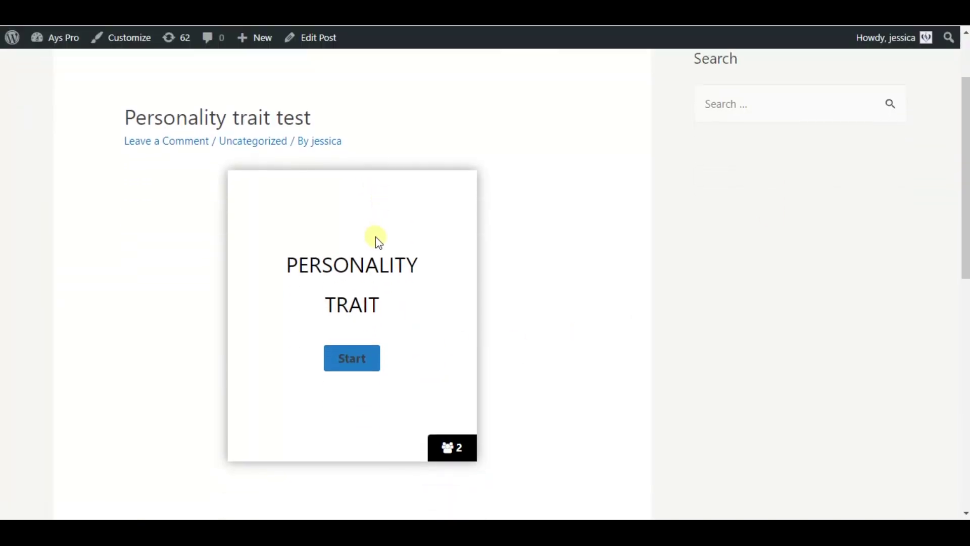
pyautogui.scroll(-2, 448, 172)
pyautogui.click(364, 247)
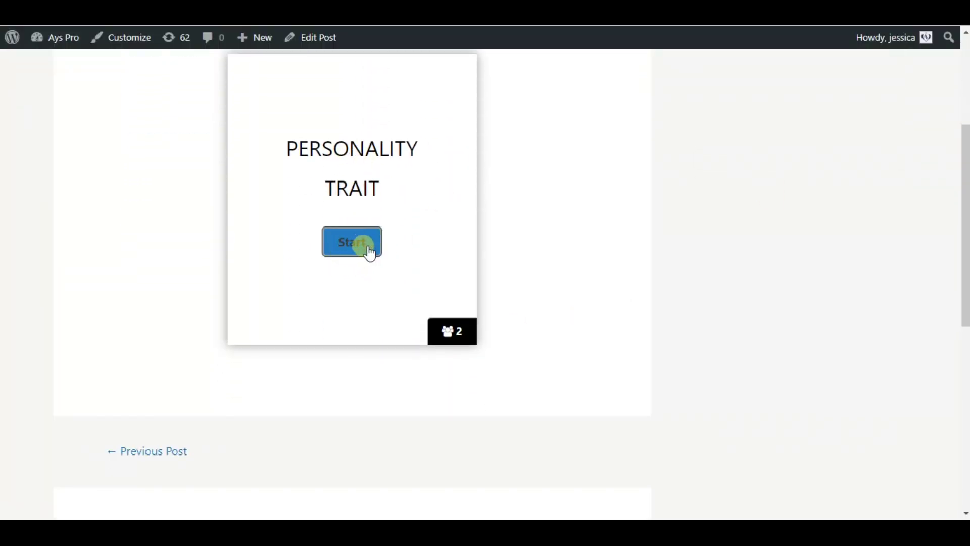
pyautogui.click(329, 184)
pyautogui.write('test')
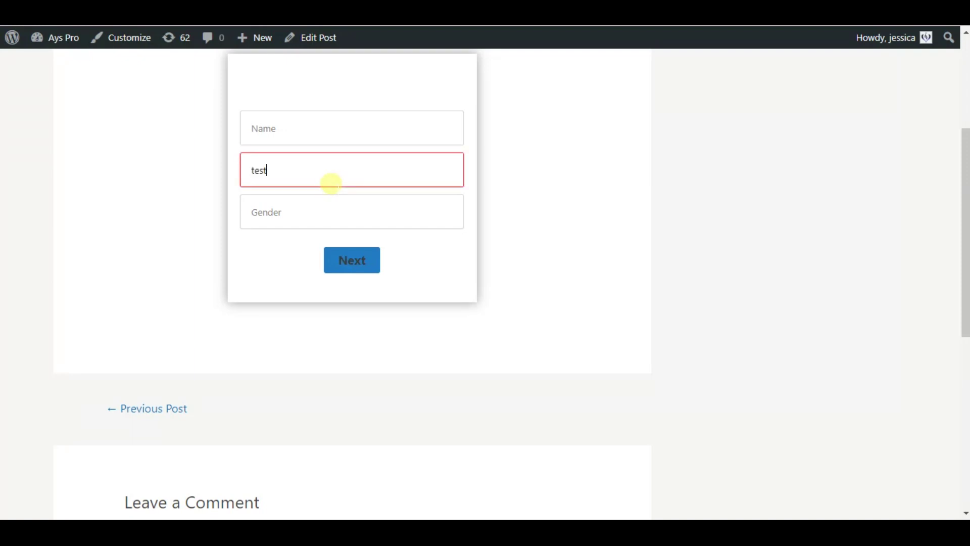
pyautogui.write('@gmail.com')
pyautogui.click(329, 138)
pyautogui.write('test')
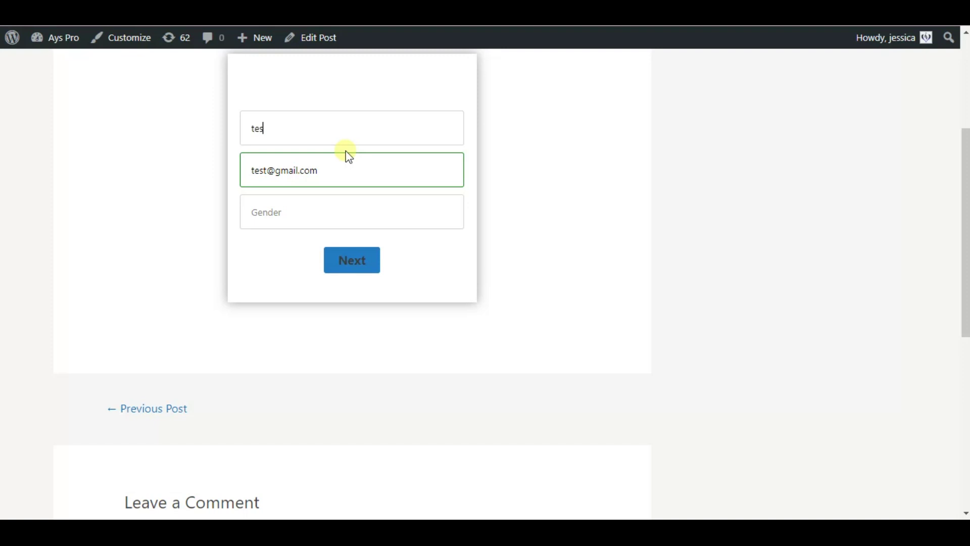
pyautogui.click(356, 260)
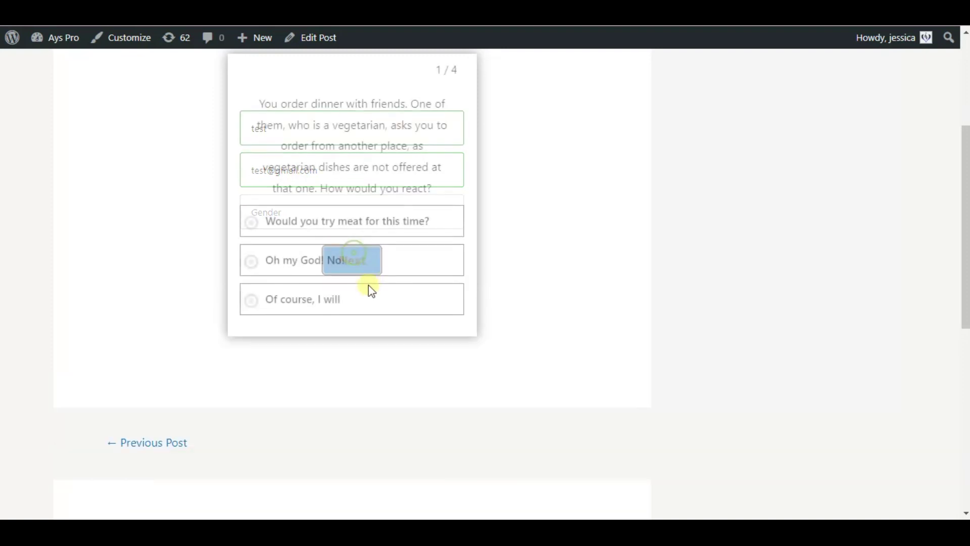
# Step: Answer the four questions, including Of course, I will, Working and Techno
pyautogui.click(335, 302)
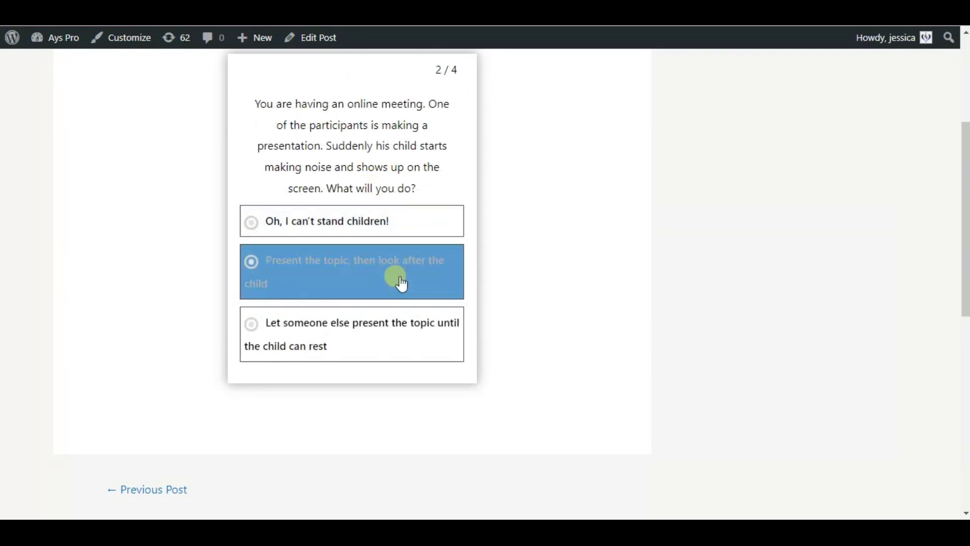
pyautogui.click(352, 226)
pyautogui.click(349, 205)
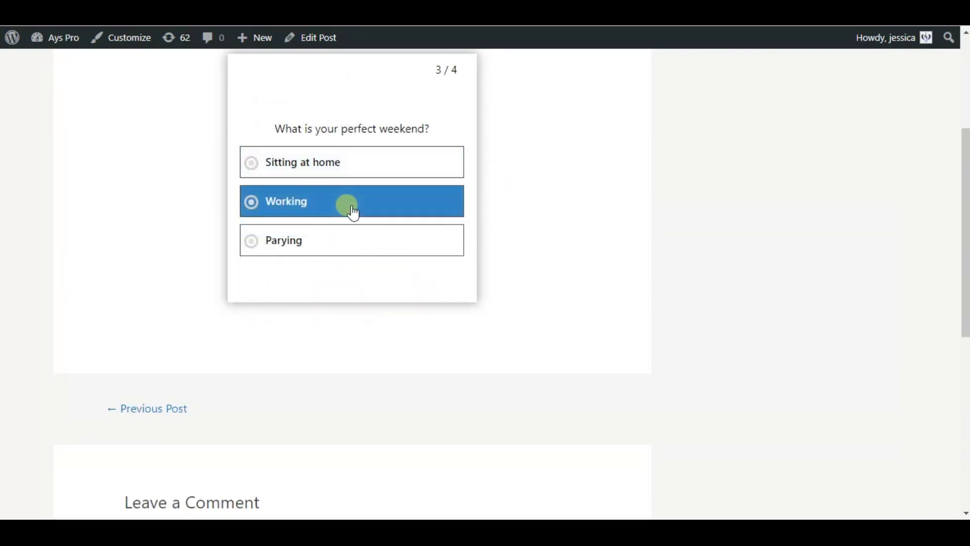
pyautogui.click(376, 228)
pyautogui.click(433, 192)
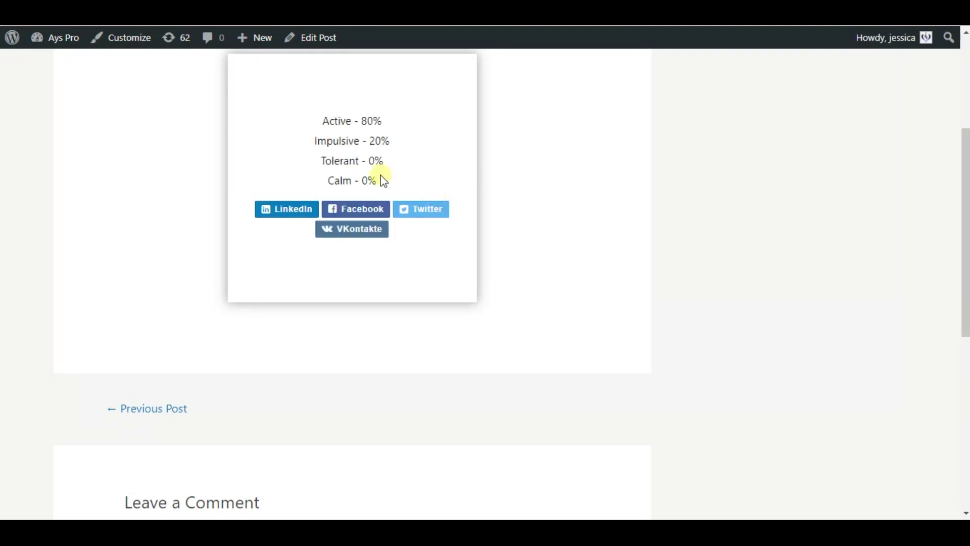
# Step: Review the results: Active 80% and Impulsive 20%
pyautogui.moveTo(321, 121); pyautogui.dragTo(375, 123)
pyautogui.click(374, 123)
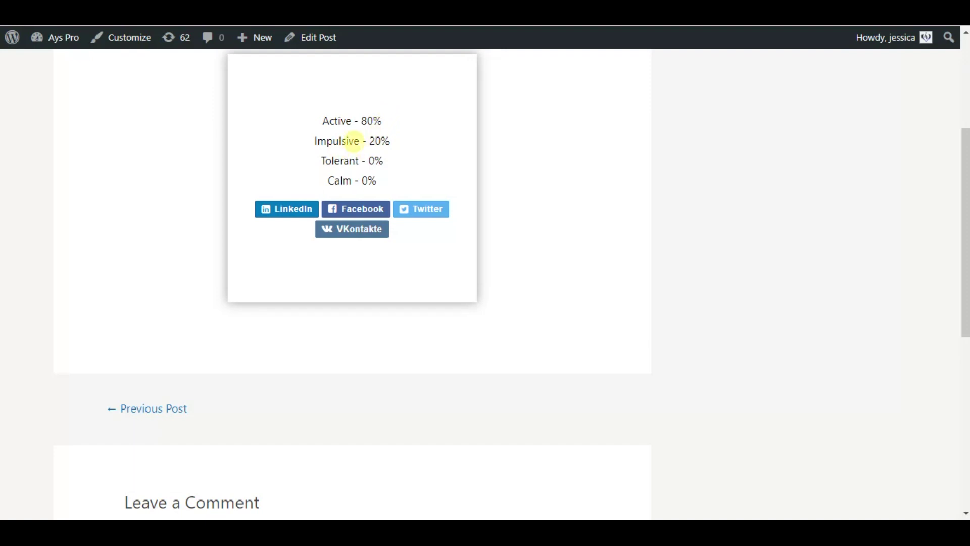
pyautogui.moveTo(361, 141); pyautogui.dragTo(411, 139)
pyautogui.click(411, 137)
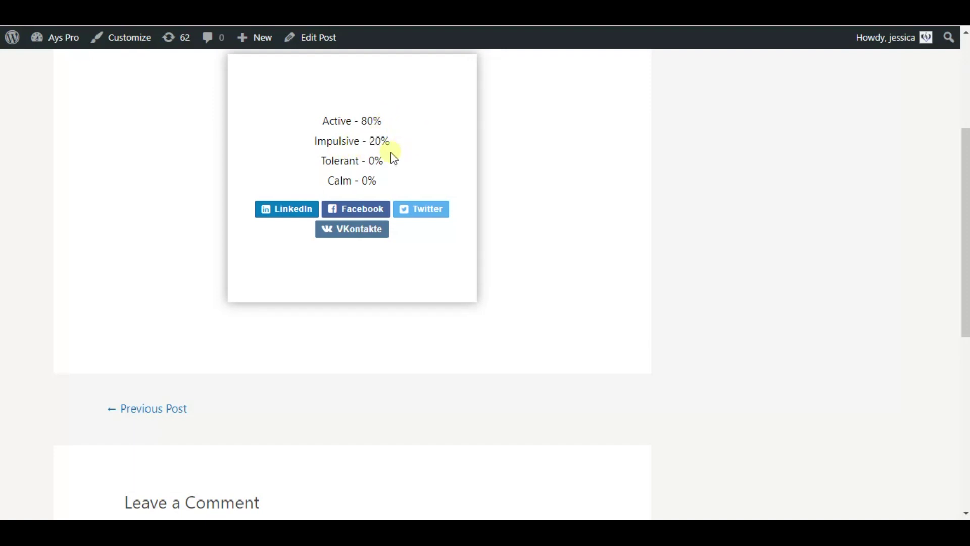